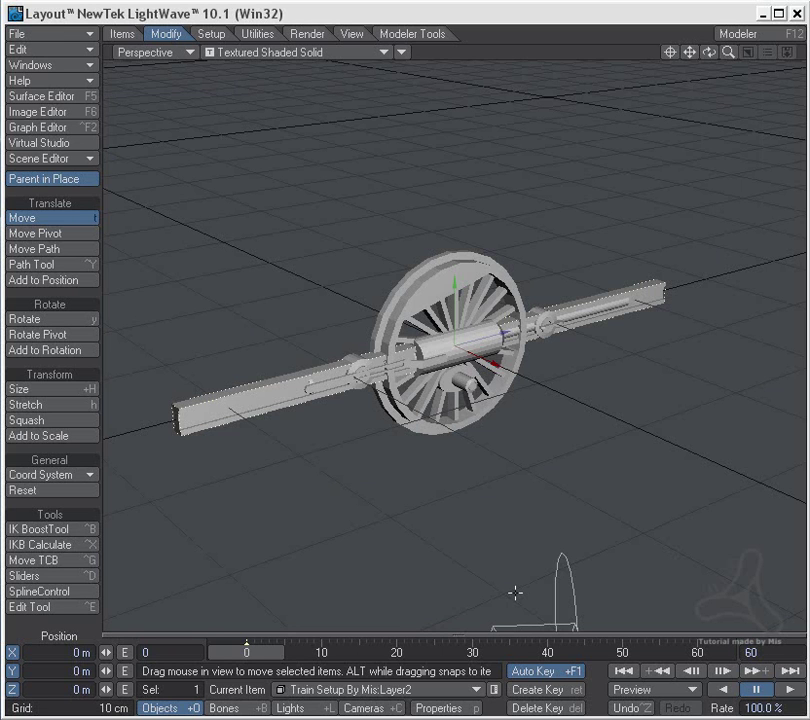
# - Clone the drive wheel and set the copy's Z position to -20 cm
pyautogui.keyDown('alt'); pyautogui.moveTo(402, 380); pyautogui.dragTo(463, 437); pyautogui.keyUp('alt')
pyautogui.click(452, 459)
pyautogui.keyDown('ctrl'); pyautogui.keyDown('alt'); pyautogui.moveTo(547, 427); pyautogui.dragTo(480, 452); pyautogui.keyUp('alt'); pyautogui.keyUp('ctrl')
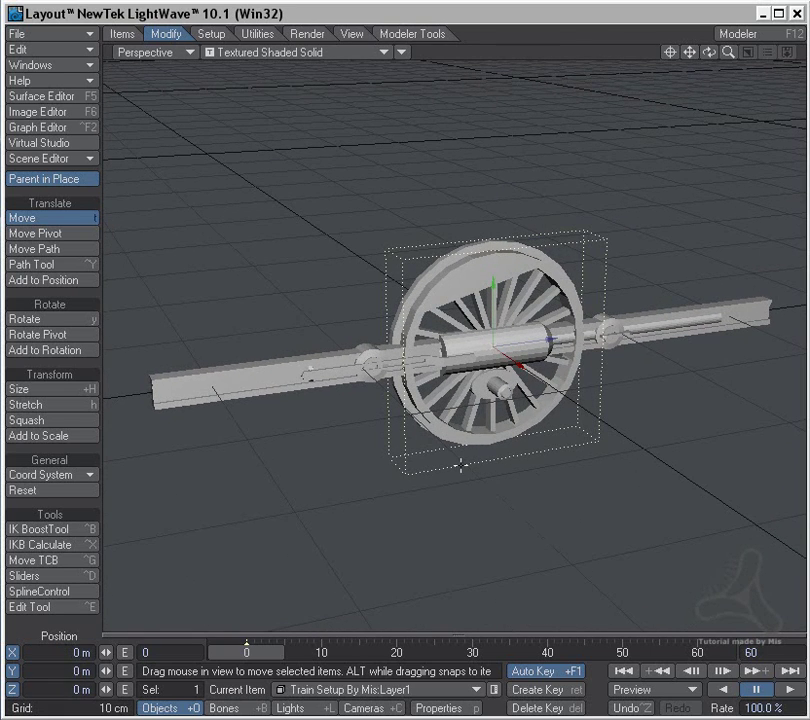
pyautogui.hotkey('ctrl', 'c')
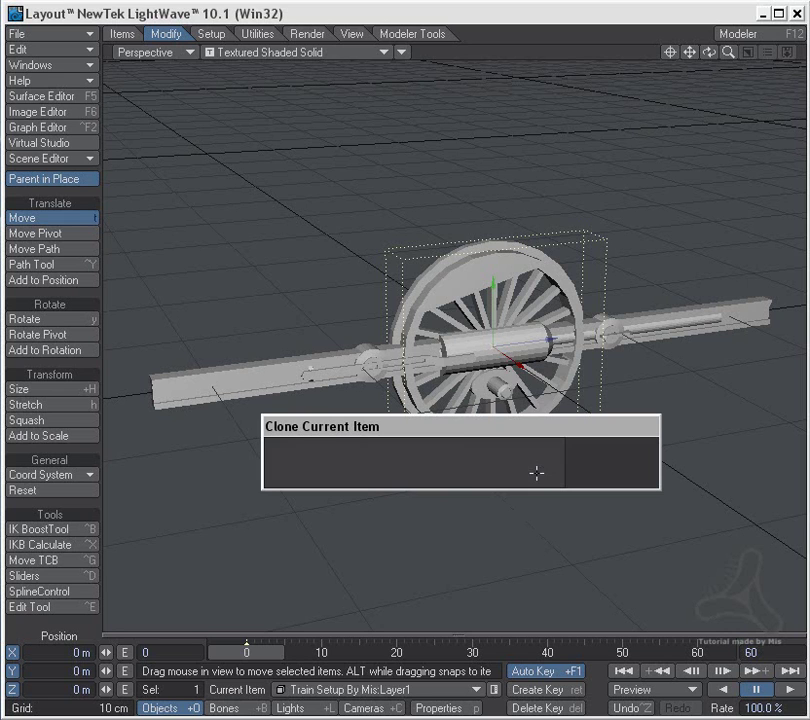
pyautogui.click(584, 452)
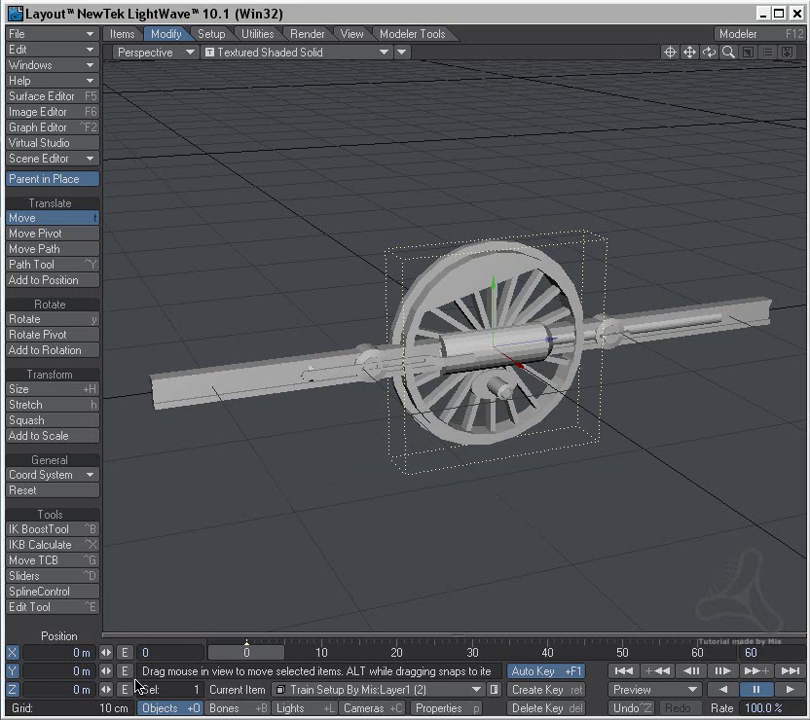
pyautogui.click(62, 689)
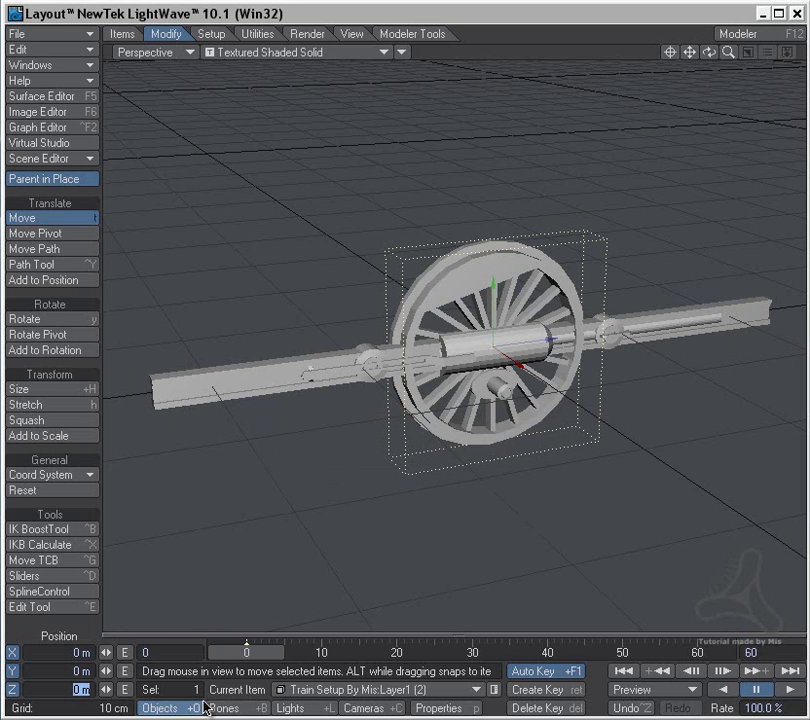
pyautogui.press('BackSpace')
pyautogui.write('-20 cm')
pyautogui.press('Return')
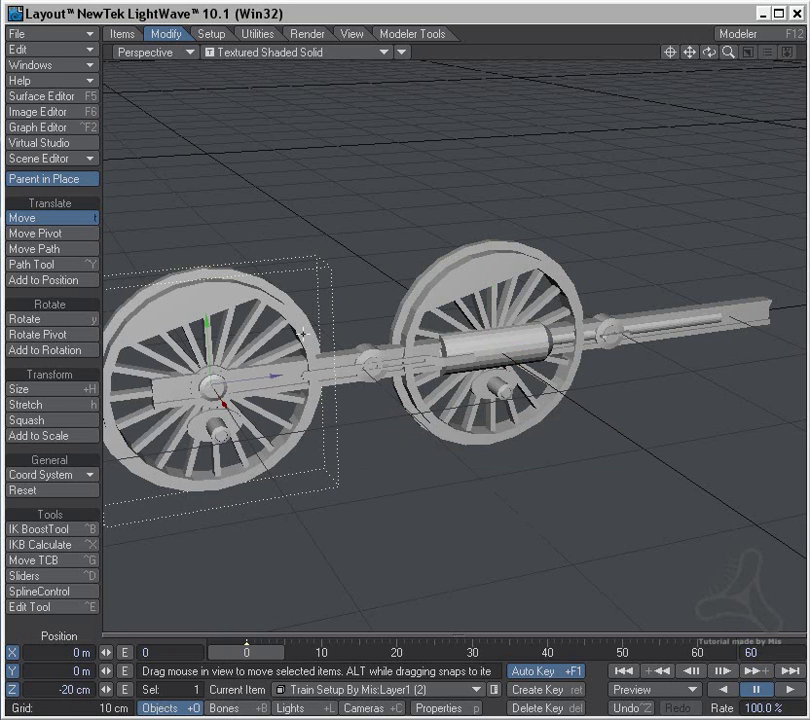
pyautogui.click(498, 436)
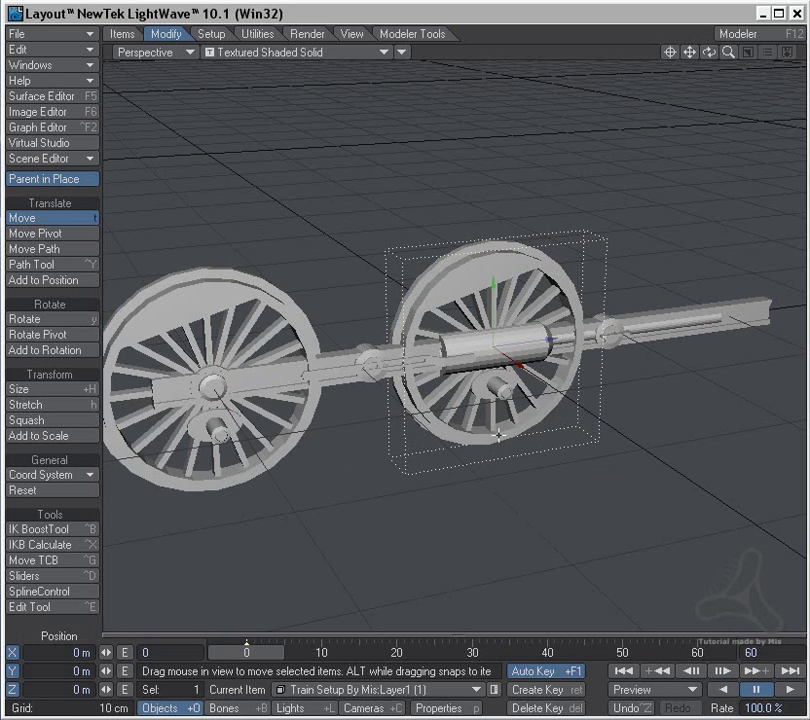
pyautogui.click(82, 689)
pyautogui.write('20cm')
pyautogui.press('Return')
pyautogui.hotkey('ctrl', 'z')
# - Clone the middle wheel and set the new copy's Z position to 20 cm
pyautogui.hotkey('ctrl', 'c')
pyautogui.click(593, 451)
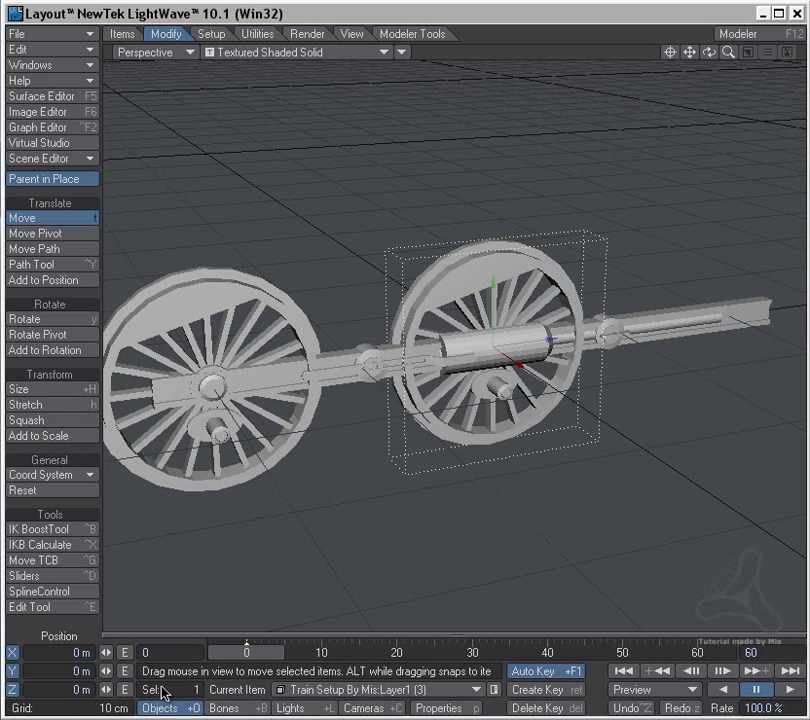
pyautogui.click(66, 686)
pyautogui.write('20')
pyautogui.press('Return')
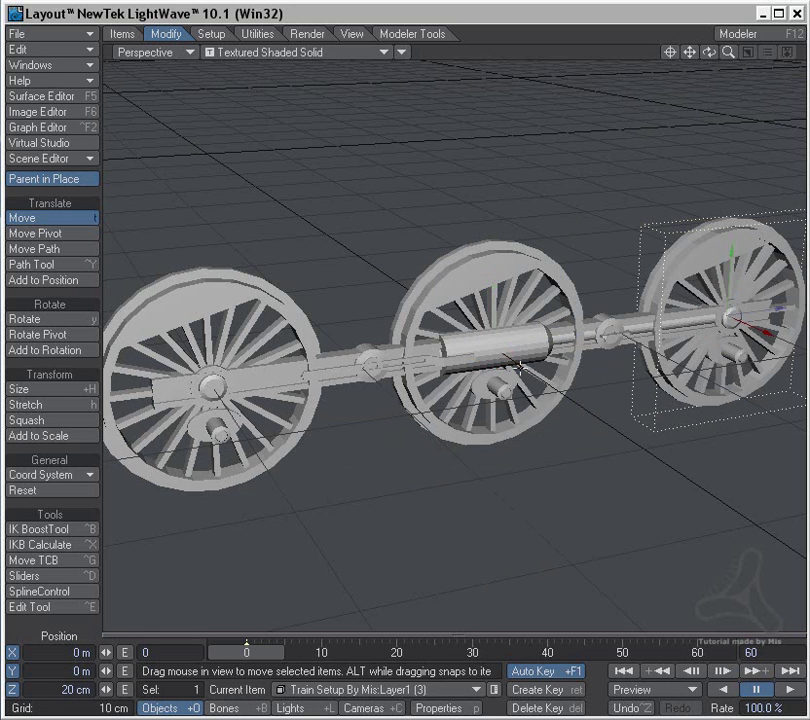
# - Move the coupling rod, Layer2, outward along X to about 1.3 cm so it sits just outside the wheels
pyautogui.scroll(-3, 516, 368)
pyautogui.keyDown('alt'); pyautogui.moveTo(471, 377); pyautogui.dragTo(522, 380); pyautogui.keyUp('alt')
pyautogui.scroll(3, 469, 340)
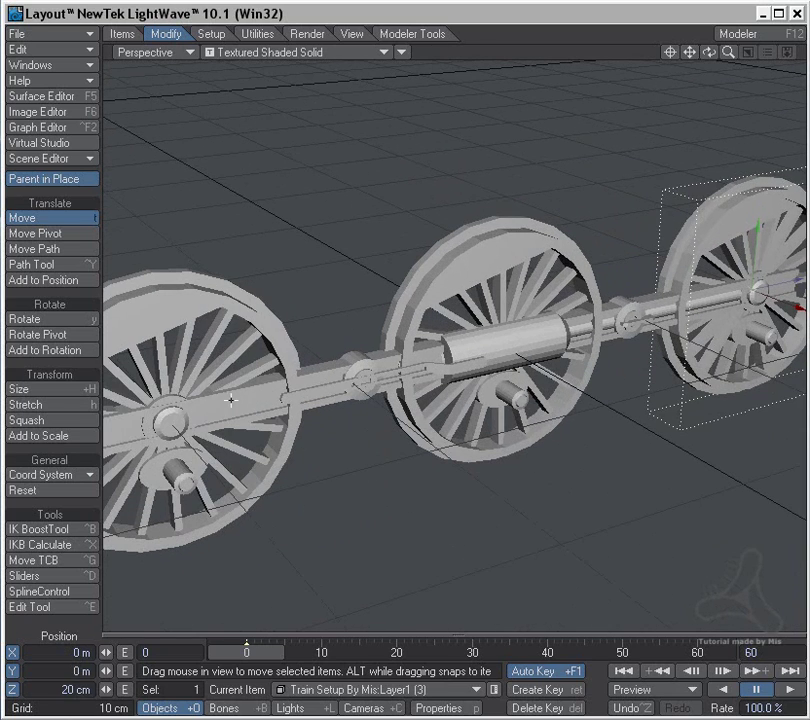
pyautogui.press('Down')
pyautogui.moveTo(487, 396); pyautogui.dragTo(523, 355)
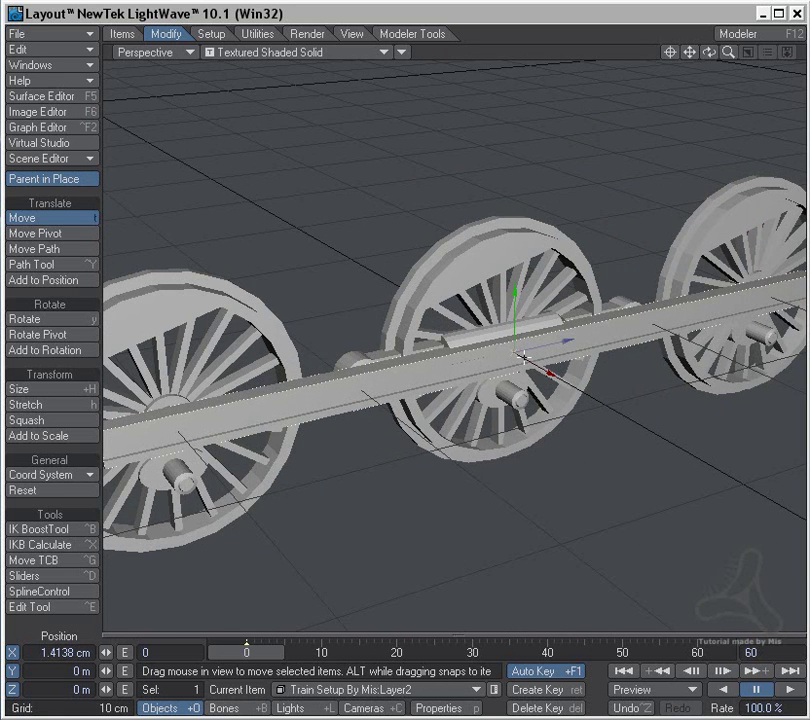
pyautogui.press('2')
pyautogui.scroll(2, 530, 332)
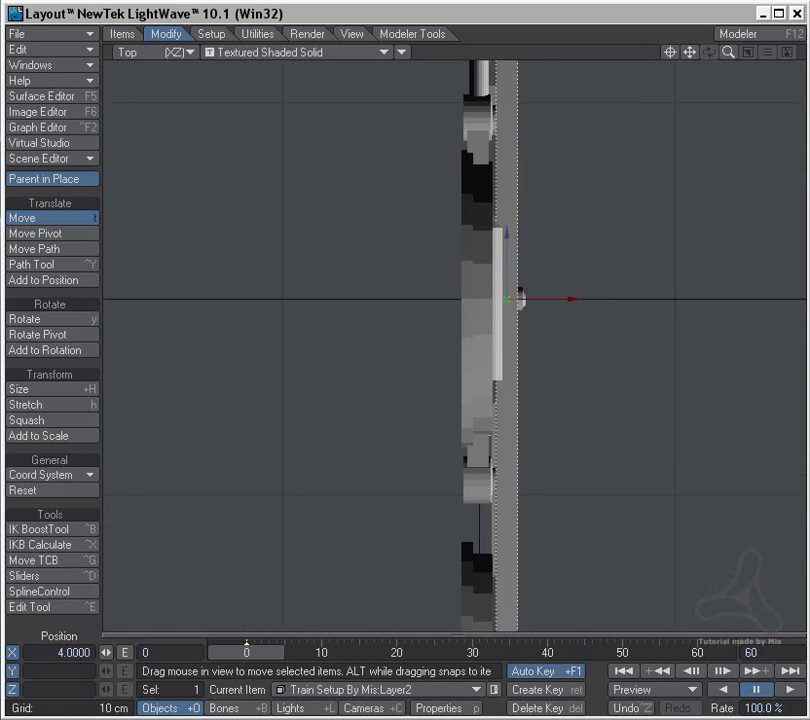
pyautogui.scroll(2, 621, 323)
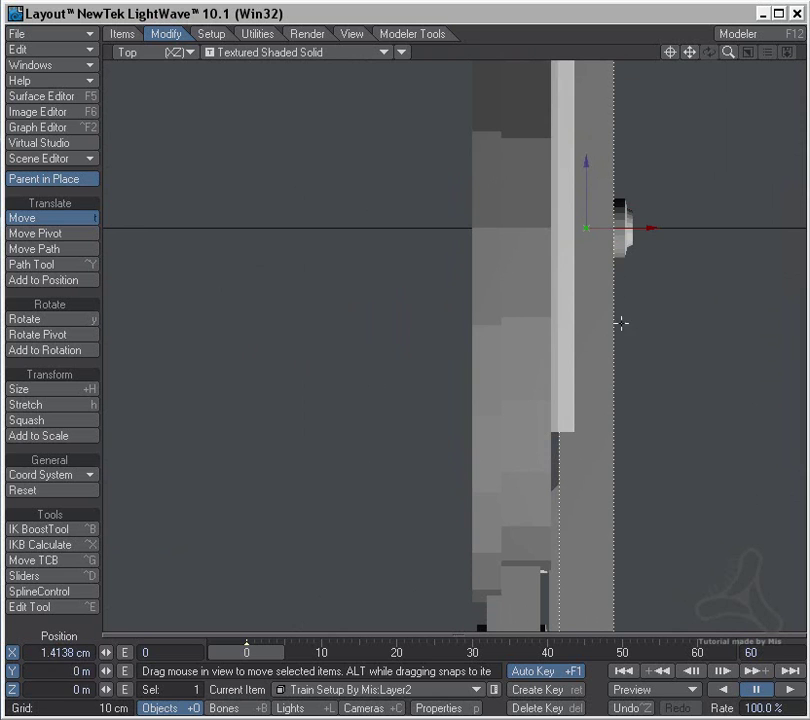
pyautogui.moveTo(652, 230)
pyautogui.mouseDown()
pyautogui.moveTo(663, 230)
pyautogui.moveTo(646, 230)
pyautogui.mouseUp()
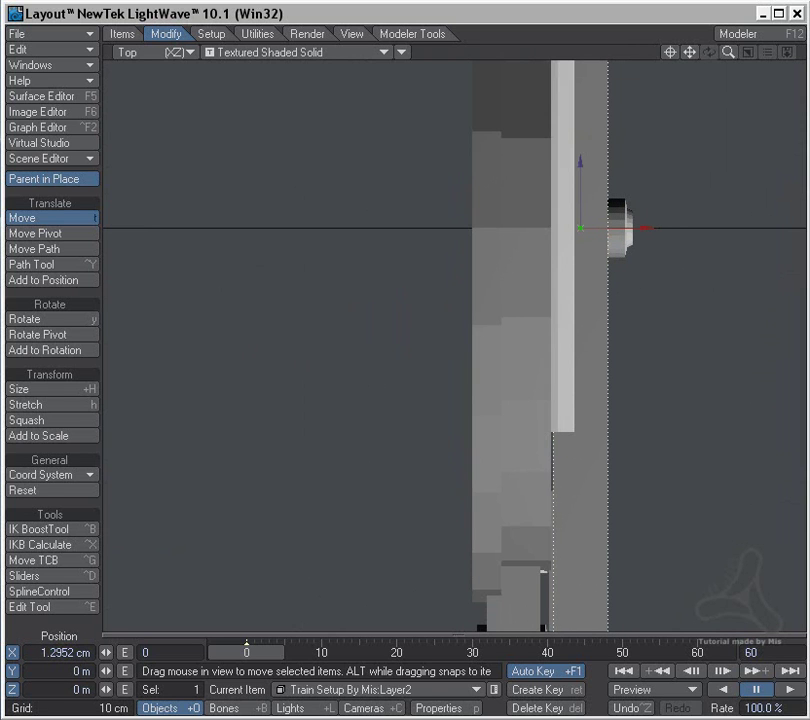
# - Lower the coupling rod to a Y position of about -2.71 cm, lined up with the wheels' crank pins
pyautogui.press('3')
pyautogui.moveTo(573, 282); pyautogui.dragTo(573, 412)
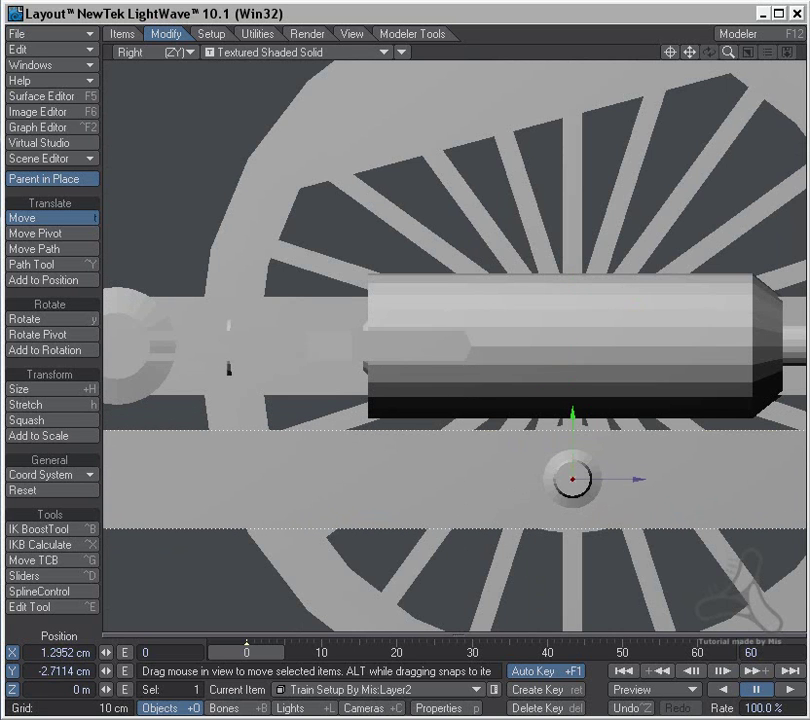
pyautogui.keyDown('ctrl'); pyautogui.keyDown('alt'); pyautogui.moveTo(633, 286); pyautogui.dragTo(582, 284); pyautogui.keyUp('alt'); pyautogui.keyUp('ctrl')
pyautogui.keyDown('alt'); pyautogui.moveTo(687, 290); pyautogui.dragTo(610, 318); pyautogui.keyUp('alt')
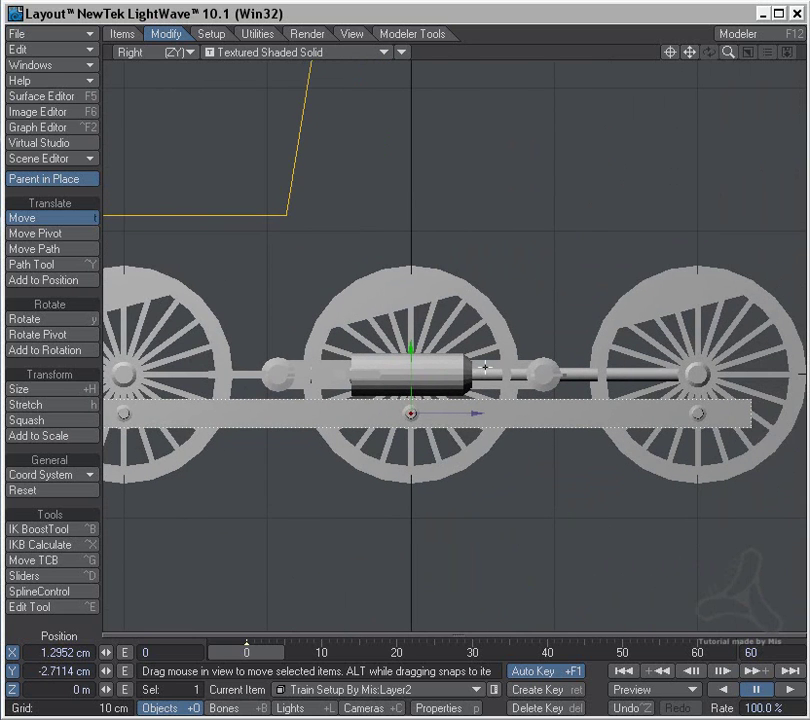
# - Move the cylinder part, Layer5, clear of the wheels along Z to about 41.9 cm
pyautogui.press('4')
pyautogui.click(435, 386)
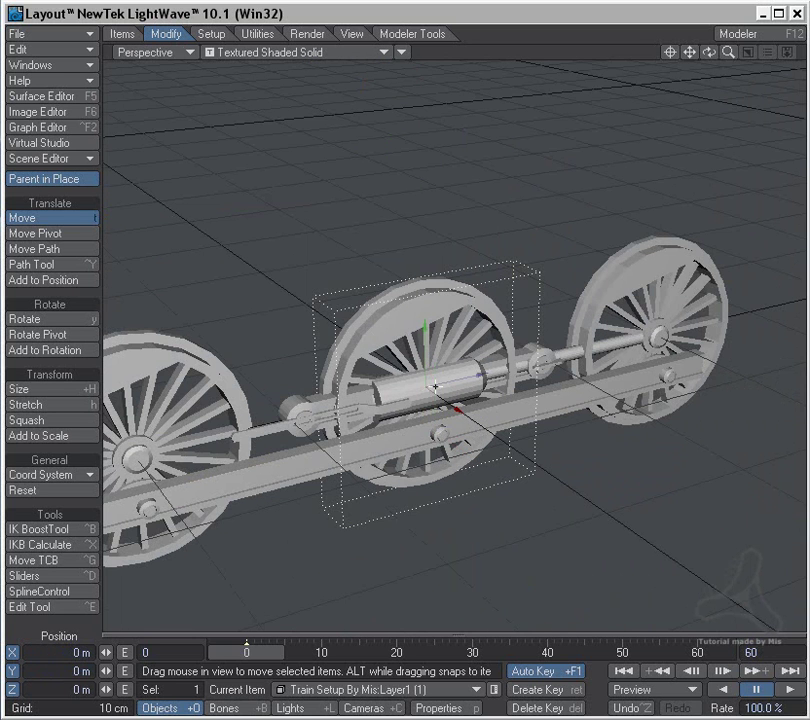
pyautogui.click(407, 392)
pyautogui.moveTo(480, 376); pyautogui.dragTo(805, 295)
pyautogui.moveTo(342, 440); pyautogui.dragTo(330, 443)
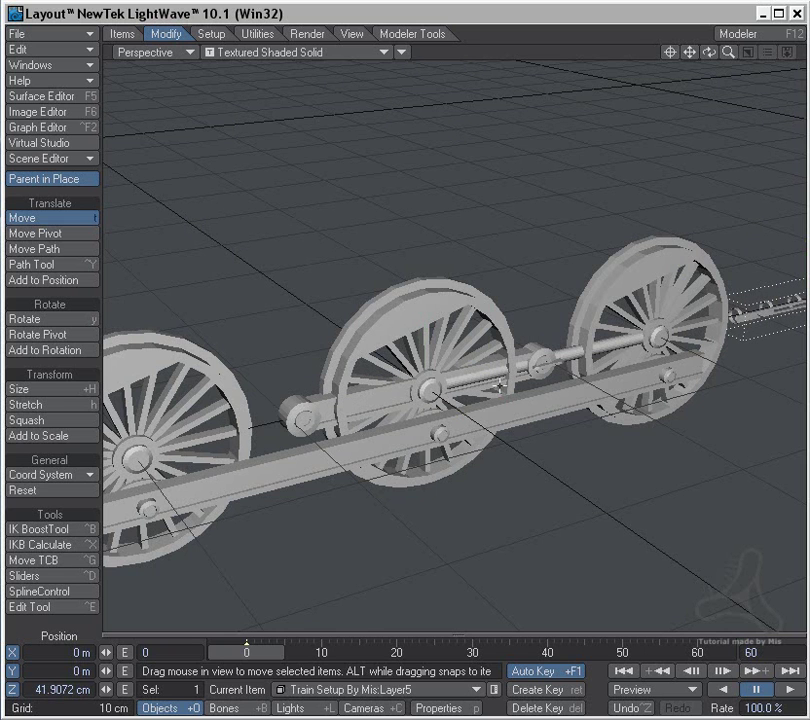
# - Move the piston rod along Z away from the middle wheel, past the wheel at 20 cm
pyautogui.click(572, 355)
pyautogui.moveTo(482, 370); pyautogui.dragTo(690, 329)
pyautogui.click(446, 318)
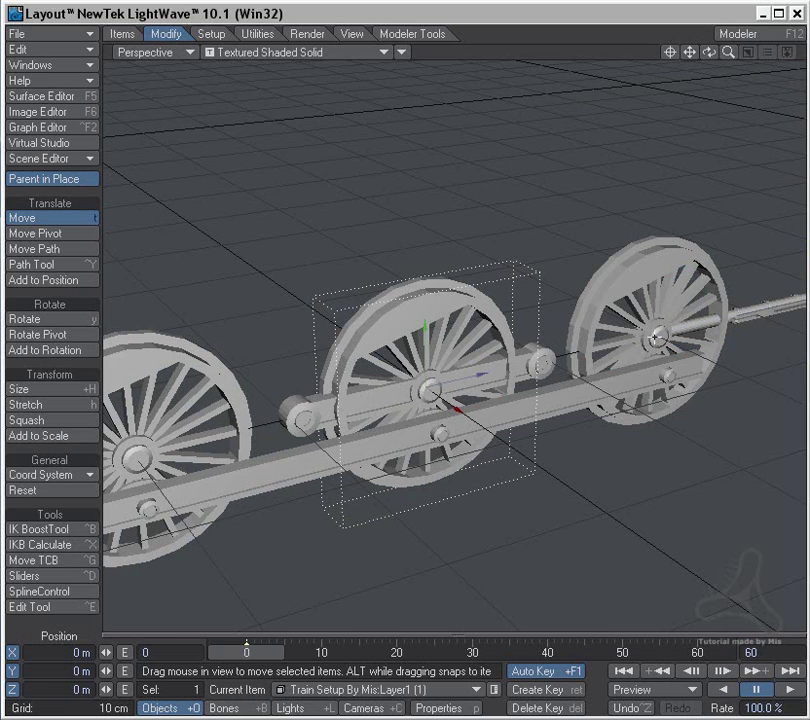
# - Add a null object to the scene with the default name Null
pyautogui.click(543, 364)
pyautogui.scroll(1, 463, 443)
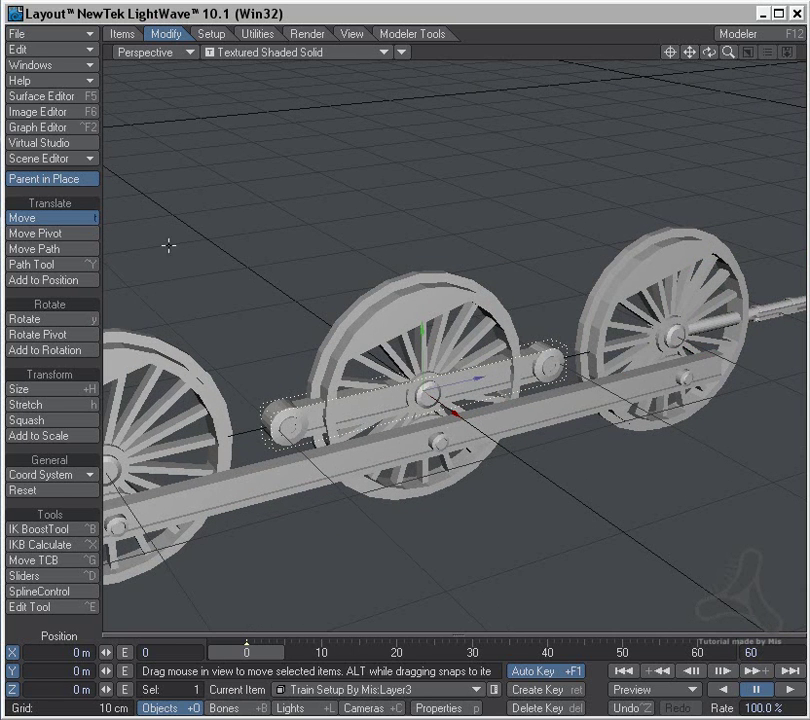
pyautogui.click(124, 35)
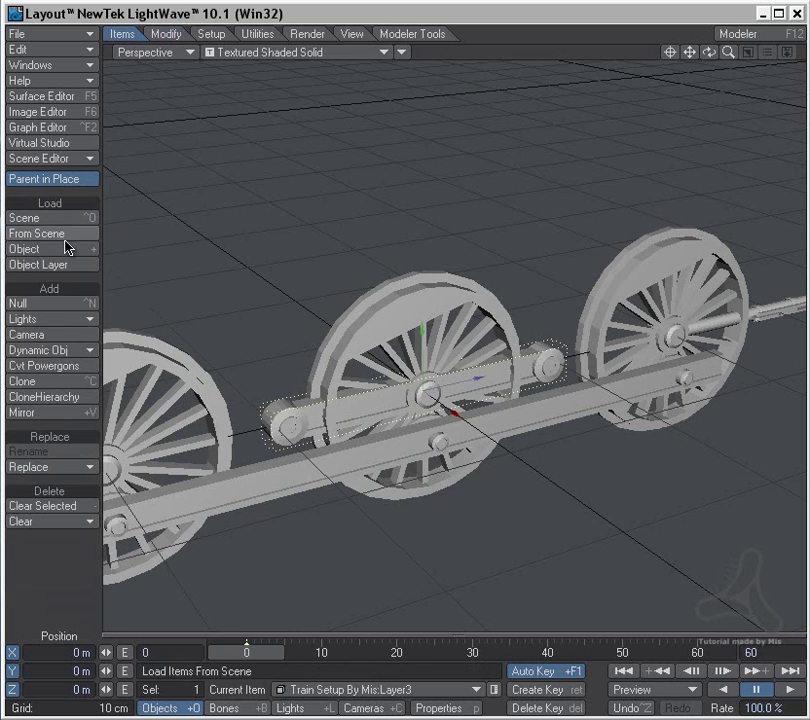
pyautogui.click(40, 302)
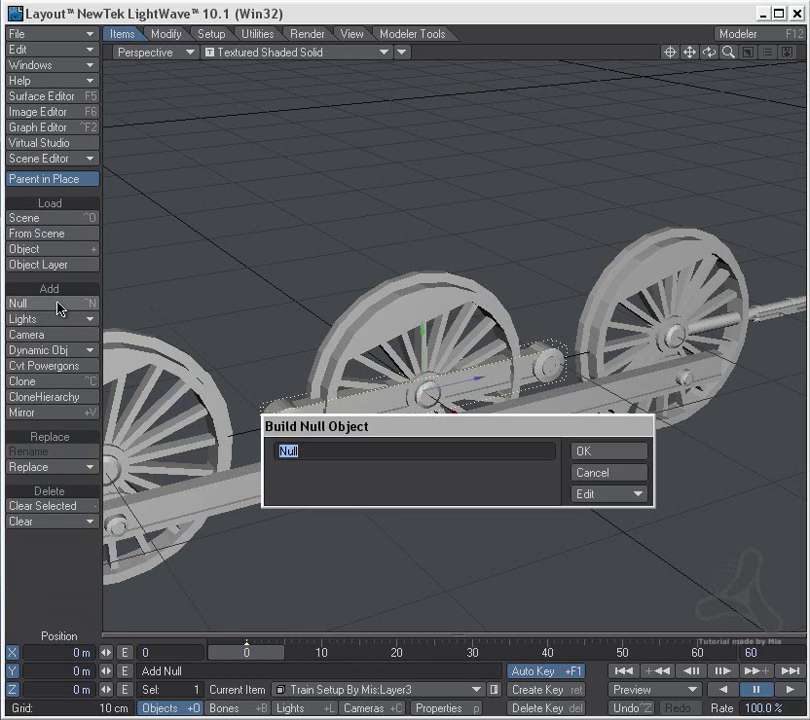
pyautogui.click(612, 454)
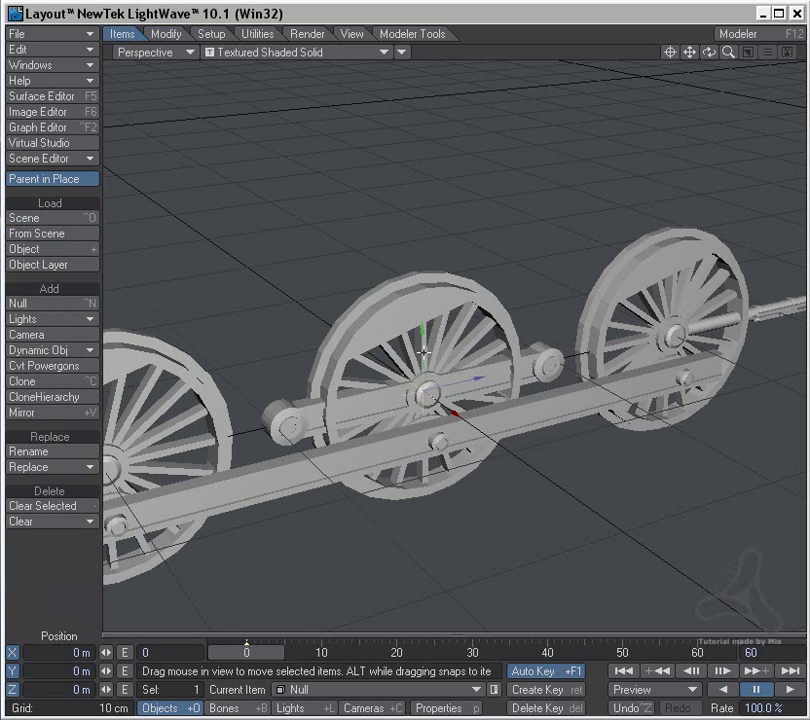
# - Position the null on the middle wheel's crank pin, at about 1.32 cm in X and -2.69 cm in Y
pyautogui.press('3')
pyautogui.keyDown('ctrl'); pyautogui.keyDown('alt'); pyautogui.moveTo(409, 381); pyautogui.dragTo(502, 379); pyautogui.keyUp('alt'); pyautogui.keyUp('ctrl')
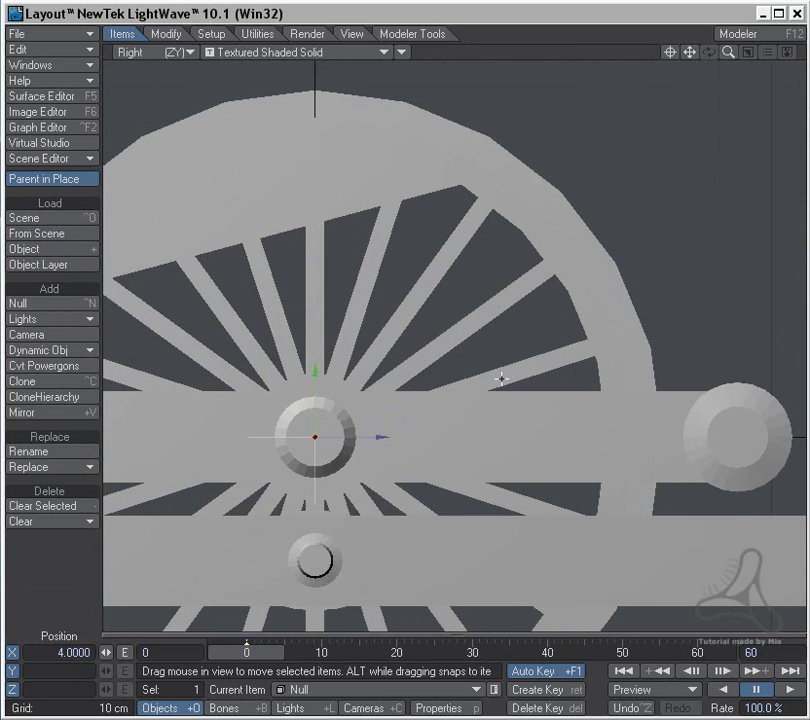
pyautogui.press('Escape')
pyautogui.moveTo(315, 371); pyautogui.dragTo(315, 493)
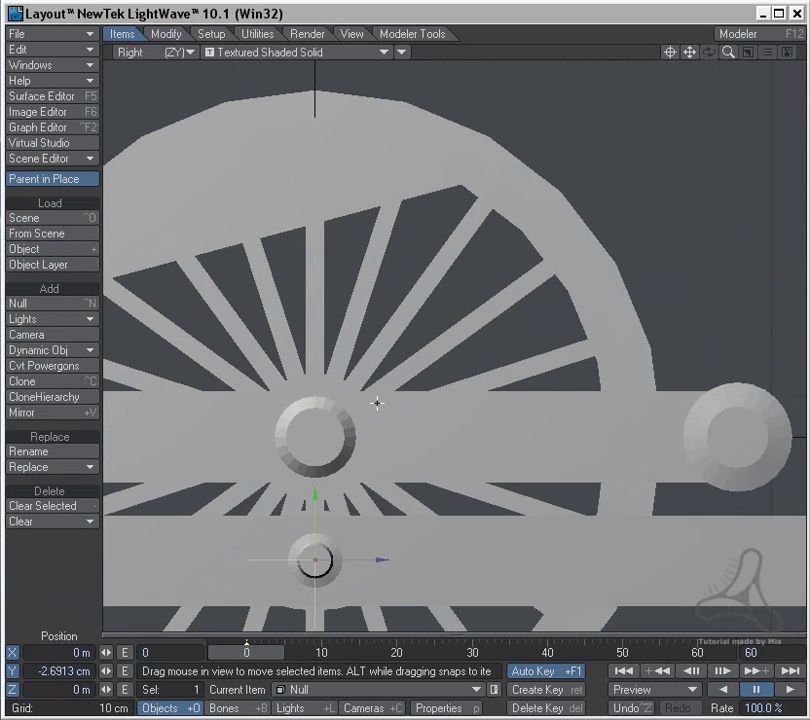
pyautogui.press('2')
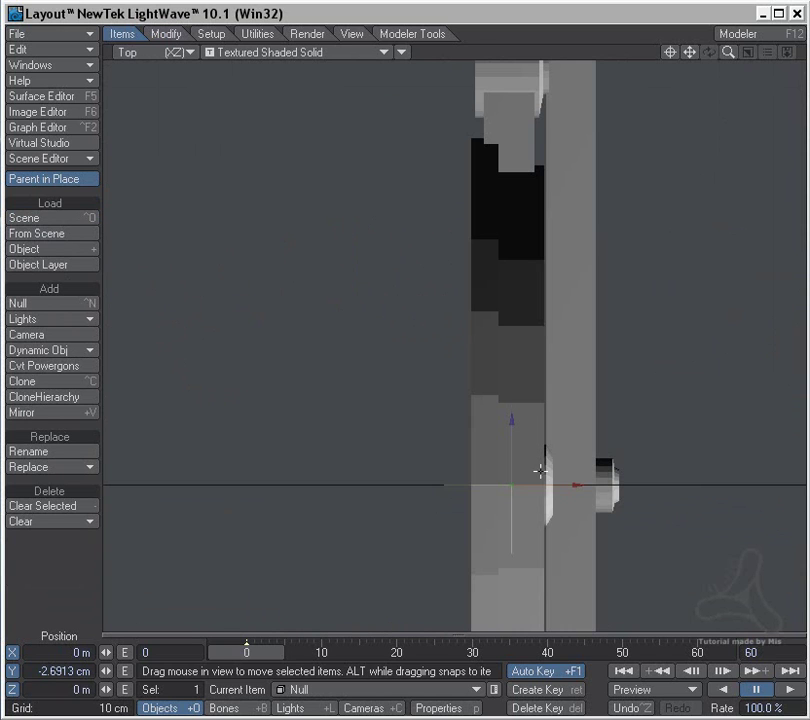
pyautogui.moveTo(540, 470); pyautogui.dragTo(600, 470)
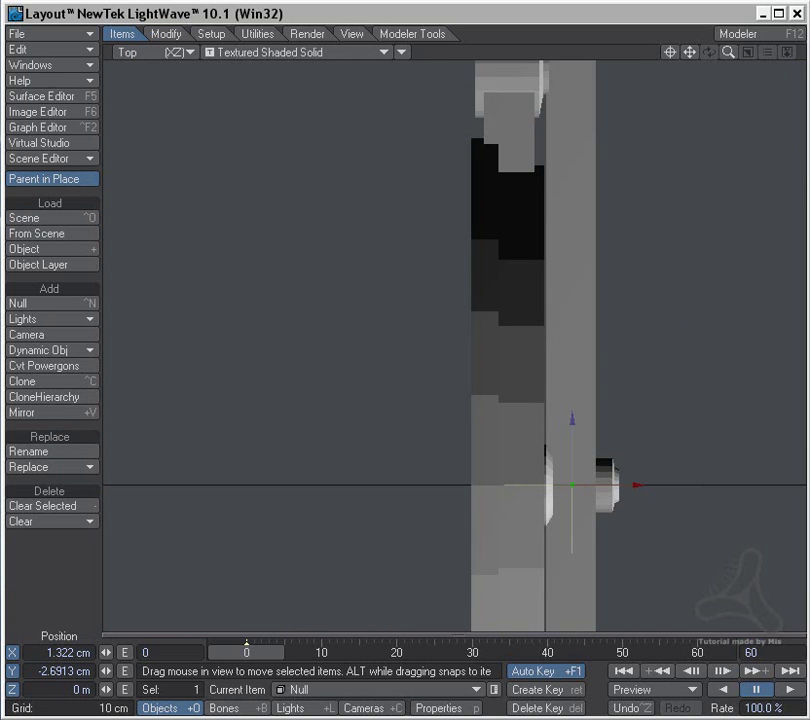
# - Parent the null to the middle wheel in the null's motion options
pyautogui.press('m')
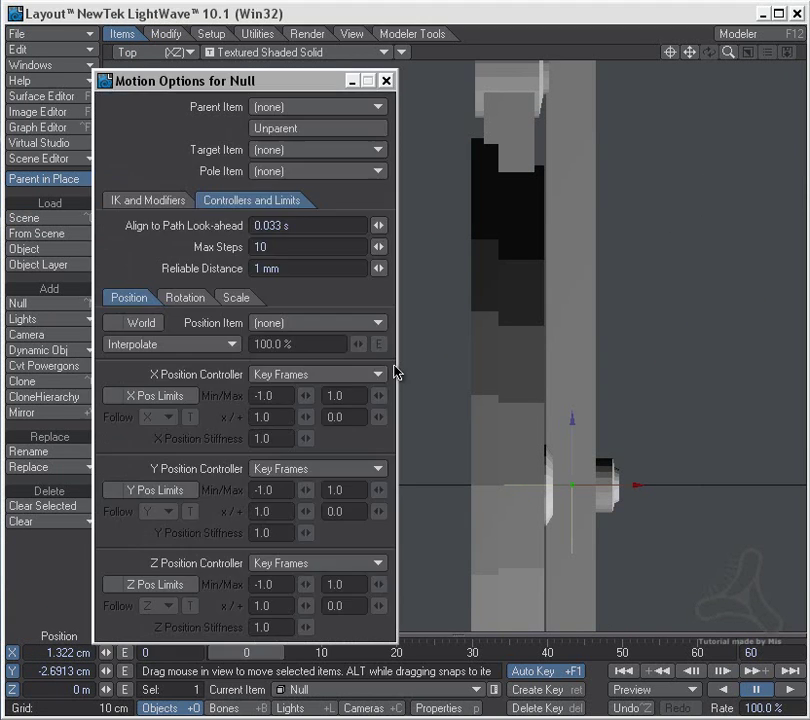
pyautogui.moveTo(270, 87); pyautogui.dragTo(341, 101)
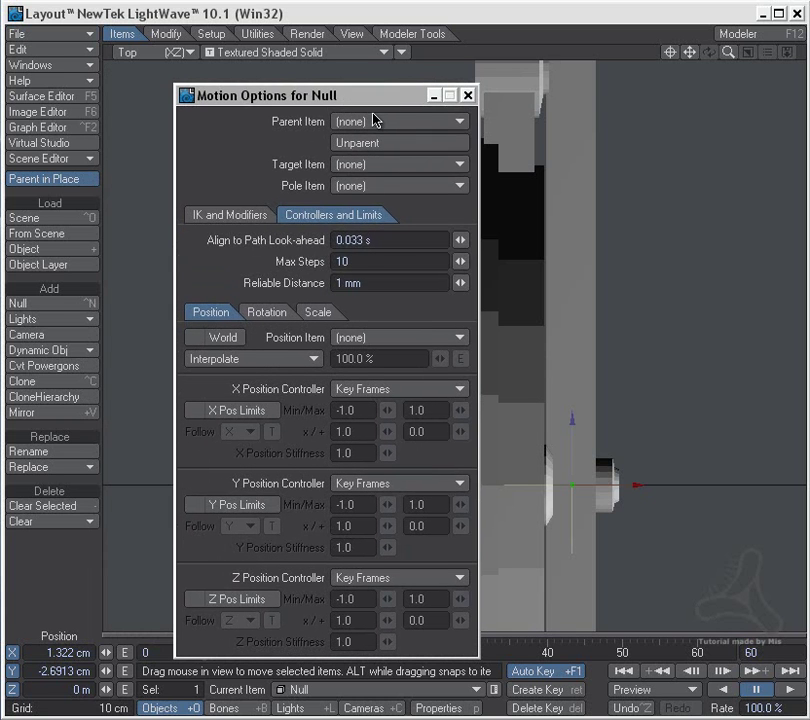
pyautogui.click(376, 121)
pyautogui.click(365, 136)
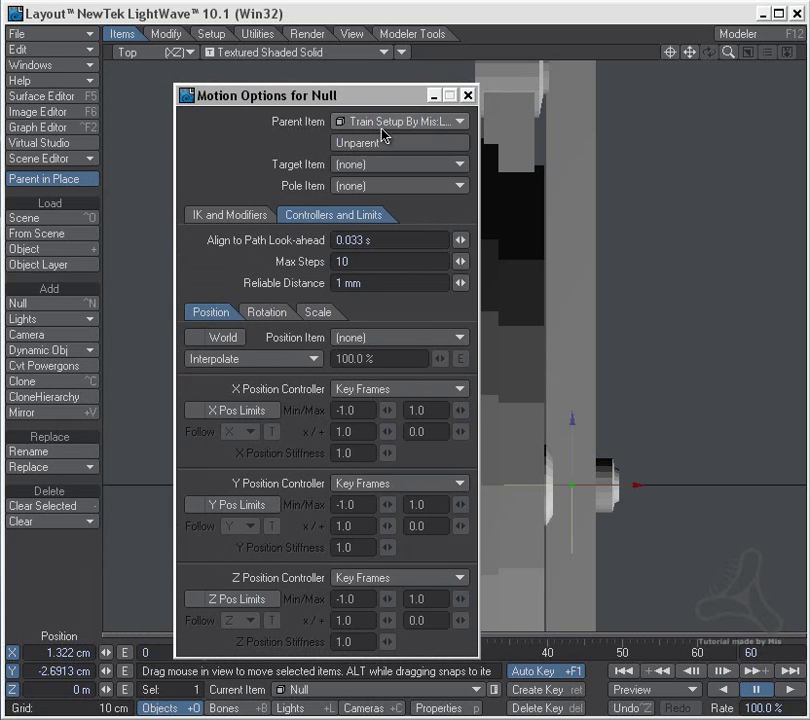
pyautogui.click(466, 96)
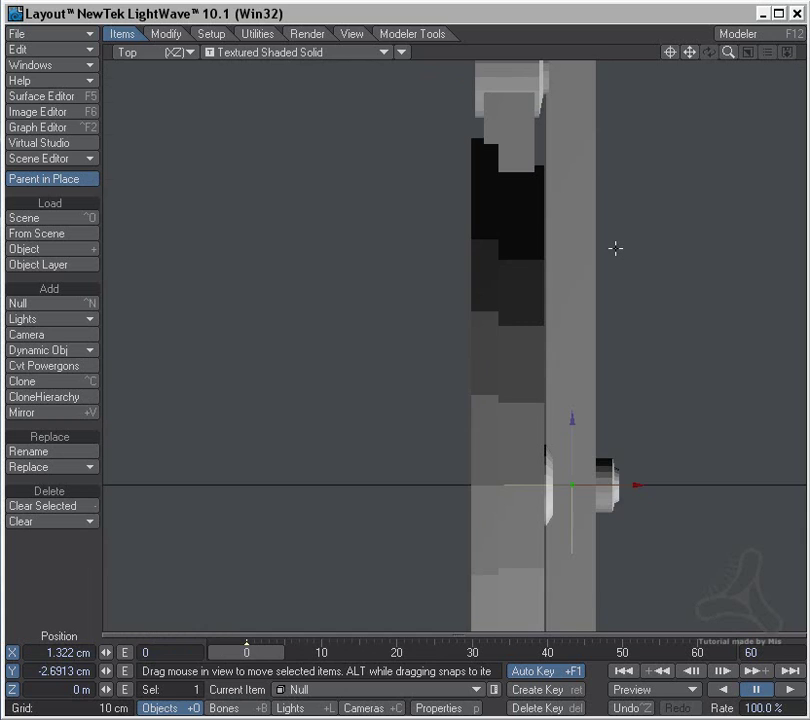
# - Set the middle wheel's pitch rotation to 360° at frame 60 to animate one full turn
pyautogui.press('4')
pyautogui.keyDown('ctrl'); pyautogui.keyDown('alt'); pyautogui.moveTo(680, 323); pyautogui.dragTo(503, 318); pyautogui.keyUp('alt'); pyautogui.keyUp('ctrl')
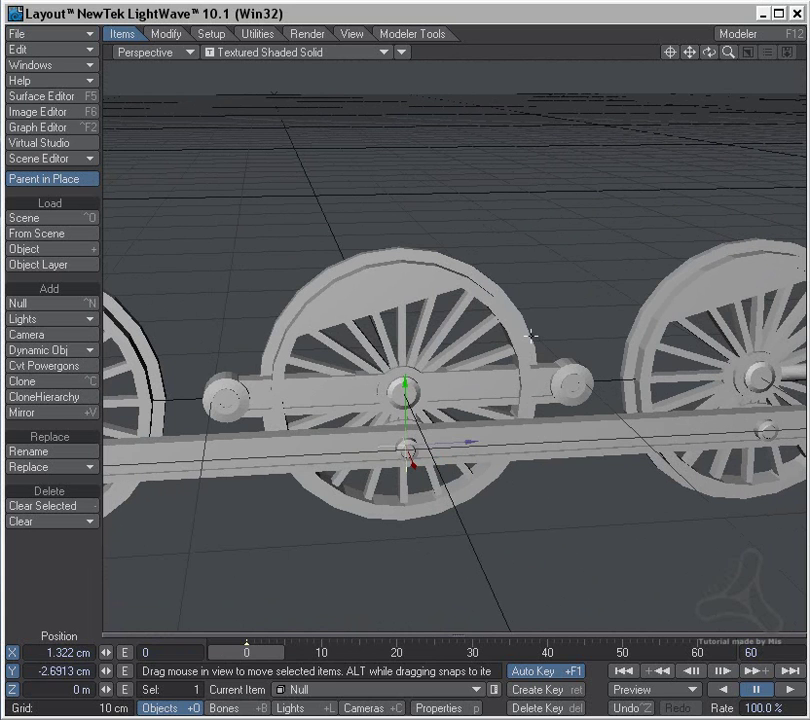
pyautogui.keyDown('ctrl'); pyautogui.keyDown('alt'); pyautogui.moveTo(562, 370); pyautogui.dragTo(583, 388); pyautogui.keyUp('alt'); pyautogui.keyUp('ctrl')
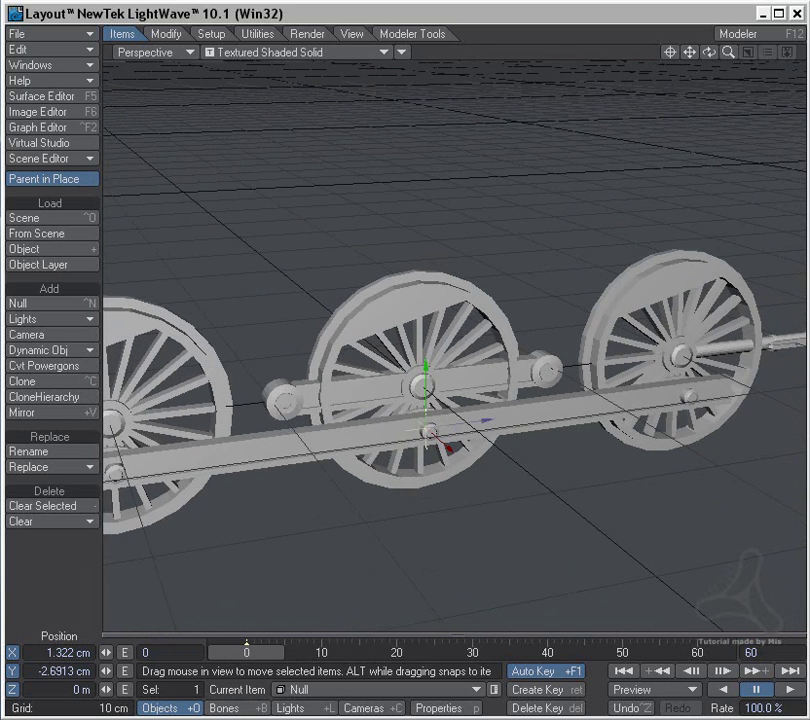
pyautogui.click(497, 333)
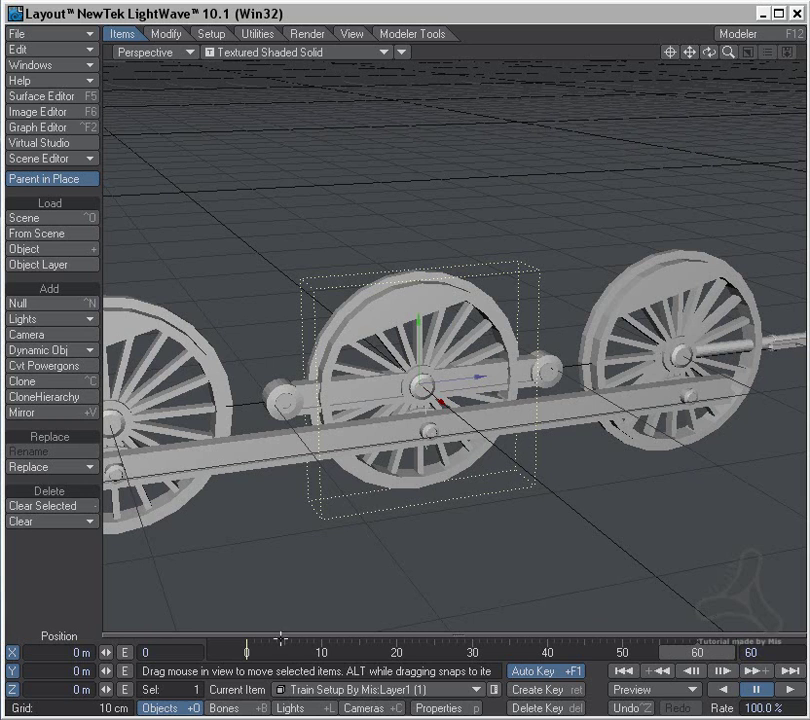
pyautogui.press('y')
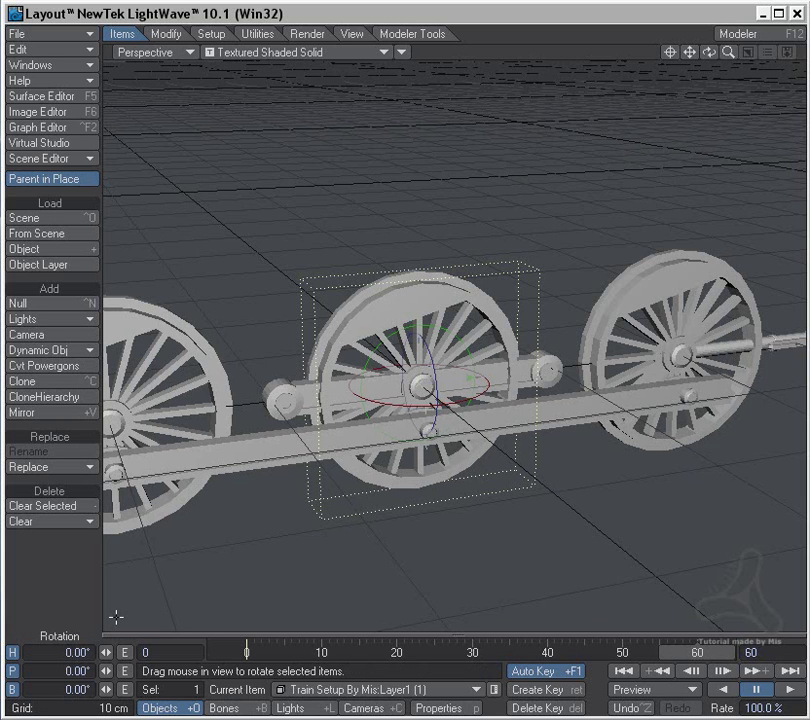
pyautogui.click(62, 671)
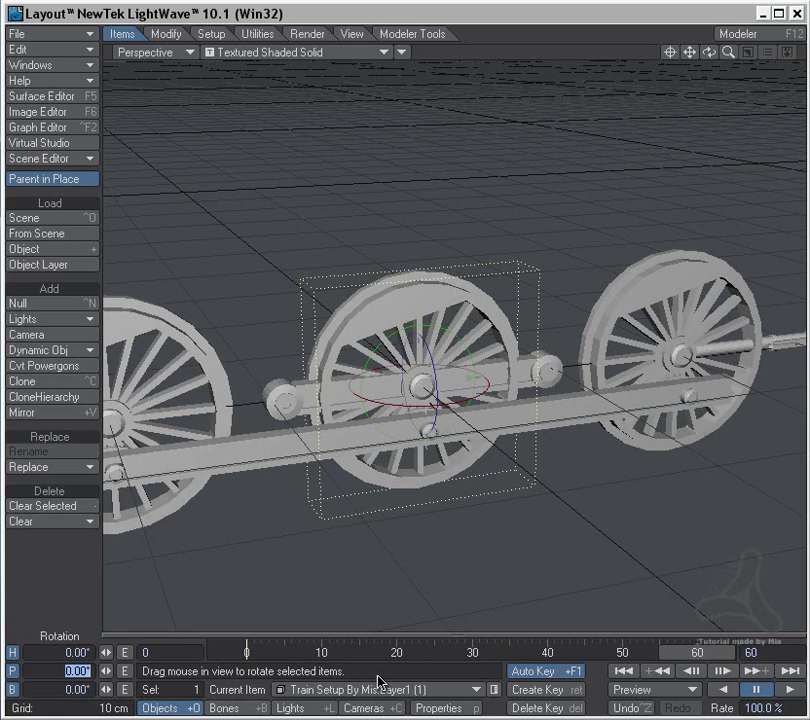
pyautogui.write('360')
pyautogui.press('Tab')
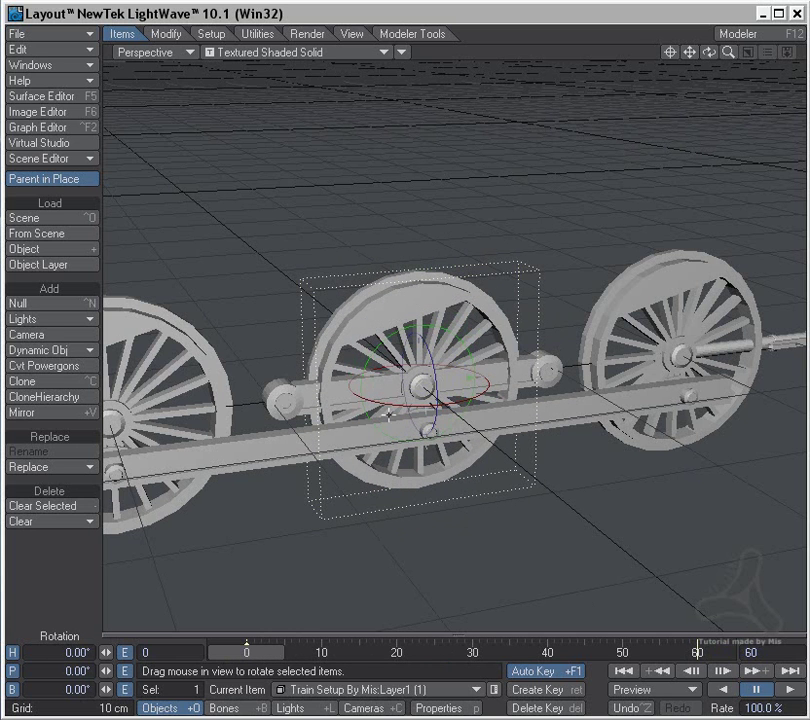
# - Make wheel clone Layer1 (2) follow the middle wheel Layer1 (1) as rotation item, with its pitch controller set to Same as Item
pyautogui.click(199, 383)
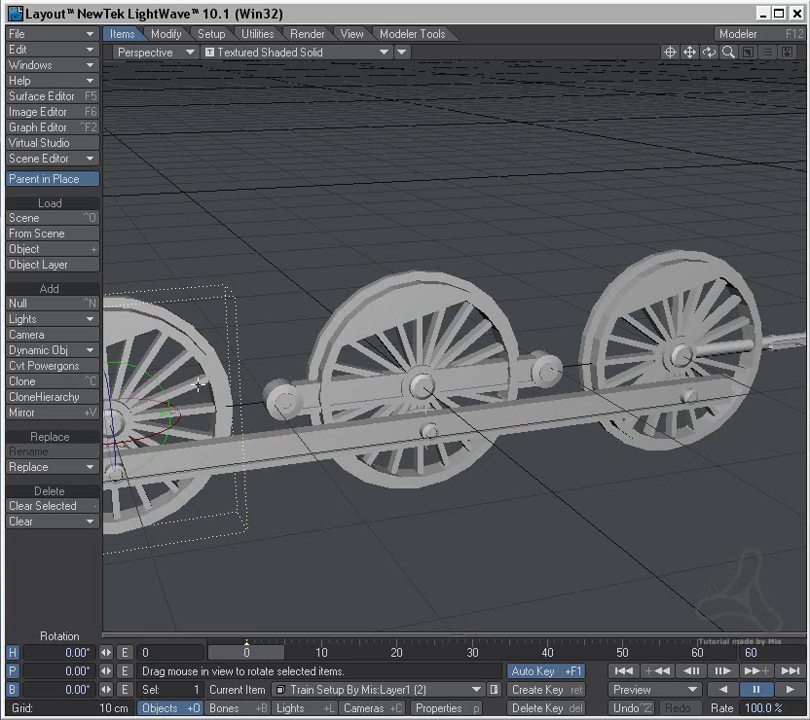
pyautogui.press('m')
pyautogui.moveTo(435, 94); pyautogui.dragTo(300, 100)
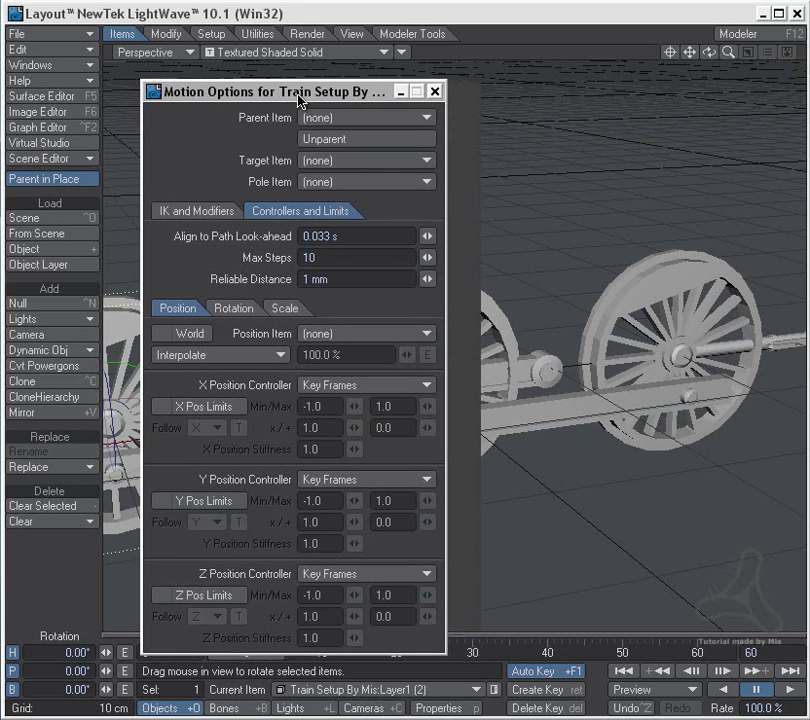
pyautogui.click(242, 310)
pyautogui.click(380, 334)
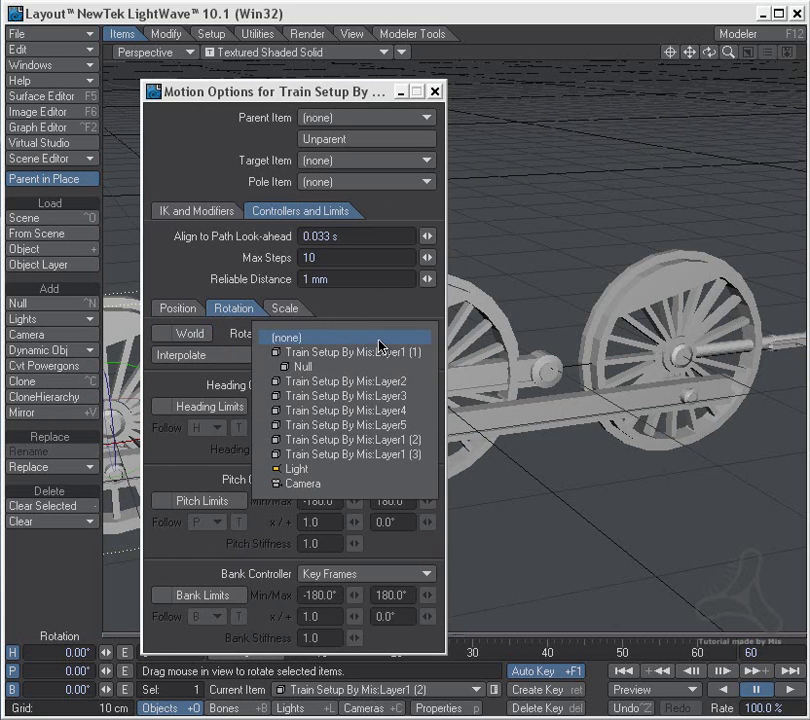
pyautogui.click(382, 353)
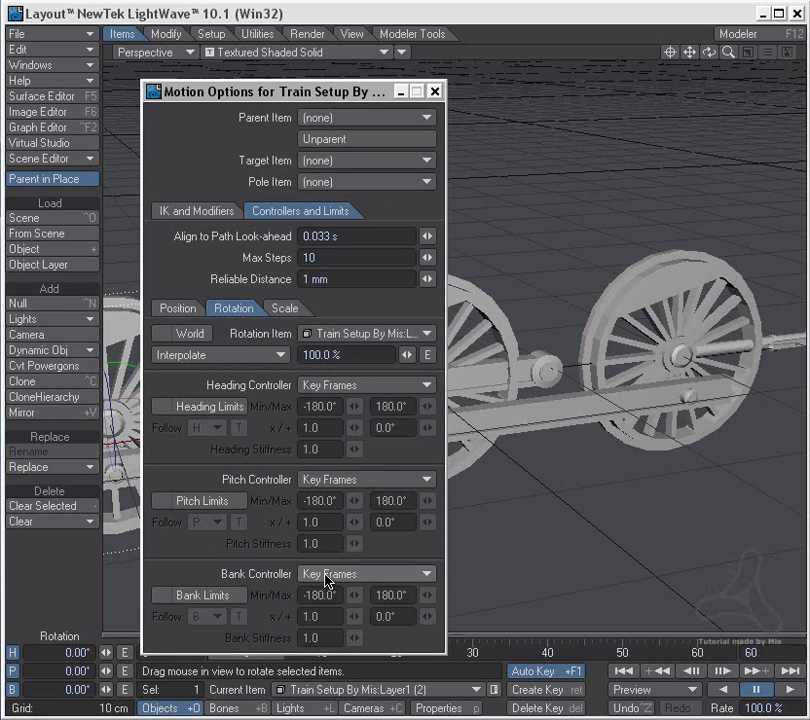
pyautogui.click(358, 482)
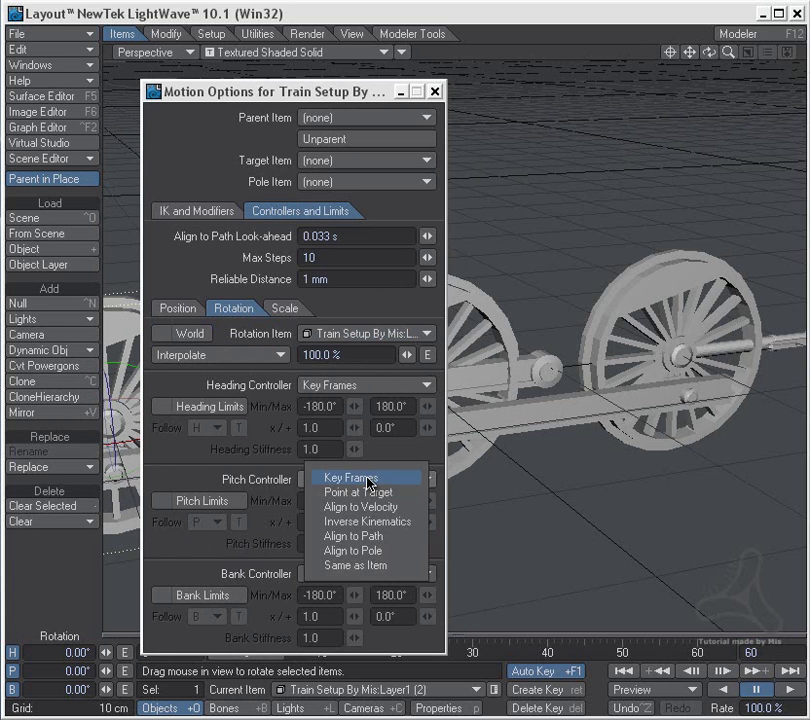
pyautogui.click(372, 566)
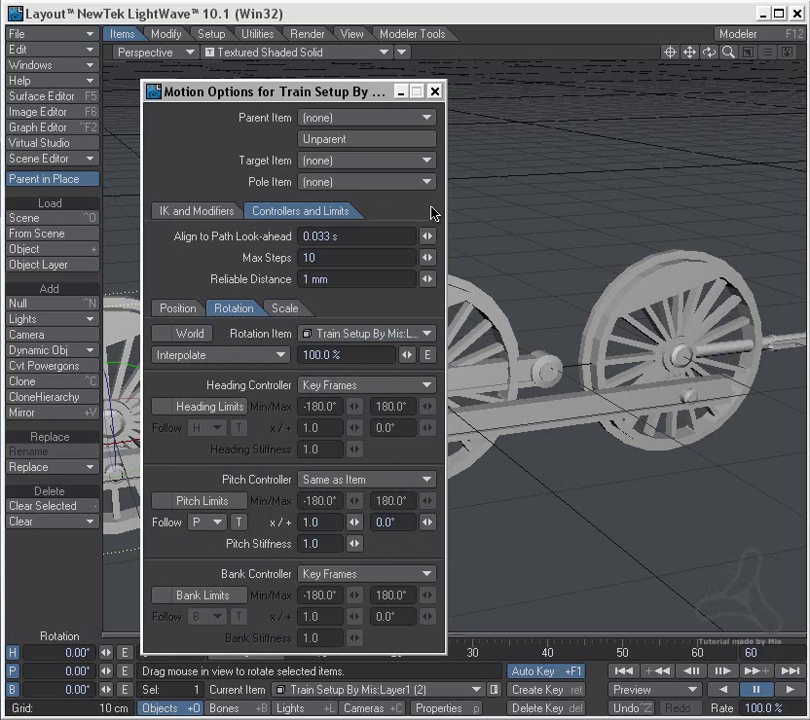
pyautogui.click(436, 92)
# - Give wheel clone Layer1 (3) the same pitch following of Layer1 (1) using Same as Item, and scrub the timeline to check it
pyautogui.click(640, 320)
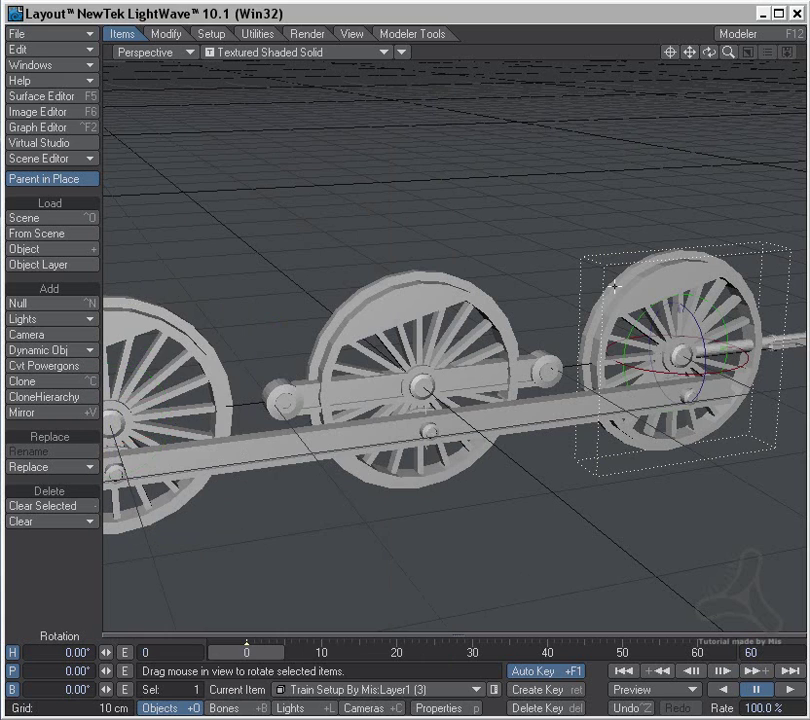
pyautogui.press('m')
pyautogui.click(342, 334)
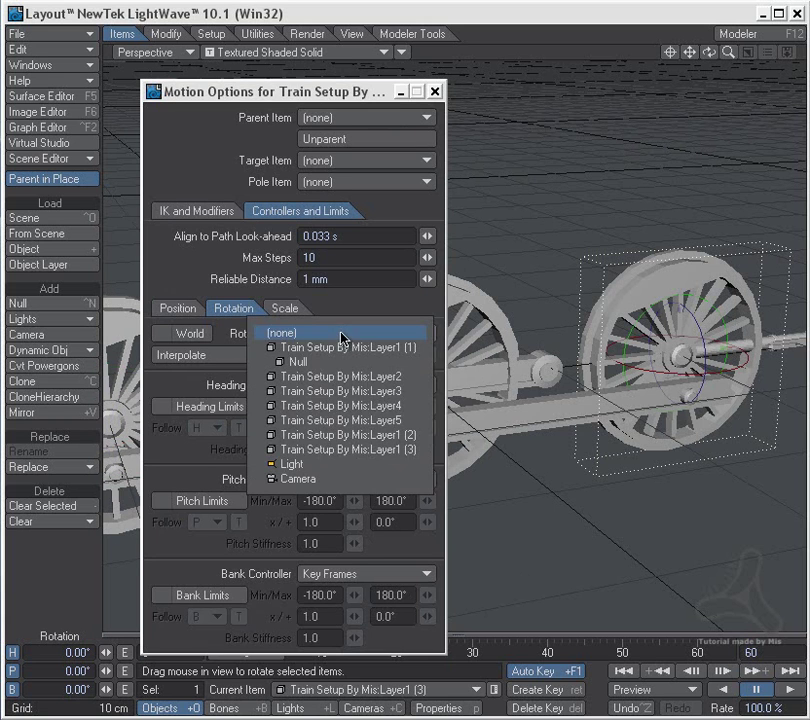
pyautogui.click(343, 353)
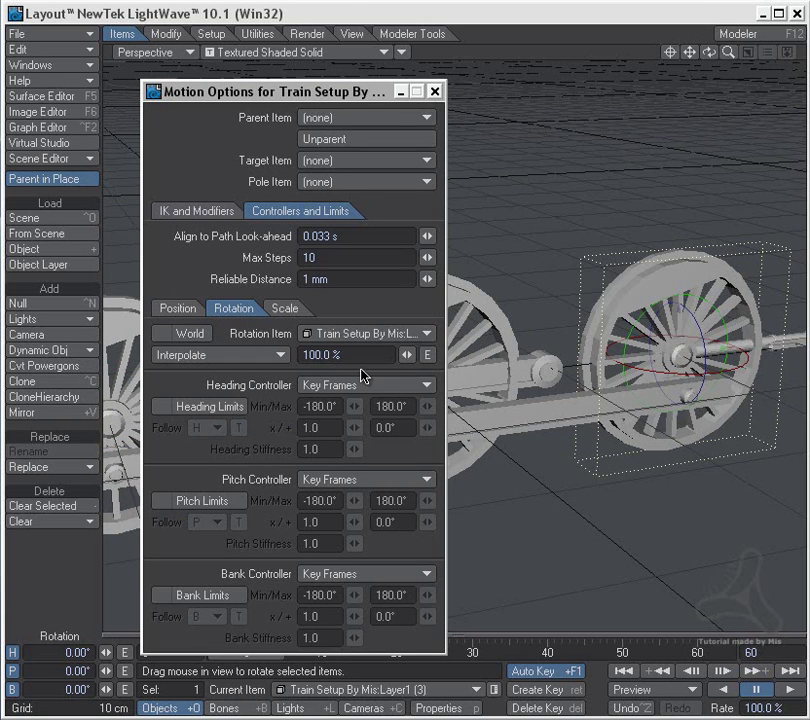
pyautogui.click(355, 482)
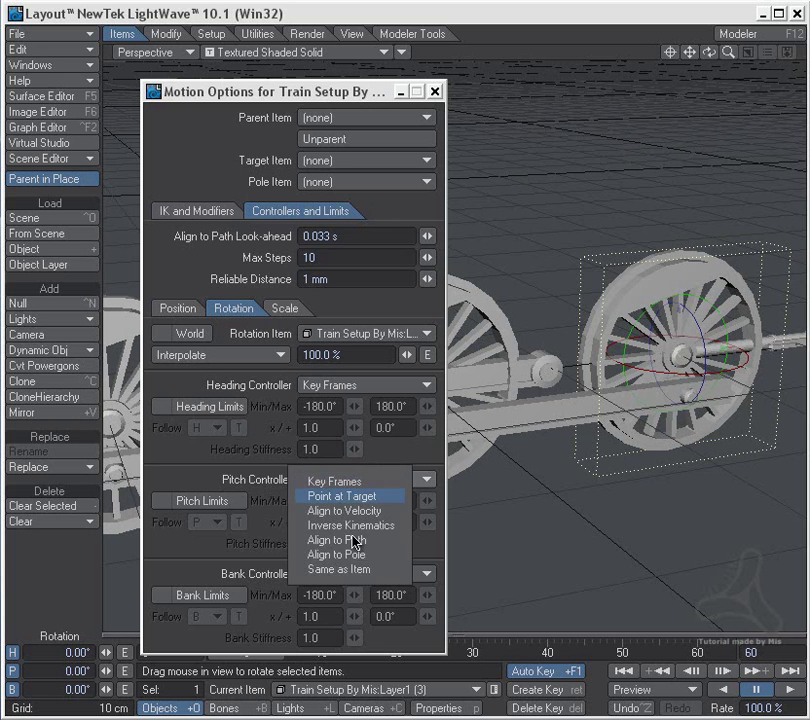
pyautogui.click(356, 571)
pyautogui.click(434, 91)
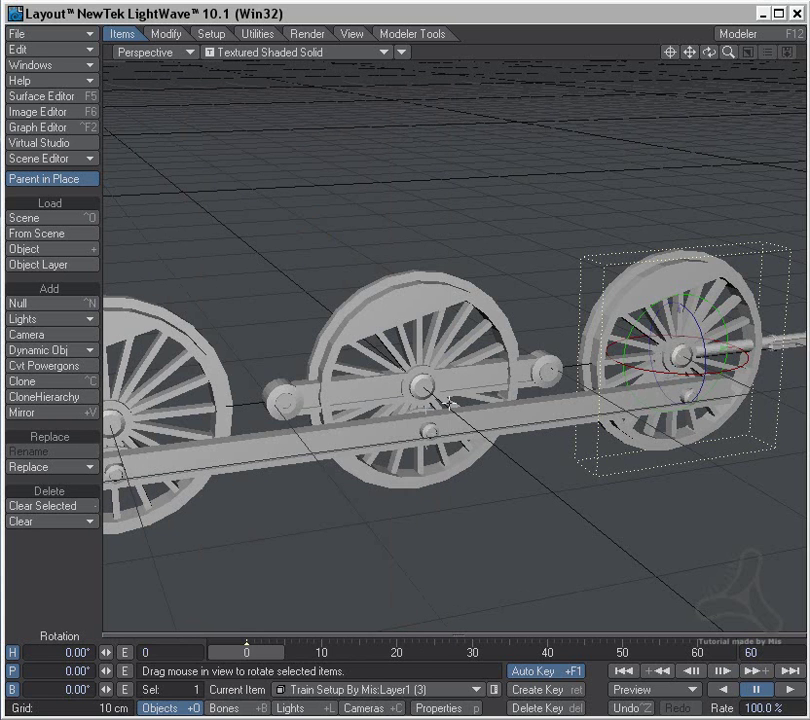
pyautogui.moveTo(268, 660); pyautogui.dragTo(247, 660)
# - Assign the null as the position item in the motion options of the long coupling rod, Layer2
pyautogui.click(534, 411)
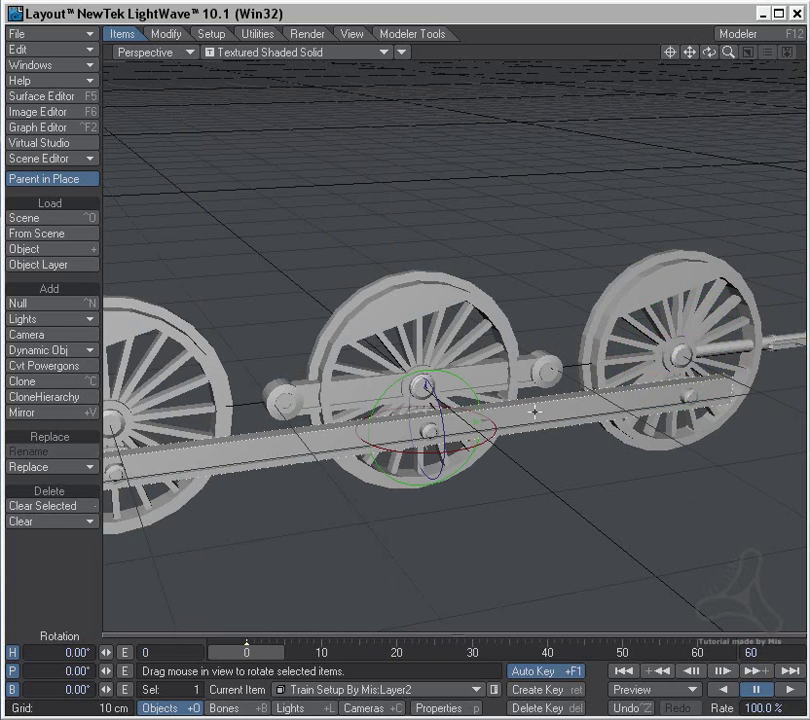
pyautogui.press('m')
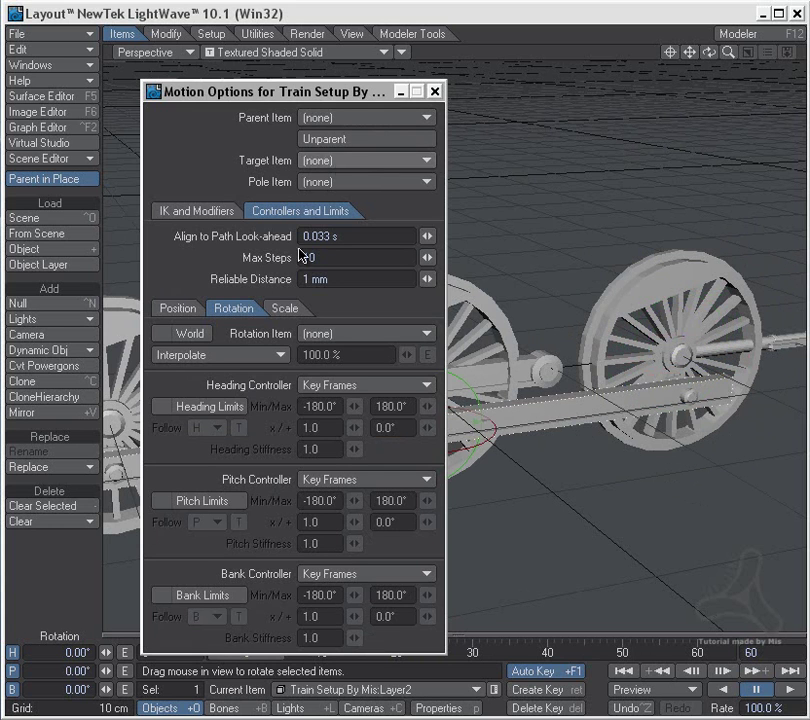
pyautogui.click(186, 310)
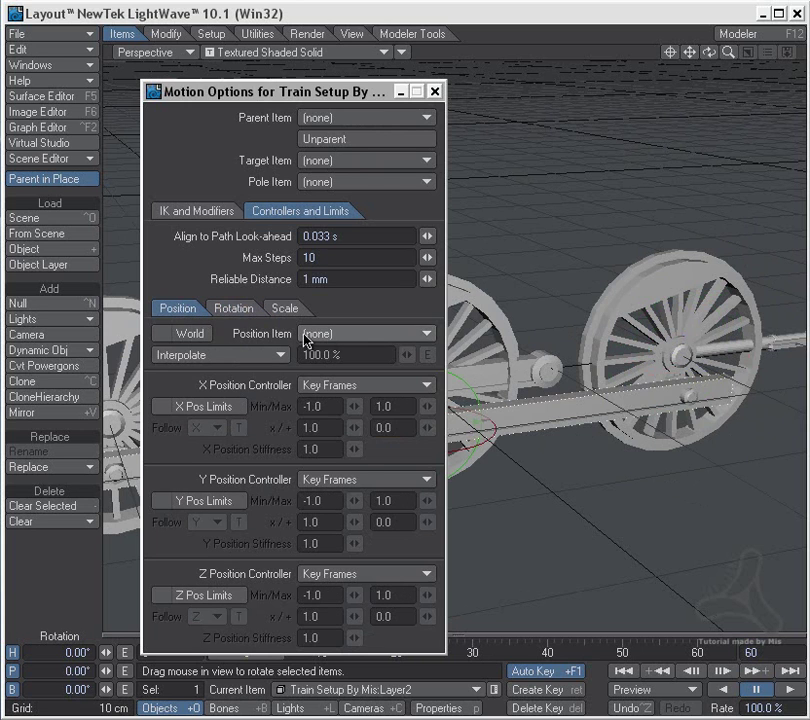
pyautogui.click(355, 334)
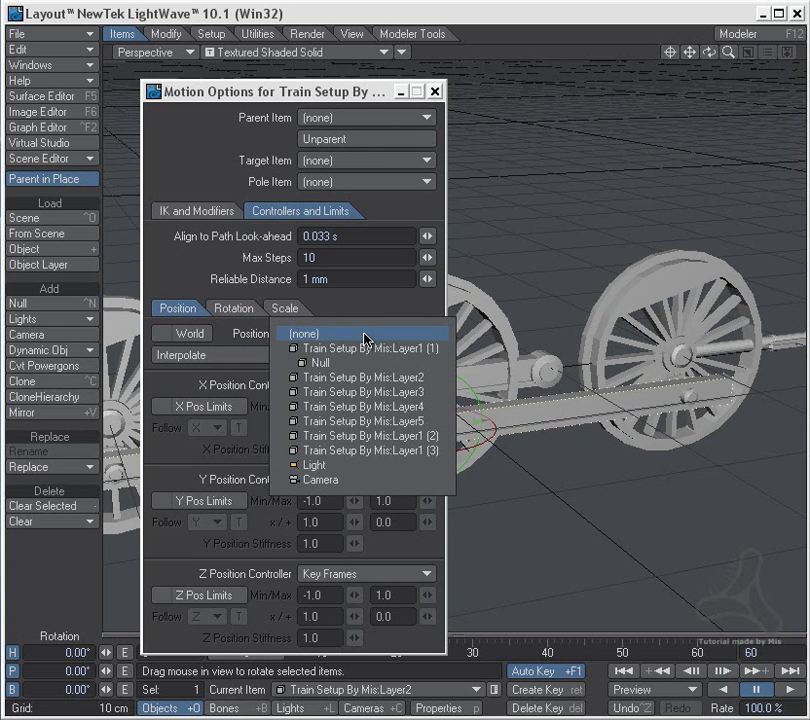
pyautogui.click(350, 368)
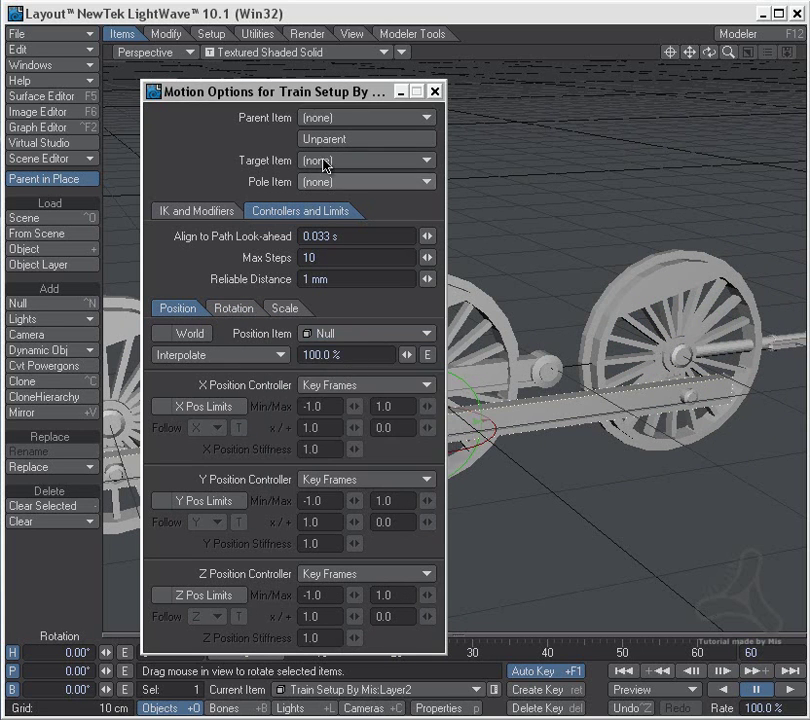
pyautogui.moveTo(347, 95); pyautogui.dragTo(659, 94)
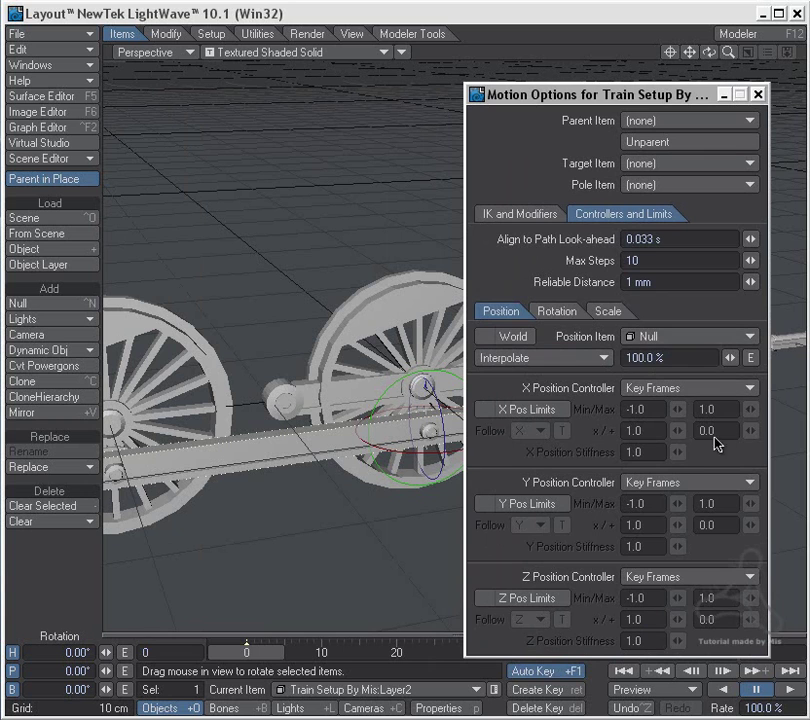
# - Set the coupling rod's Z and Y position controllers to Same as Item with World coordinates enabled, and scrub the timeline to check
pyautogui.click(675, 580)
pyautogui.click(672, 663)
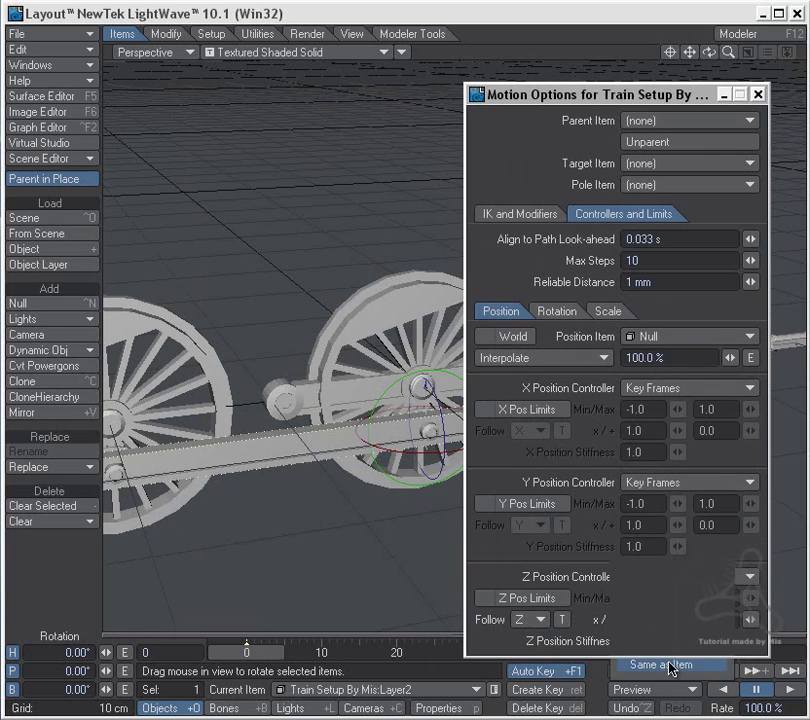
pyautogui.click(682, 483)
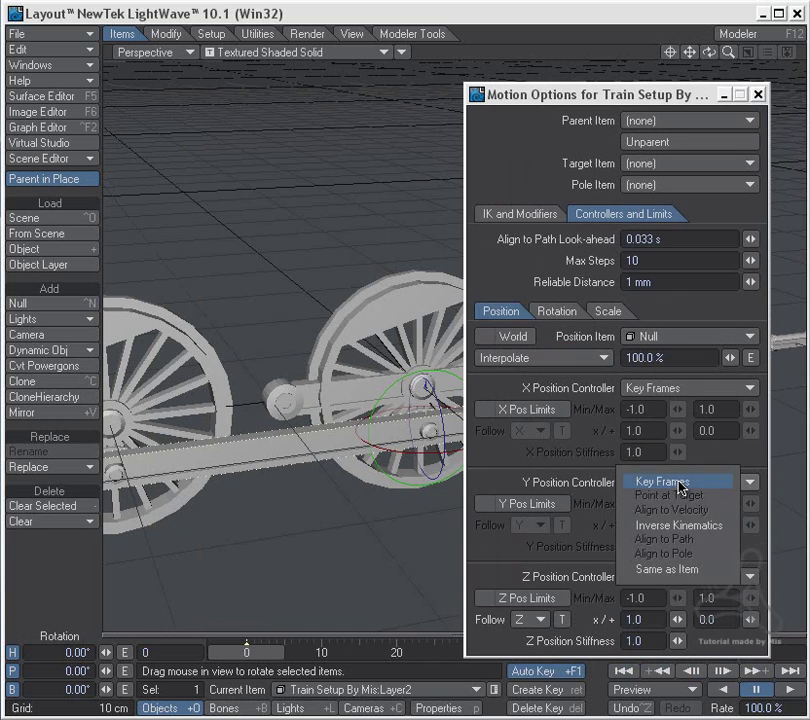
pyautogui.click(670, 569)
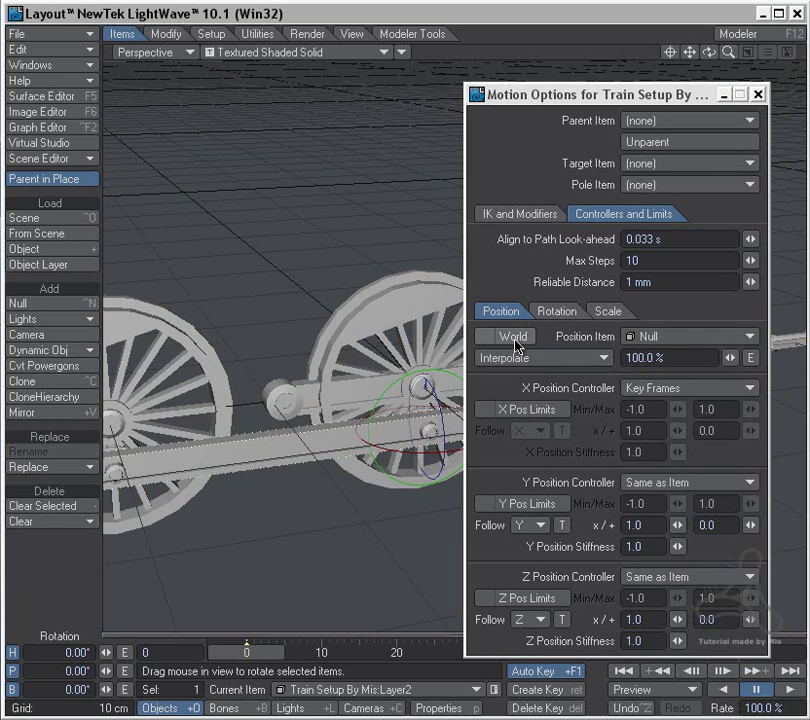
pyautogui.click(482, 337)
pyautogui.click(759, 95)
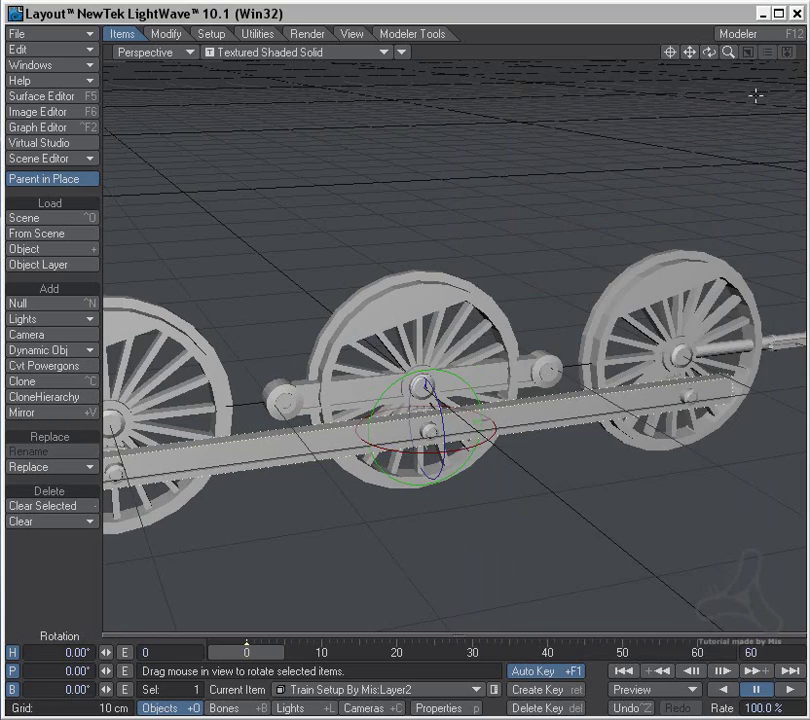
pyautogui.keyDown('ctrl'); pyautogui.keyDown('alt'); pyautogui.moveTo(499, 479); pyautogui.dragTo(412, 500); pyautogui.keyUp('alt'); pyautogui.keyUp('ctrl')
pyautogui.moveTo(257, 656)
pyautogui.mouseDown()
pyautogui.moveTo(660, 651)
pyautogui.moveTo(247, 651)
pyautogui.moveTo(689, 651)
pyautogui.moveTo(247, 651)
pyautogui.mouseUp()
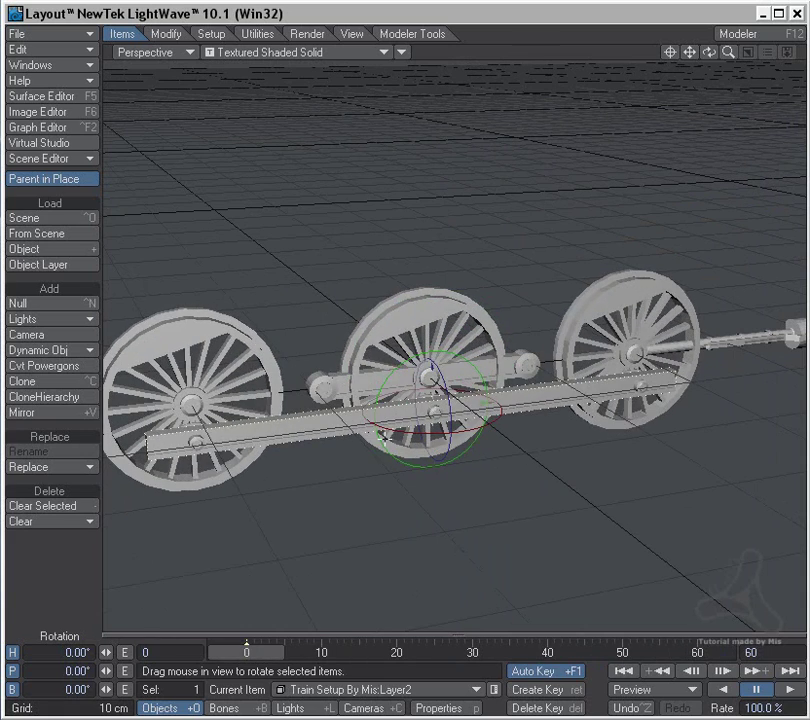
# - Move the pivot of the shorter connecting rod, Layer3, along Z to the center of its negative-Z end pin, at about -9.24 cm
pyautogui.keyDown('ctrl'); pyautogui.keyDown('alt'); pyautogui.moveTo(432, 410); pyautogui.dragTo(475, 412); pyautogui.keyUp('alt'); pyautogui.keyUp('ctrl')
pyautogui.click(183, 424)
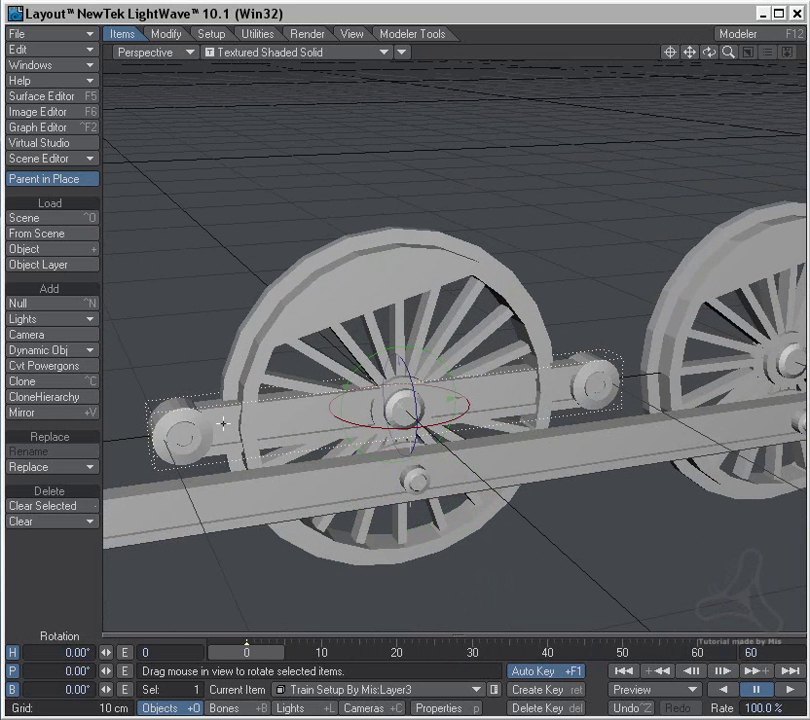
pyautogui.press('3')
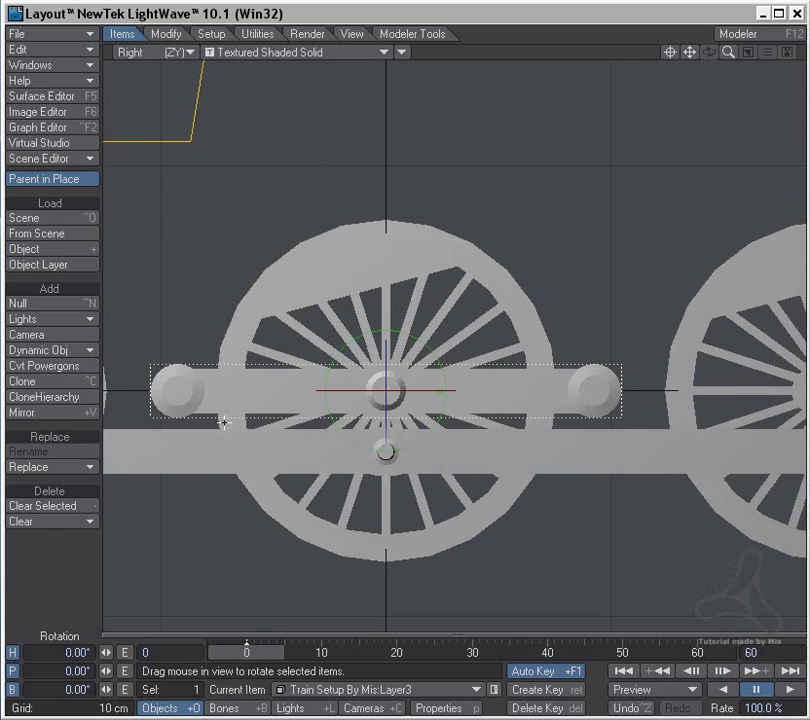
pyautogui.keyDown('ctrl'); pyautogui.keyDown('alt'); pyautogui.moveTo(226, 380); pyautogui.dragTo(317, 377); pyautogui.keyUp('alt'); pyautogui.keyUp('ctrl')
pyautogui.click(166, 34)
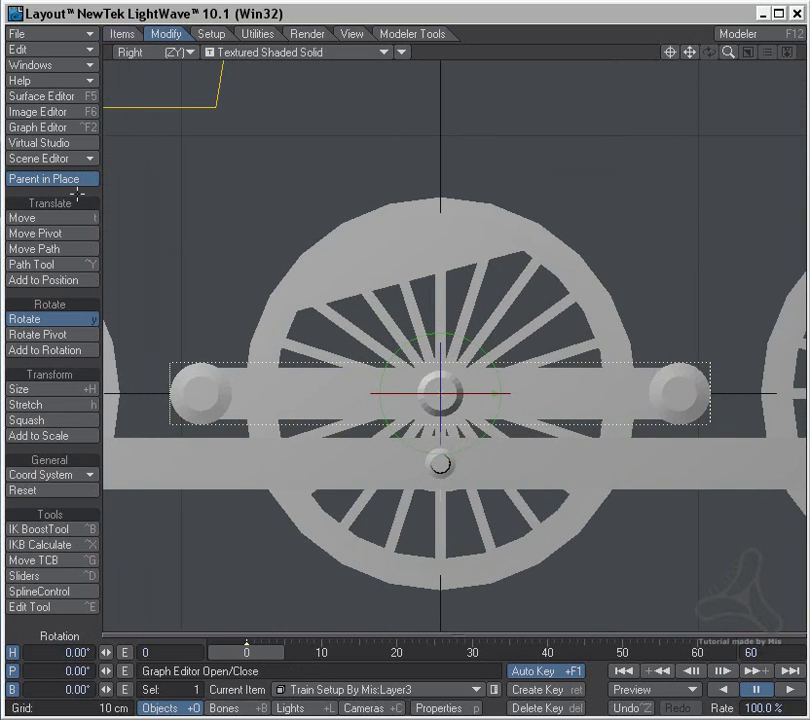
pyautogui.click(60, 235)
pyautogui.moveTo(492, 397); pyautogui.dragTo(296, 392)
pyautogui.keyDown('alt'); pyautogui.moveTo(217, 426); pyautogui.dragTo(349, 416); pyautogui.keyUp('alt')
pyautogui.scroll(2, 263, 422)
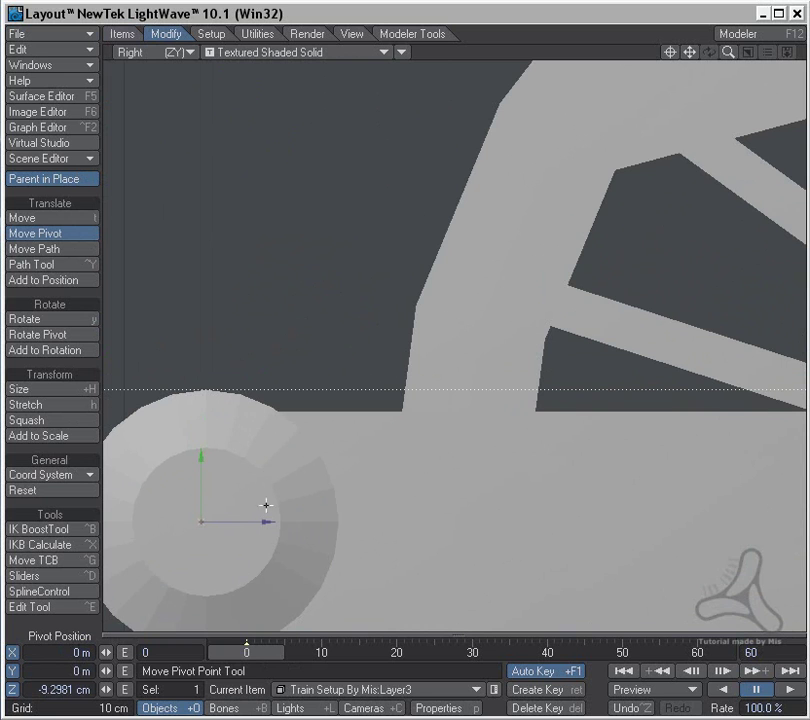
pyautogui.moveTo(271, 522); pyautogui.dragTo(275, 522)
pyautogui.keyDown('ctrl'); pyautogui.keyDown('alt'); pyautogui.moveTo(446, 529); pyautogui.dragTo(402, 529); pyautogui.keyUp('alt'); pyautogui.keyUp('ctrl')
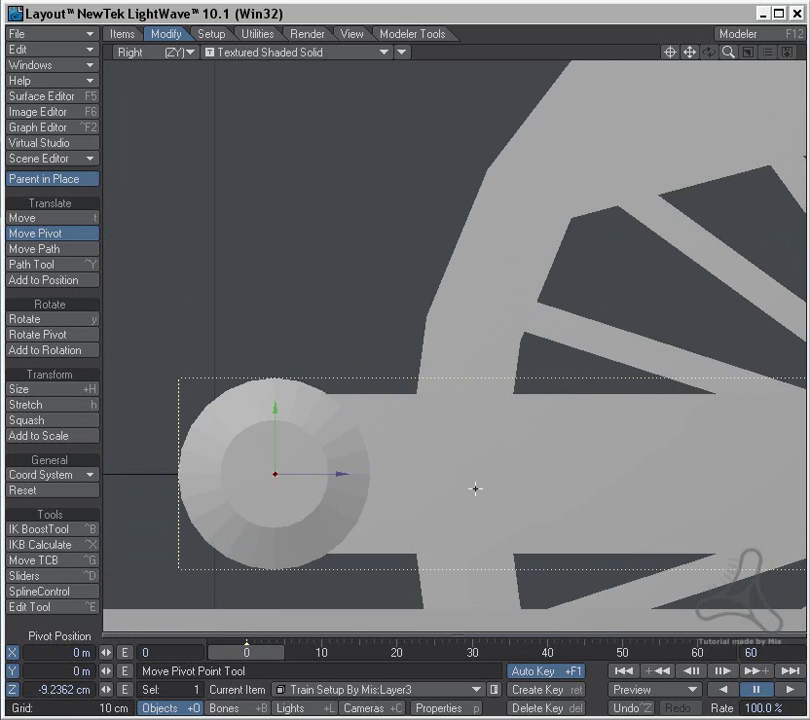
# - Activate the Move tool for the connecting rod, Layer3, and display the viewport in Front Face Wireframe
pyautogui.keyDown('alt'); pyautogui.moveTo(475, 488); pyautogui.dragTo(435, 320); pyautogui.keyUp('alt')
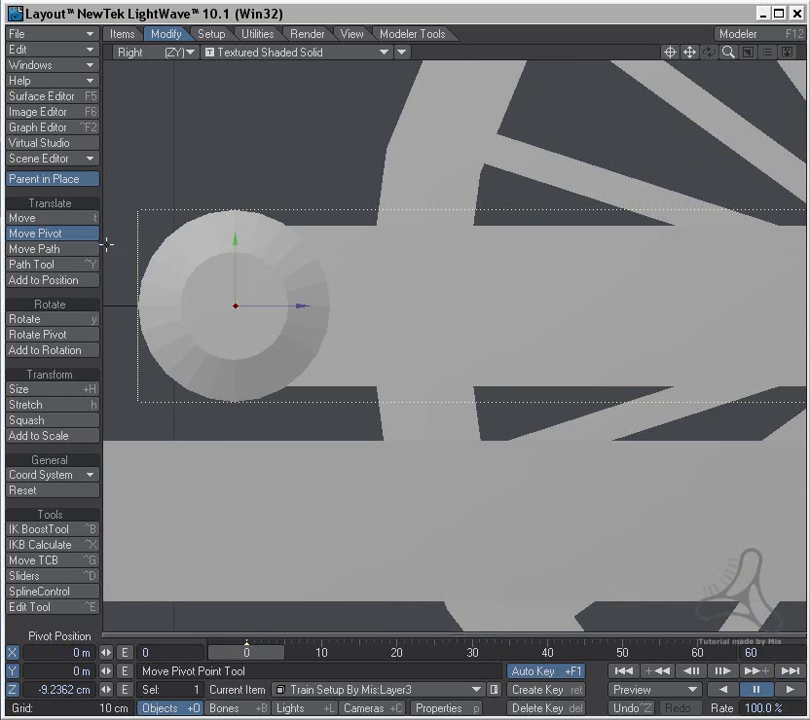
pyautogui.click(69, 222)
pyautogui.keyDown('ctrl'); pyautogui.keyDown('alt'); pyautogui.moveTo(260, 300); pyautogui.dragTo(185, 300); pyautogui.keyUp('alt'); pyautogui.keyUp('ctrl')
pyautogui.keyDown('alt'); pyautogui.moveTo(648, 447); pyautogui.dragTo(373, 334); pyautogui.keyUp('alt')
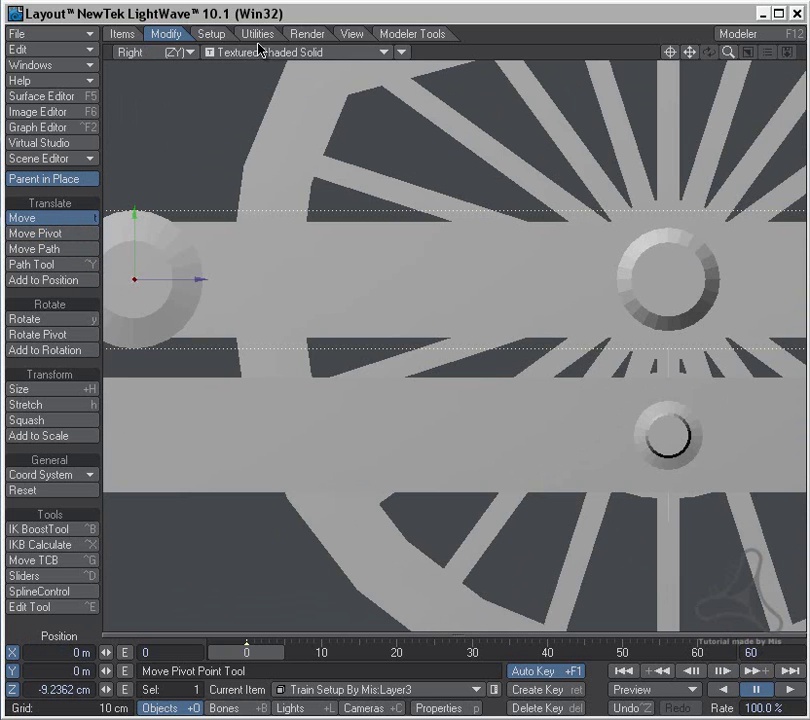
pyautogui.click(259, 51)
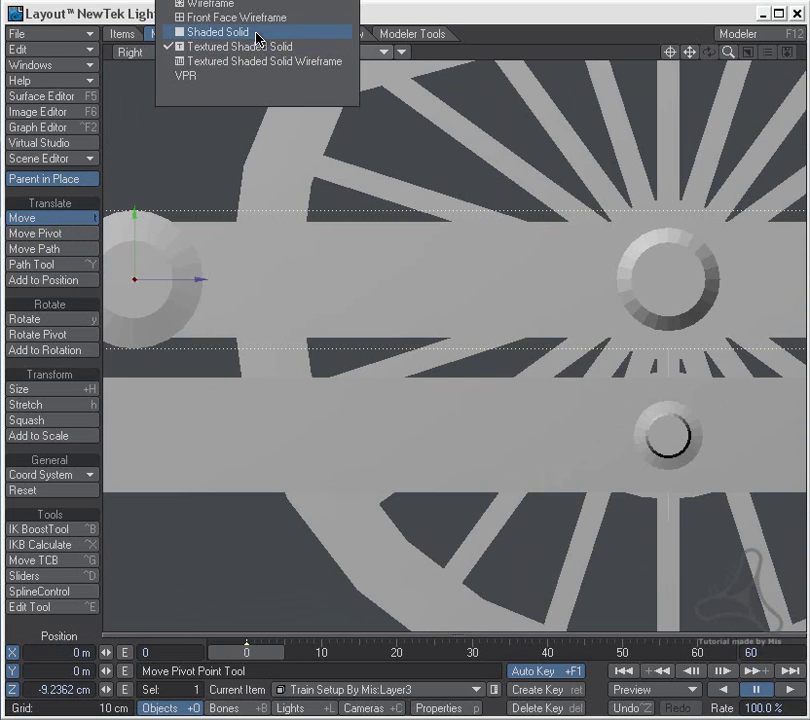
pyautogui.click(255, 18)
# - Move Layer3 in the side view so its pivot end centers on the crank pin, at about Y -2.70 cm and Z 0
pyautogui.moveTo(189, 248); pyautogui.dragTo(717, 408)
pyautogui.keyDown('alt'); pyautogui.moveTo(425, 377); pyautogui.dragTo(410, 377); pyautogui.keyUp('alt')
pyautogui.keyDown('alt'); pyautogui.moveTo(706, 408); pyautogui.dragTo(442, 337); pyautogui.keyUp('alt')
pyautogui.moveTo(238, 315)
pyautogui.keyDown('ctrl'); pyautogui.keyDown('alt'); pyautogui.mouseDown()
pyautogui.moveTo(290, 315)
pyautogui.moveTo(272, 350)
pyautogui.moveTo(611, 577)
pyautogui.moveTo(546, 499)
pyautogui.moveTo(238, 314)
pyautogui.mouseUp(); pyautogui.keyUp('alt'); pyautogui.keyUp('ctrl')
pyautogui.moveTo(238, 319); pyautogui.dragTo(249, 309)
pyautogui.moveTo(345, 400); pyautogui.dragTo(345, 401)
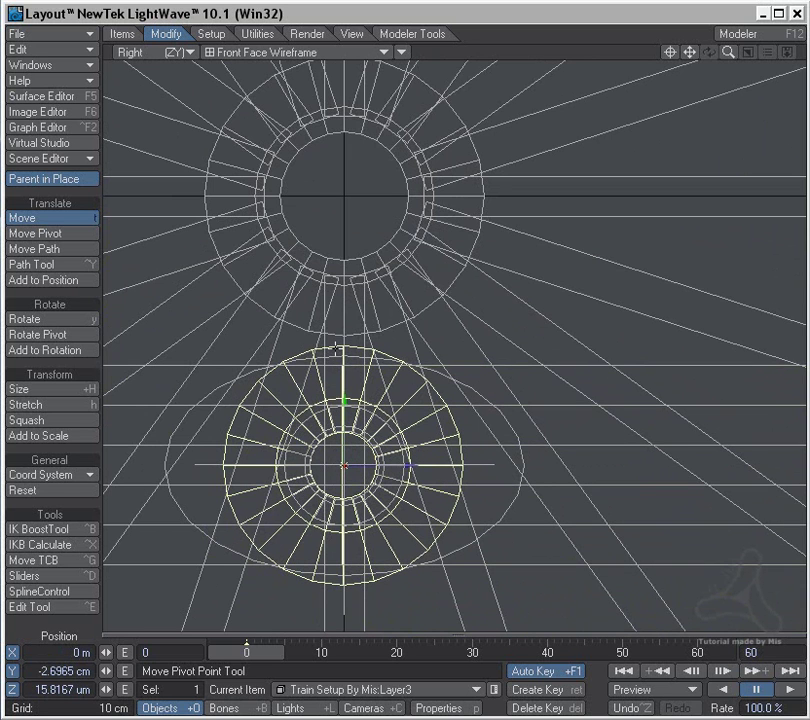
# - Move the connecting rod, Layer3, outward in the top view to X 2.65 cm, beside the coupling rod
pyautogui.press('2')
pyautogui.press(',')
pyautogui.press(',')
pyautogui.keyDown('alt'); pyautogui.moveTo(743, 402); pyautogui.dragTo(551, 394); pyautogui.keyUp('alt')
pyautogui.moveTo(202, 397); pyautogui.dragTo(351, 397)
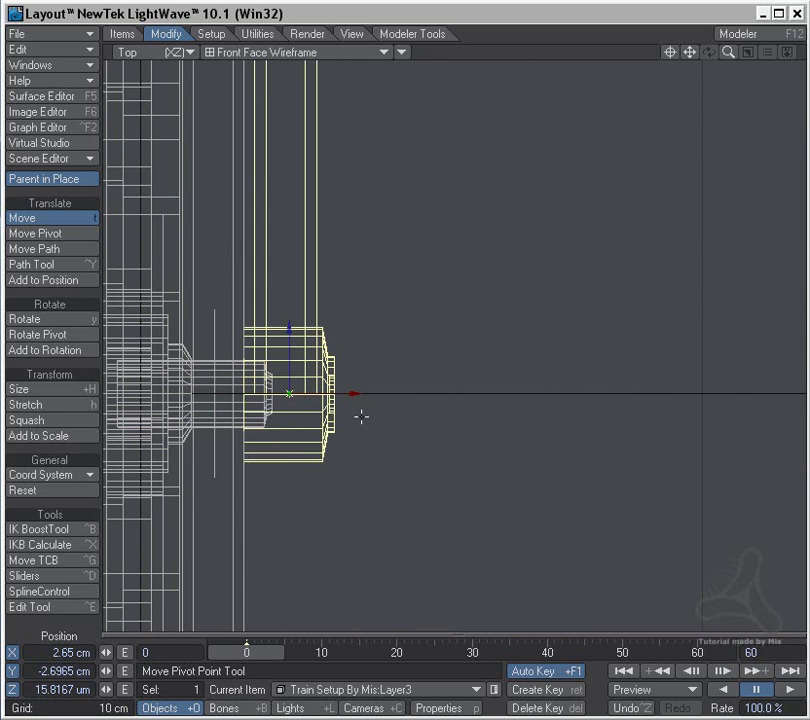
# - Assign the null as the position item in Layer3's motion options and enable World coordinates
pyautogui.press('4')
pyautogui.moveTo(728, 52); pyautogui.dragTo(745, 80)
pyautogui.keyDown('alt'); pyautogui.moveTo(415, 276); pyautogui.dragTo(412, 297); pyautogui.keyUp('alt')
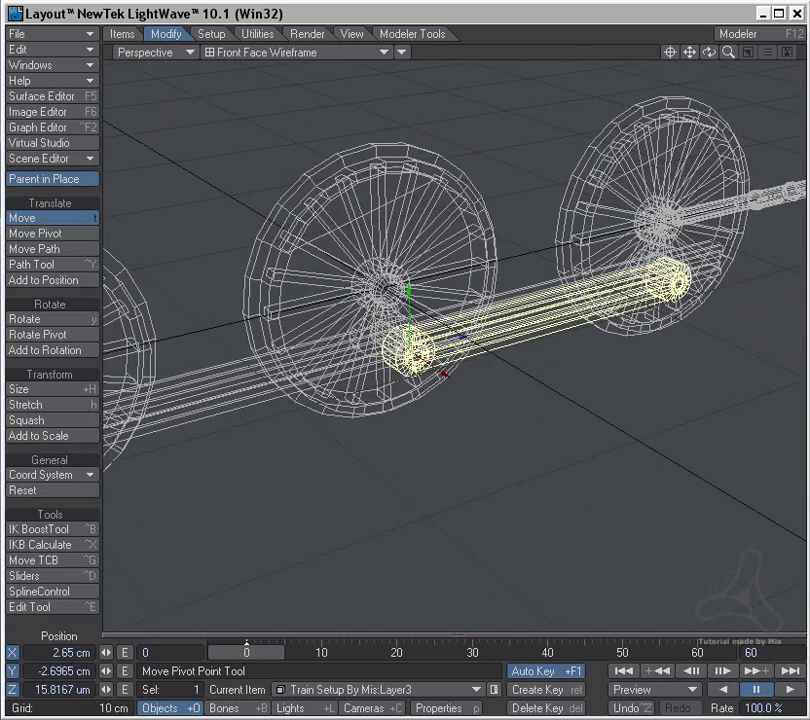
pyautogui.scroll(3, 449, 286)
pyautogui.scroll(-3, 469, 293)
pyautogui.keyDown('alt'); pyautogui.keyDown('shift'); pyautogui.moveTo(379, 260); pyautogui.dragTo(424, 267); pyautogui.keyUp('shift'); pyautogui.keyUp('alt')
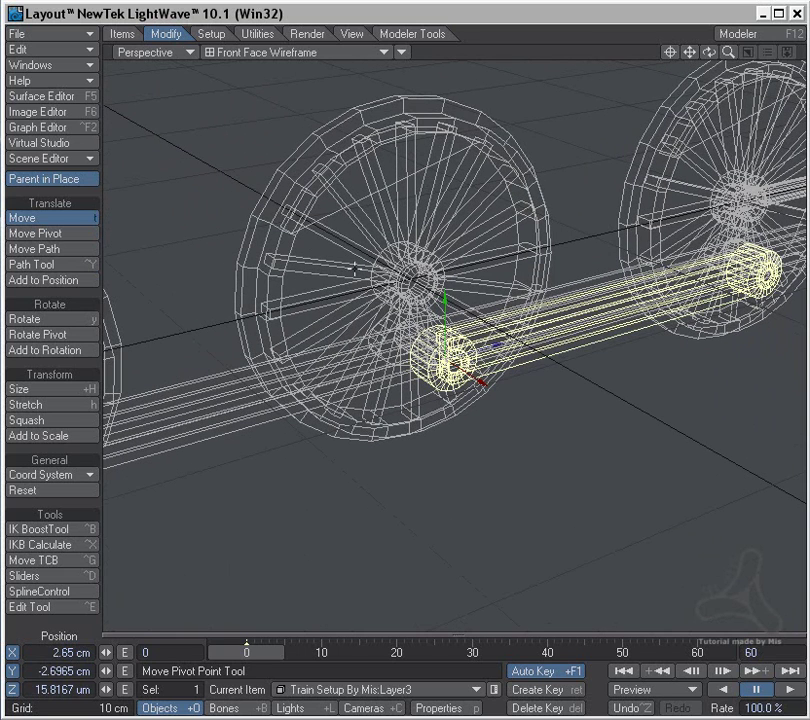
pyautogui.press('m')
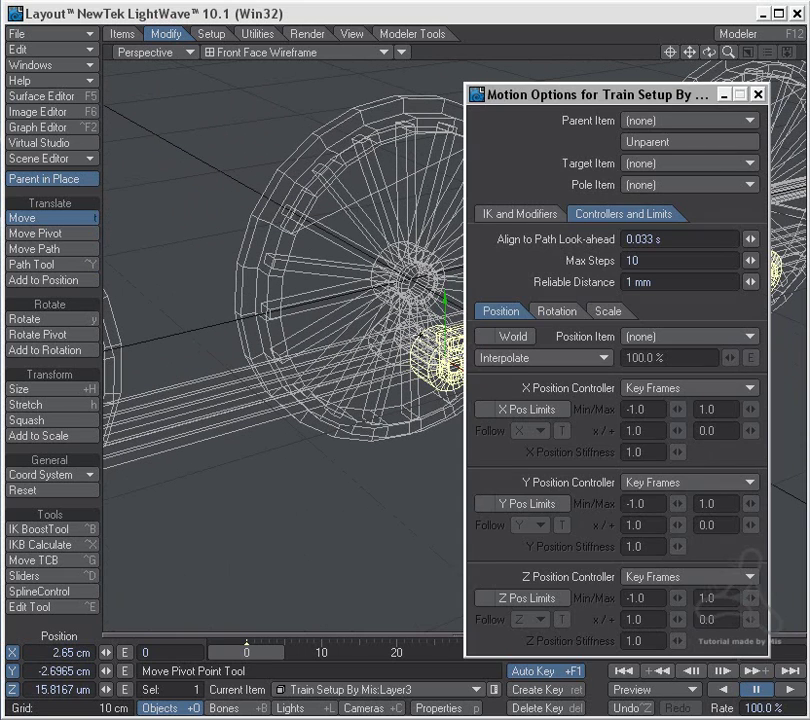
pyautogui.moveTo(555, 96); pyautogui.dragTo(297, 95)
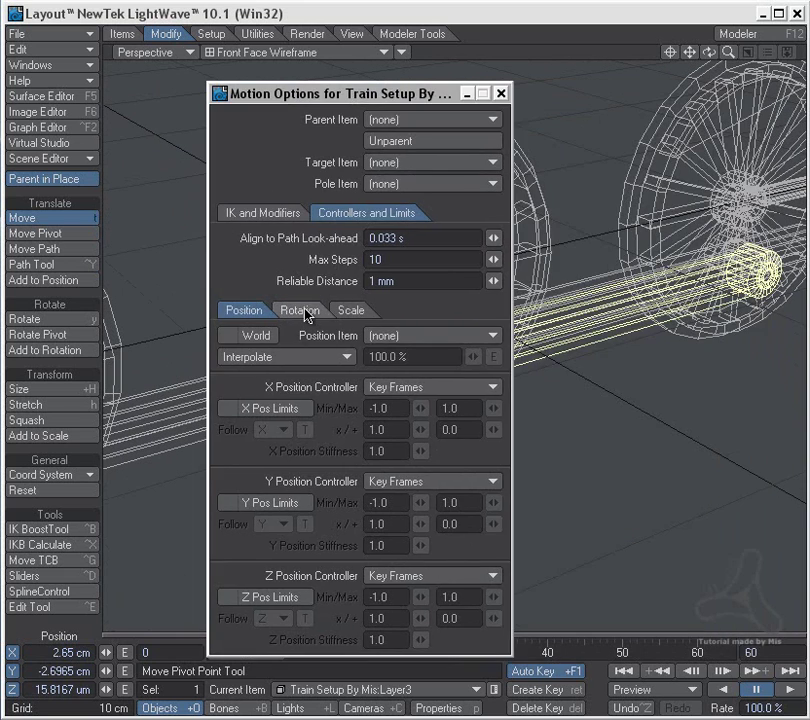
pyautogui.click(386, 338)
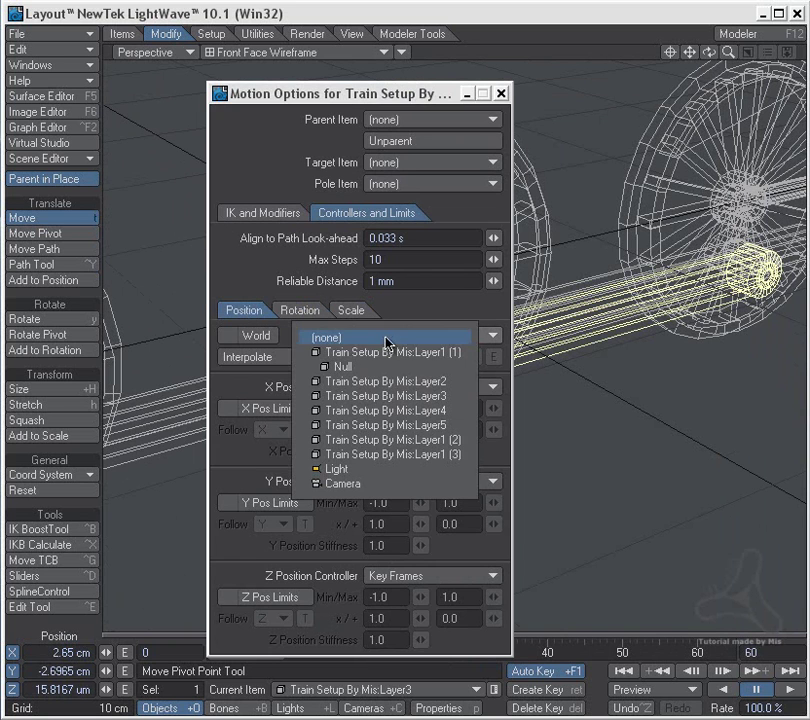
pyautogui.click(400, 368)
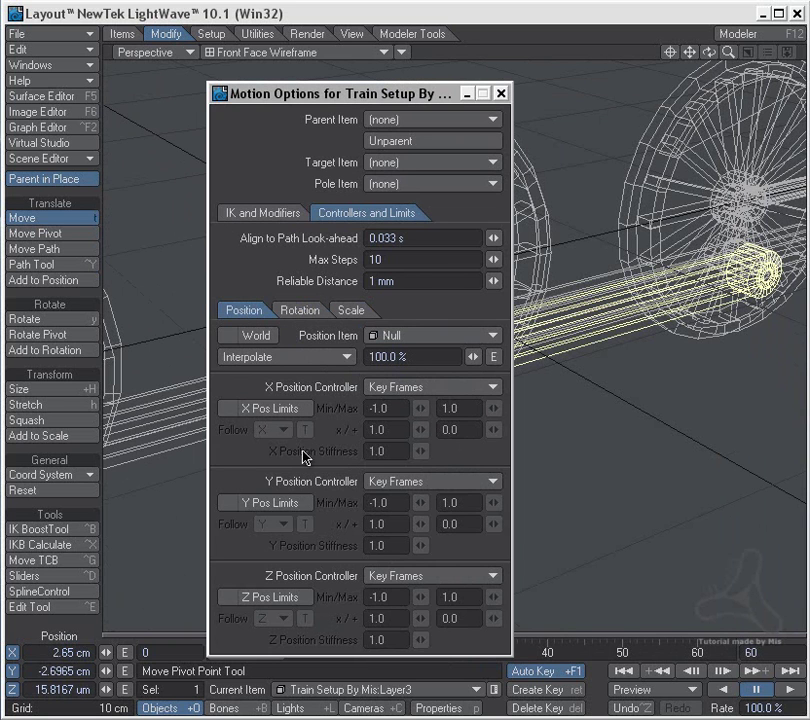
pyautogui.click(233, 336)
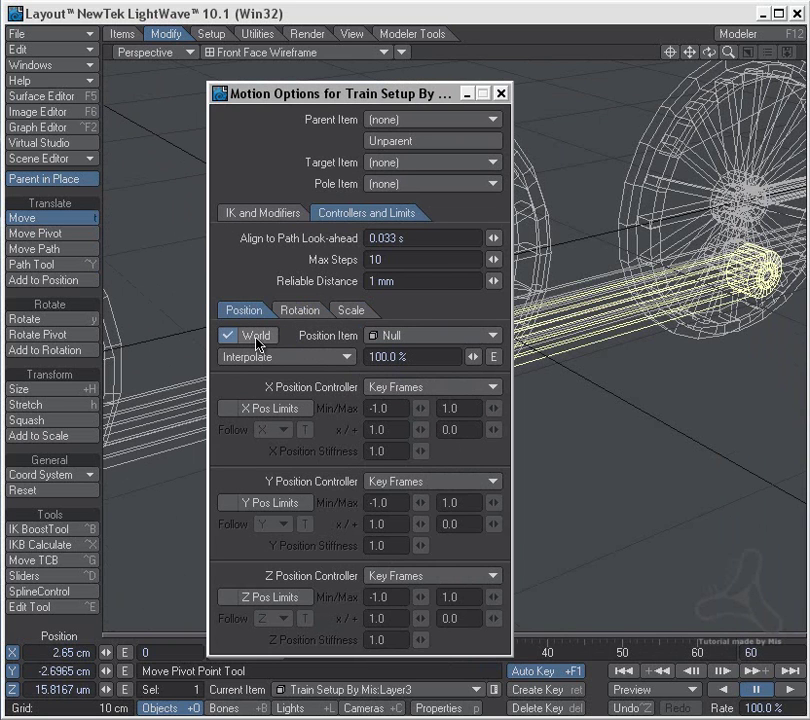
# - Set Layer3's Y and Z position controllers to Same as Item, and scrub the timeline to check
pyautogui.click(410, 484)
pyautogui.click(414, 571)
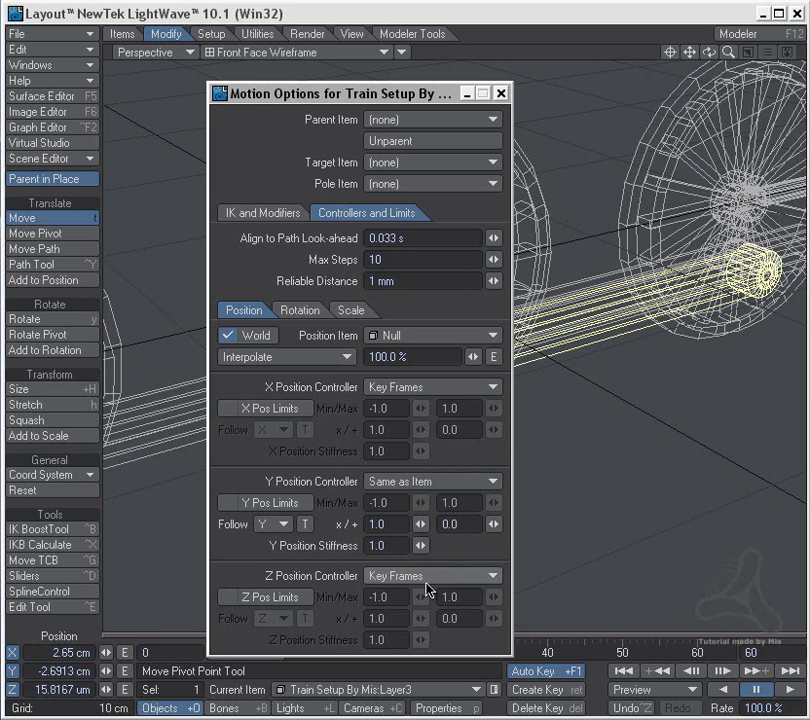
pyautogui.click(428, 588)
pyautogui.click(474, 669)
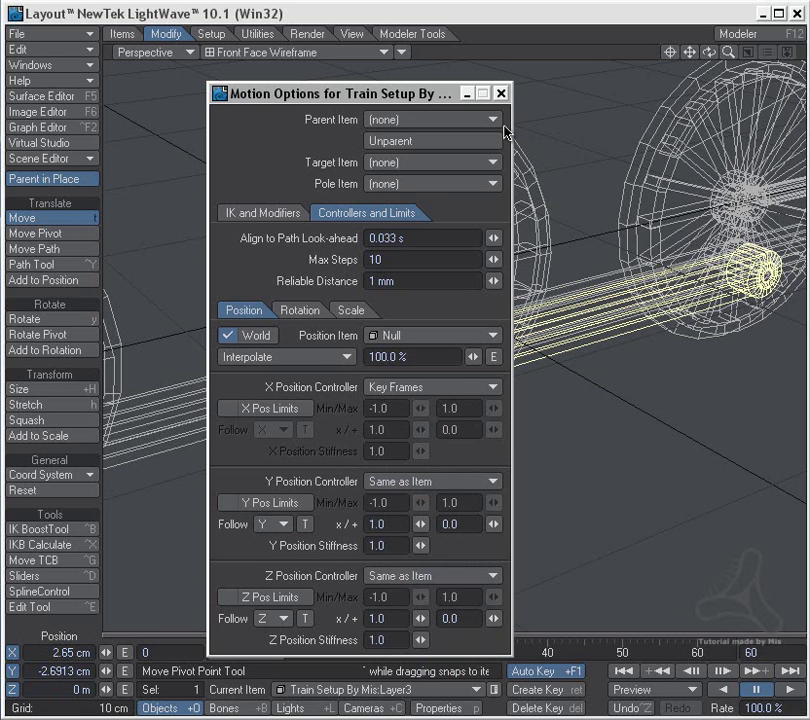
pyautogui.click(501, 93)
pyautogui.moveTo(262, 658); pyautogui.dragTo(246, 653)
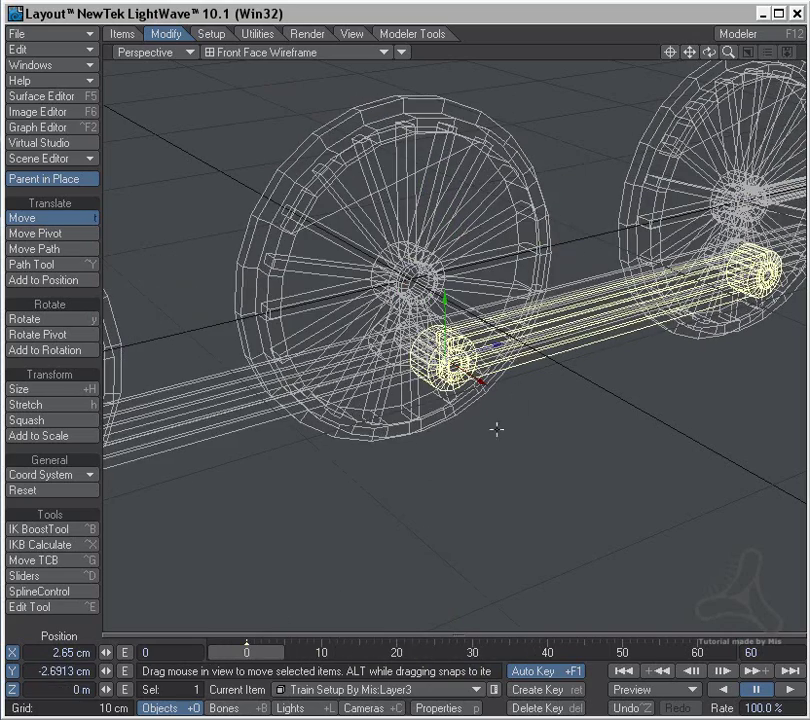
pyautogui.press('m')
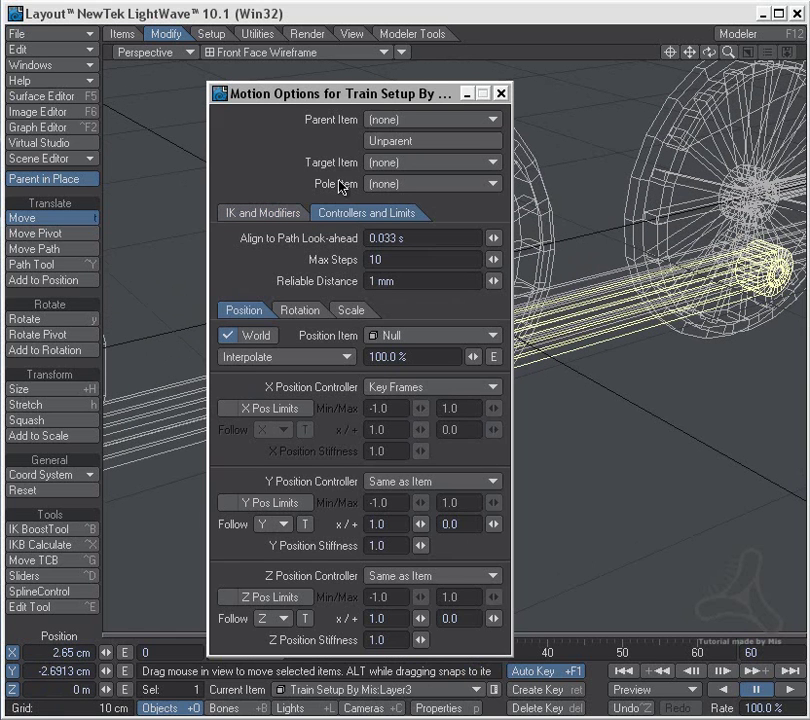
pyautogui.moveTo(428, 96); pyautogui.dragTo(349, 97)
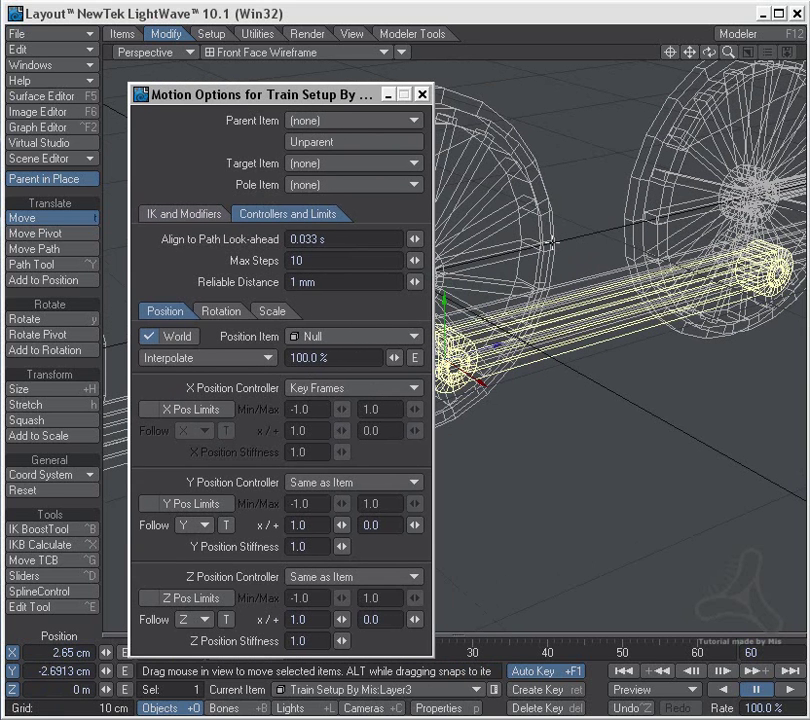
pyautogui.press('1')
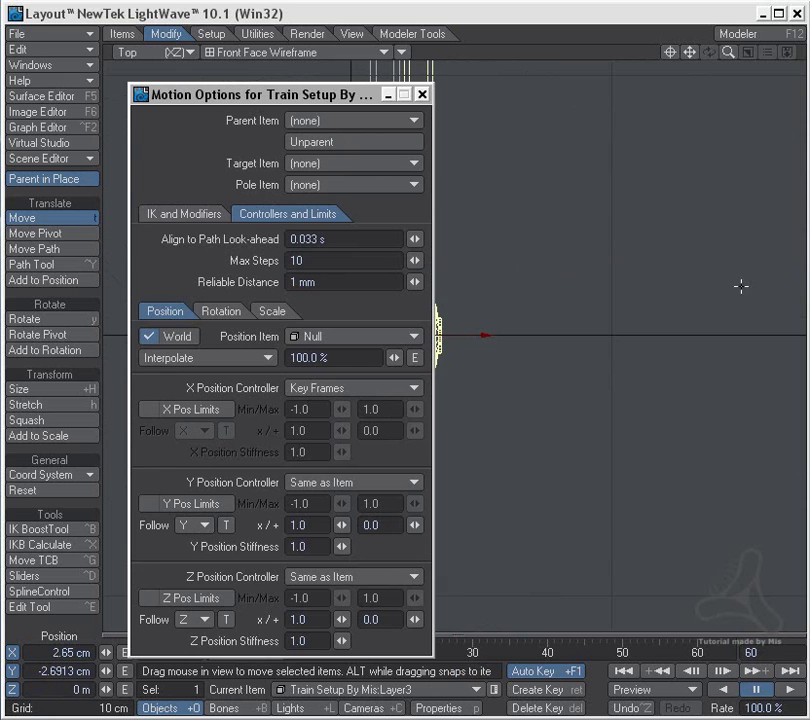
pyautogui.click(421, 94)
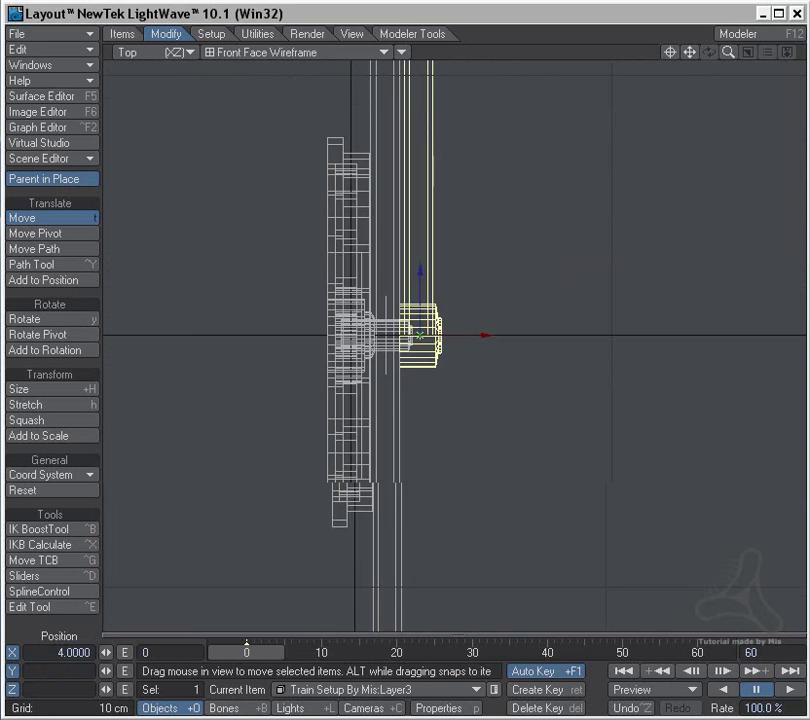
# - Move the piston rod, Layer4, outward along X to about 2.52 cm, in line with the connecting rod
pyautogui.keyDown('alt'); pyautogui.moveTo(504, 175); pyautogui.dragTo(470, 408); pyautogui.keyUp('alt')
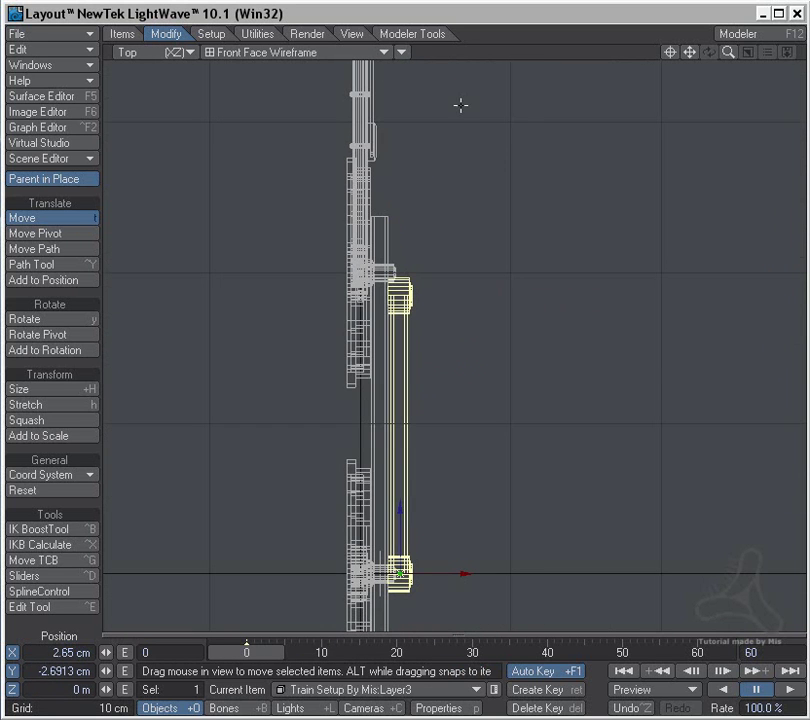
pyautogui.click(355, 124)
pyautogui.moveTo(414, 273); pyautogui.dragTo(452, 273)
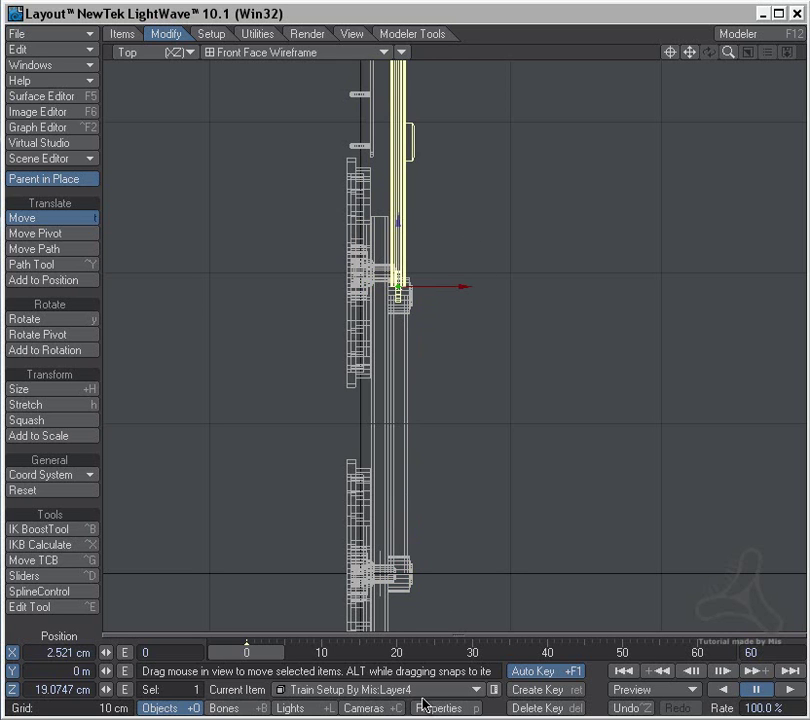
# - Set Layer4 as the target item of connecting rod Layer3, and scrub the timeline in perspective to check
pyautogui.click(402, 450)
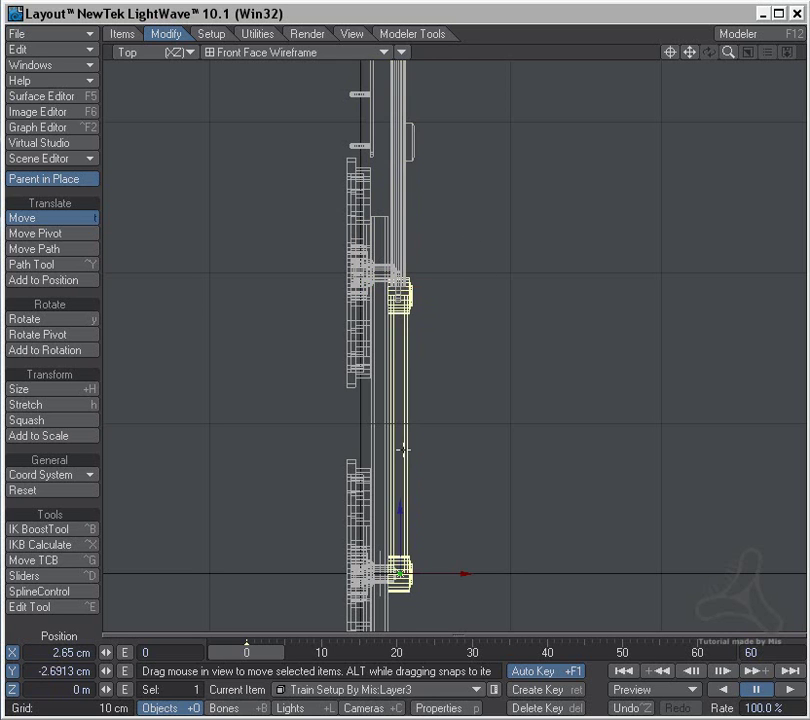
pyautogui.press('m')
pyautogui.moveTo(318, 99); pyautogui.dragTo(313, 99)
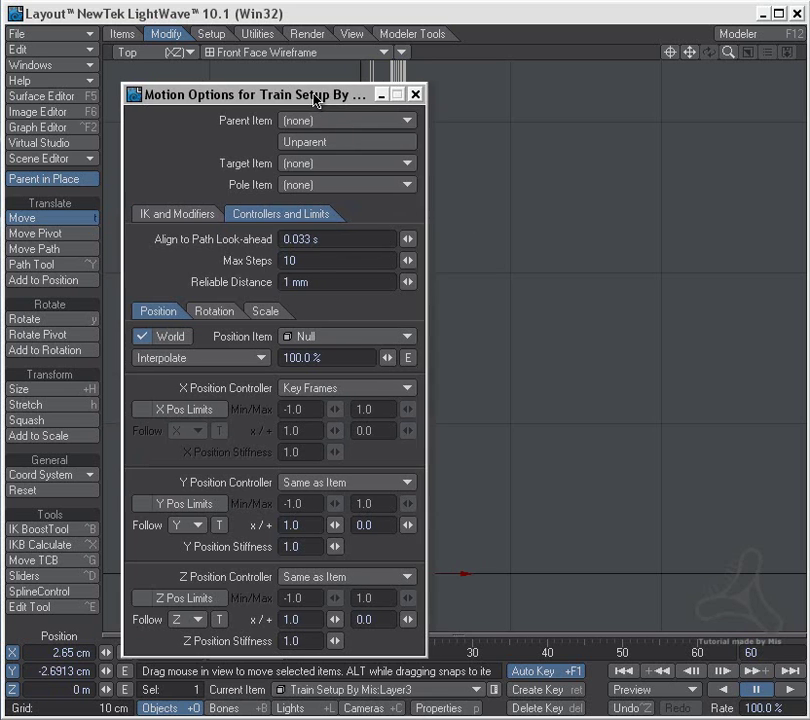
pyautogui.click(309, 166)
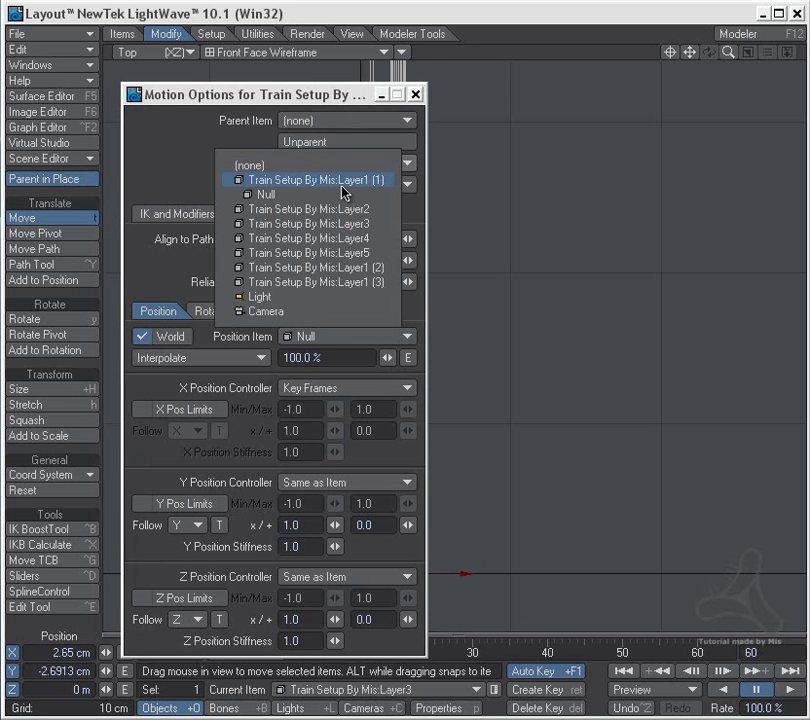
pyautogui.click(380, 239)
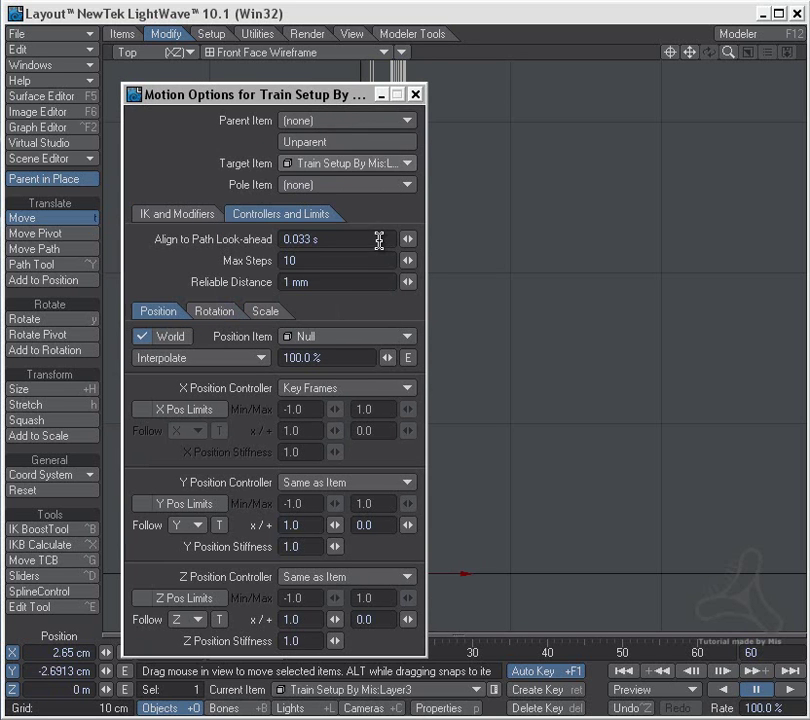
pyautogui.click(415, 94)
pyautogui.press('4')
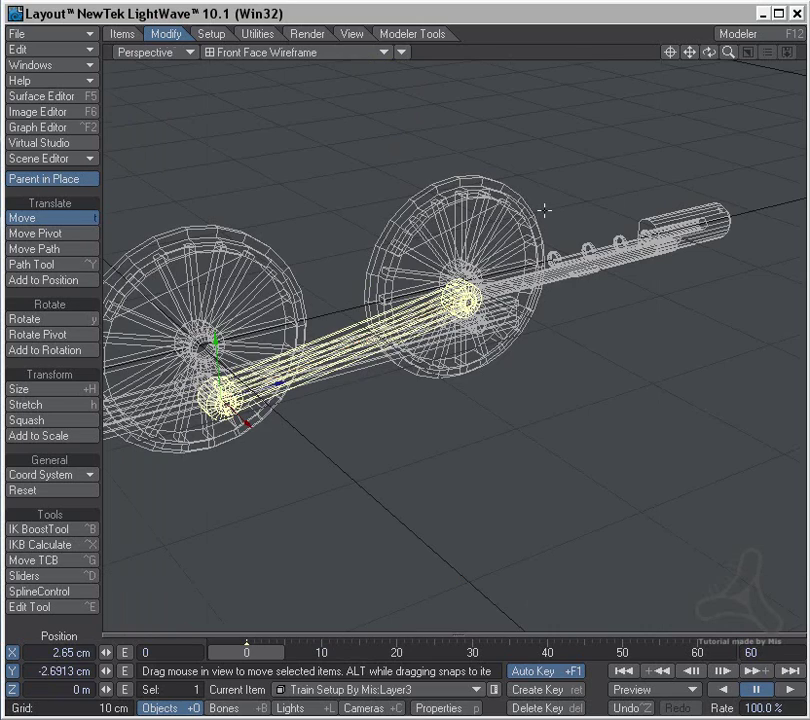
pyautogui.keyDown('ctrl'); pyautogui.keyDown('alt'); pyautogui.moveTo(538, 310); pyautogui.dragTo(550, 292); pyautogui.keyUp('alt'); pyautogui.keyUp('ctrl')
pyautogui.moveTo(245, 654); pyautogui.dragTo(419, 654)
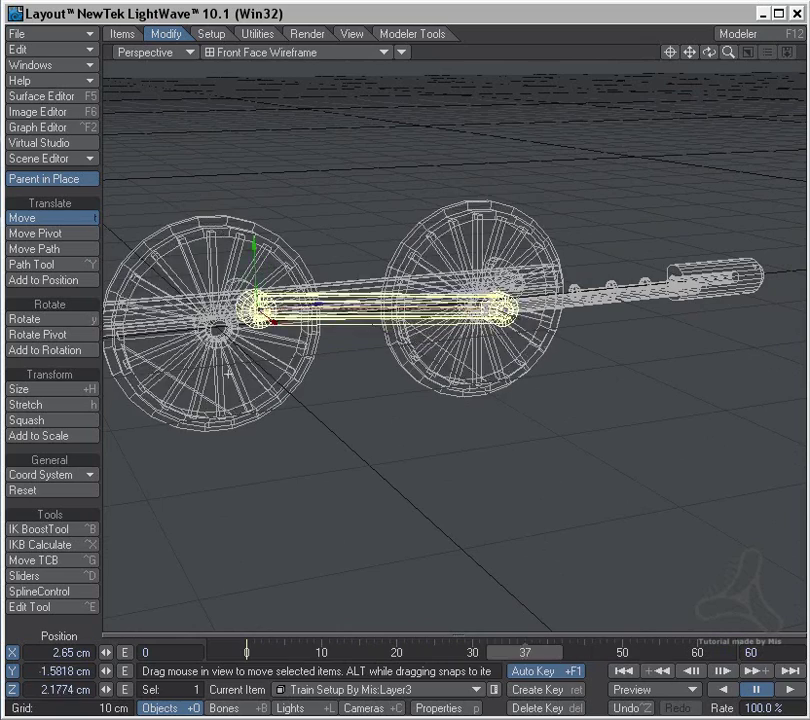
# - Move Layer4 along Z in the side view to about 18.31 cm, centering its end on the connecting rod's far pin
pyautogui.press('3')
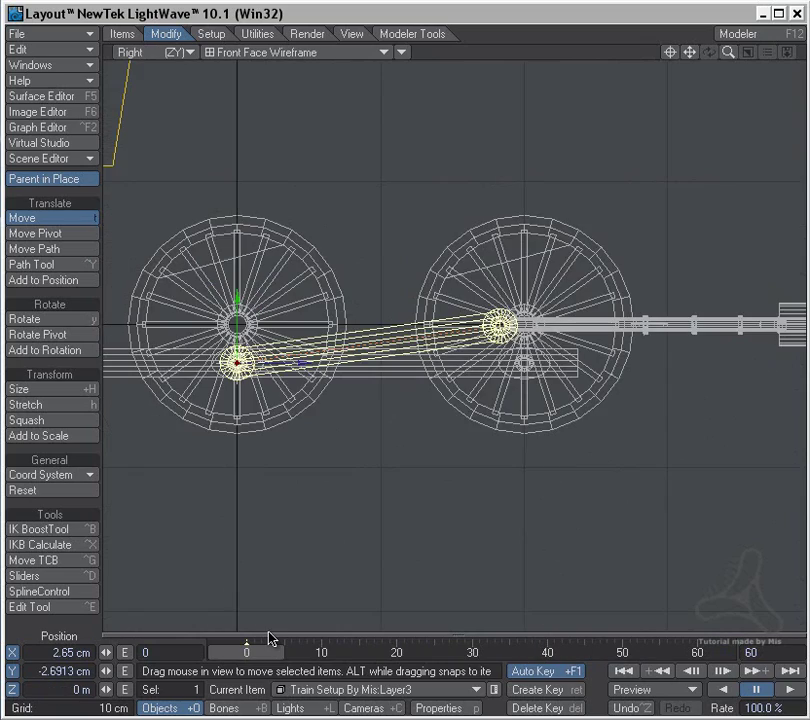
pyautogui.keyDown('ctrl'); pyautogui.keyDown('alt'); pyautogui.moveTo(565, 301); pyautogui.dragTo(497, 364); pyautogui.keyUp('alt'); pyautogui.keyUp('ctrl')
pyautogui.scroll(2, 496, 365)
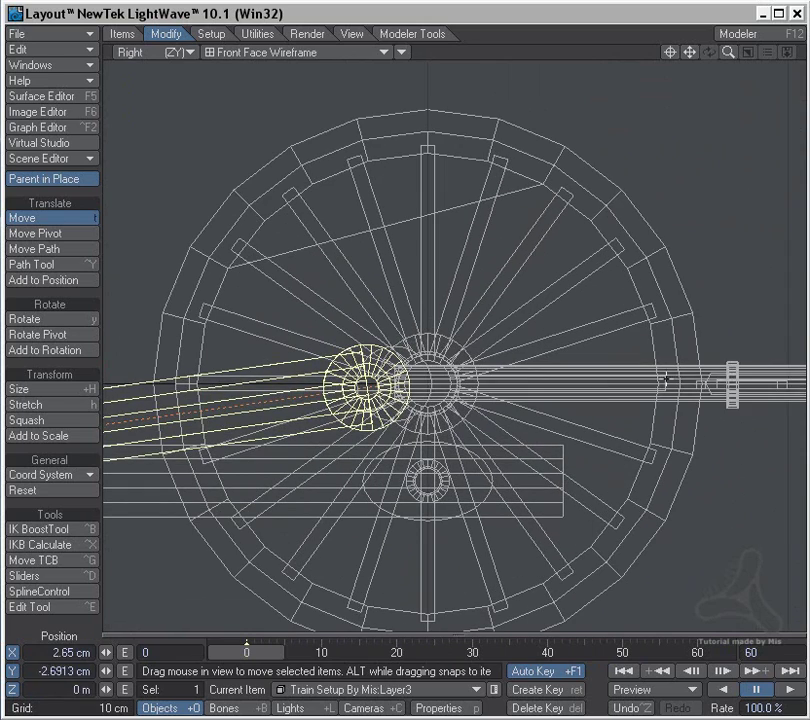
pyautogui.click(660, 380)
pyautogui.scroll(2, 624, 374)
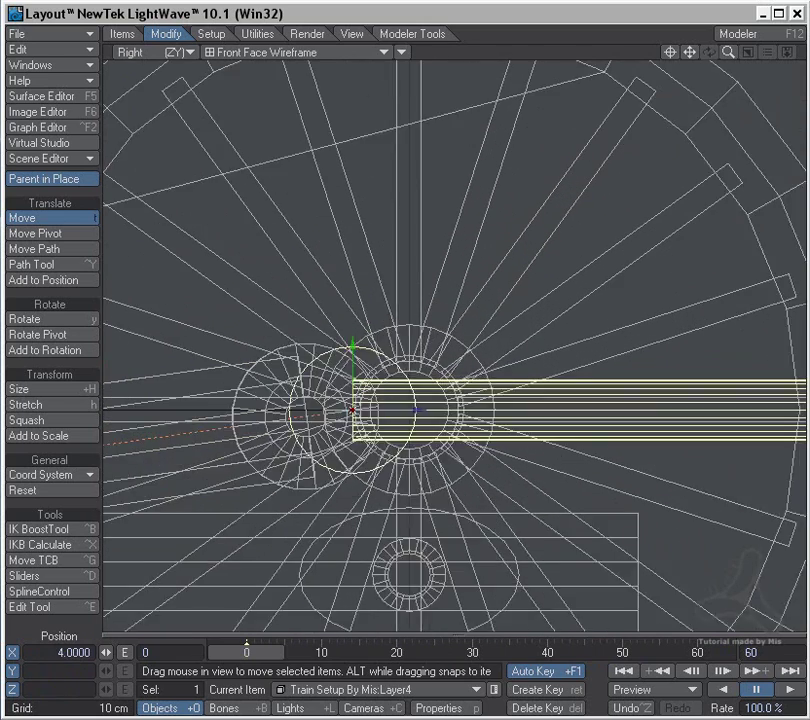
pyautogui.scroll(2, 366, 420)
pyautogui.moveTo(386, 431); pyautogui.dragTo(321, 431)
pyautogui.scroll(-3, 674, 560)
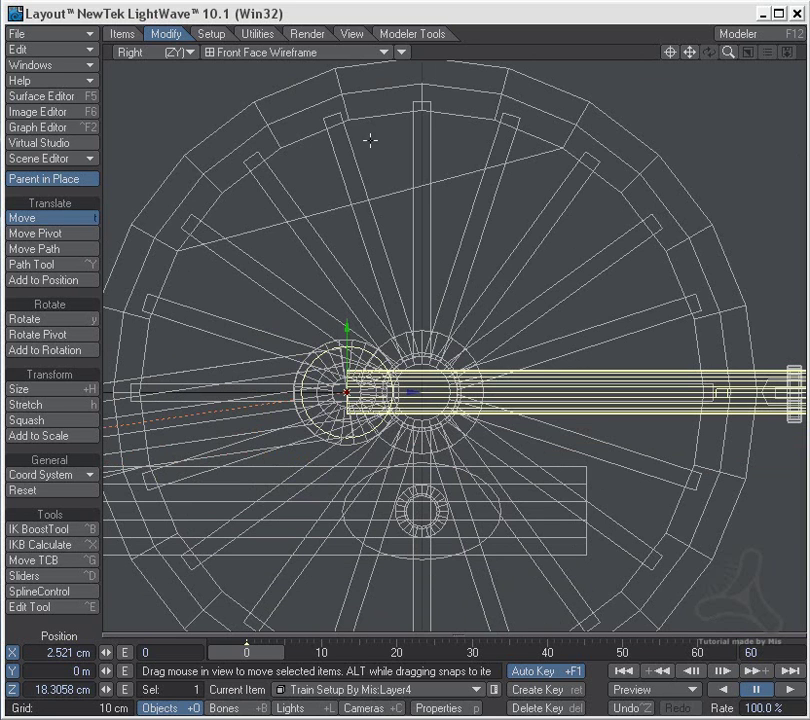
# - Set the piston rod Layer4's Position Item to Null, with World enabled and the mode set to Compensate
pyautogui.press('m')
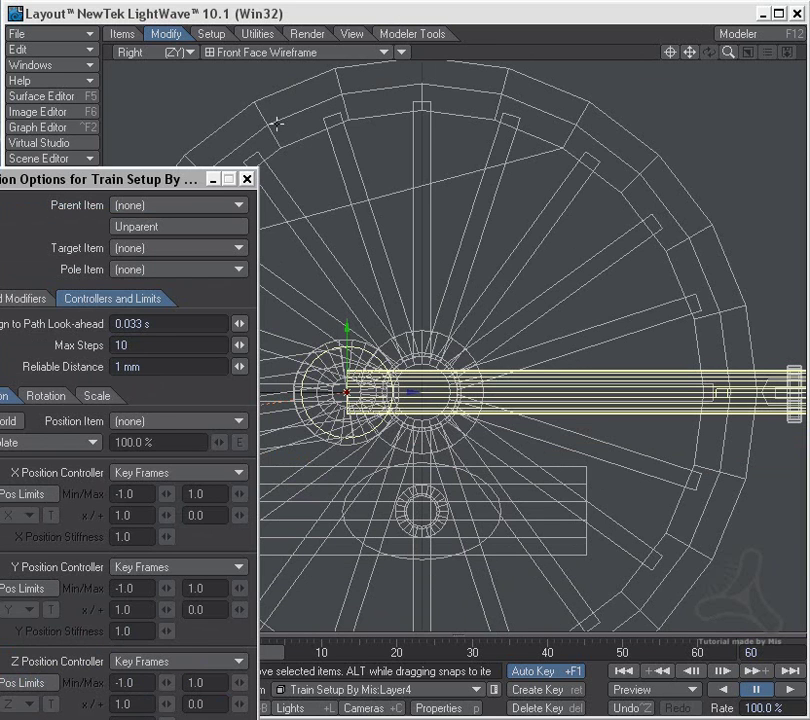
pyautogui.moveTo(177, 187); pyautogui.dragTo(240, 122)
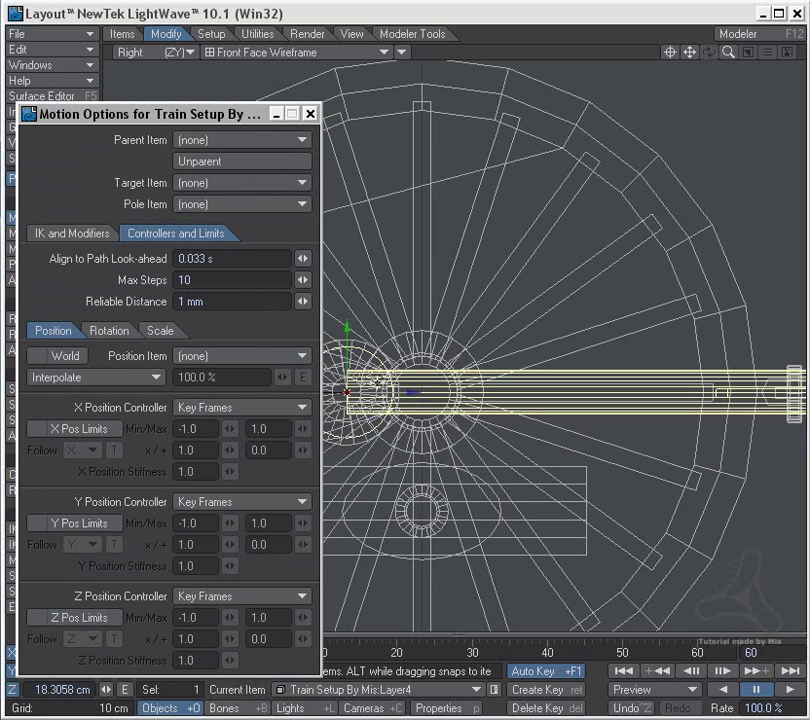
pyautogui.click(230, 360)
pyautogui.click(232, 385)
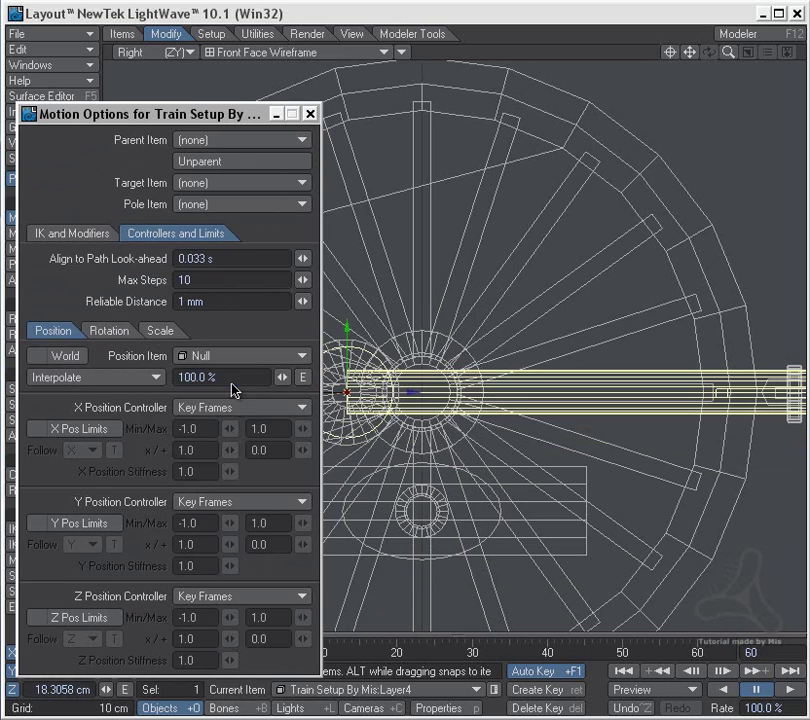
pyautogui.click(66, 357)
pyautogui.click(127, 379)
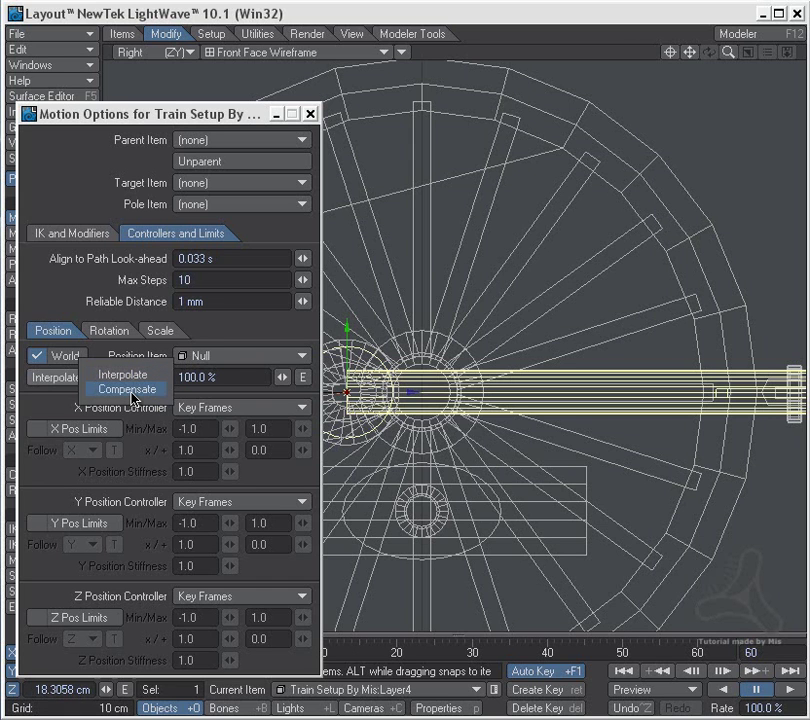
pyautogui.click(131, 390)
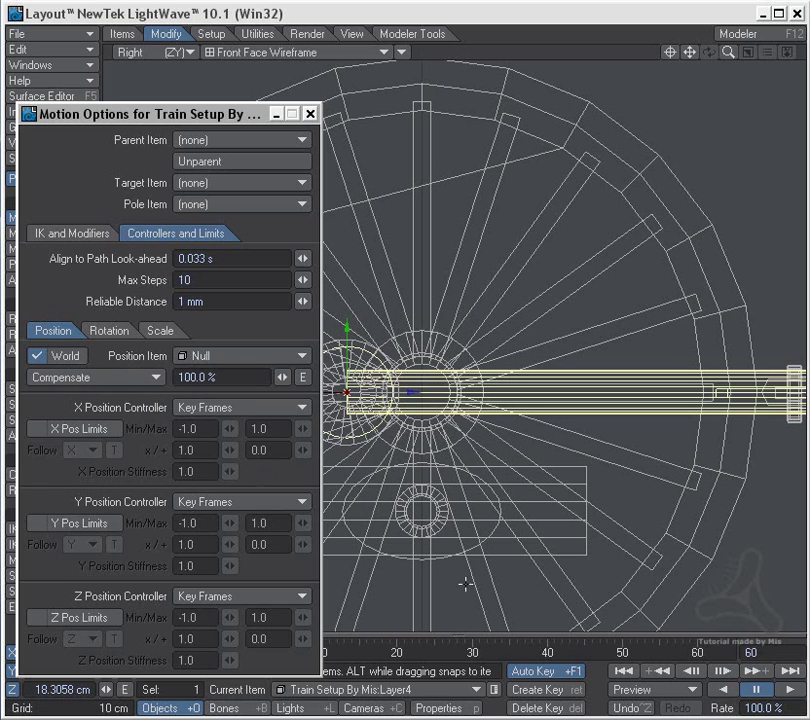
# - Set Layer4's Z position controller to Same as Item, and scrub the timeline to check the piston rod's motion
pyautogui.click(253, 601)
pyautogui.click(248, 685)
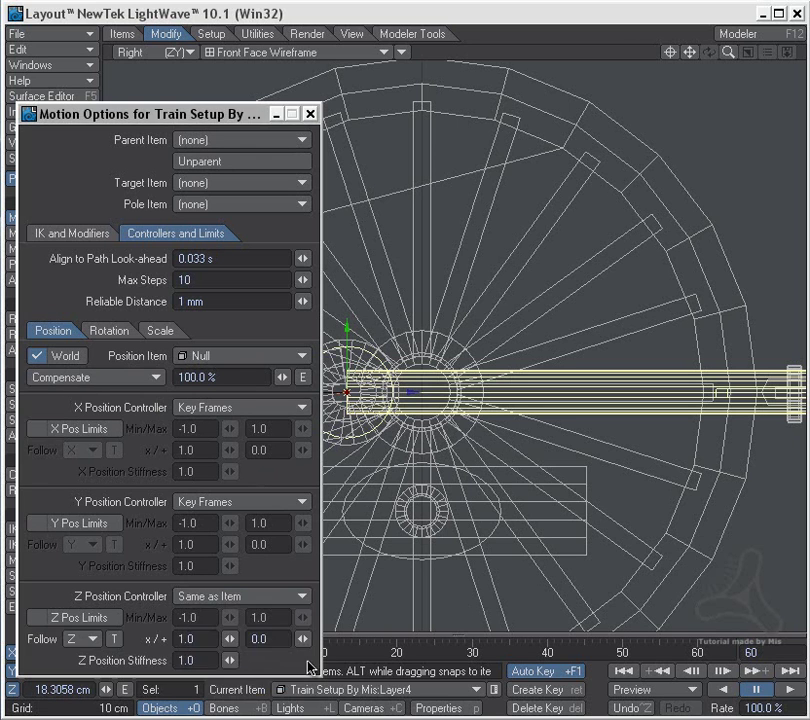
pyautogui.moveTo(248, 118); pyautogui.dragTo(38, 115)
pyautogui.moveTo(247, 655)
pyautogui.mouseDown()
pyautogui.moveTo(524, 653)
pyautogui.moveTo(247, 653)
pyautogui.mouseUp()
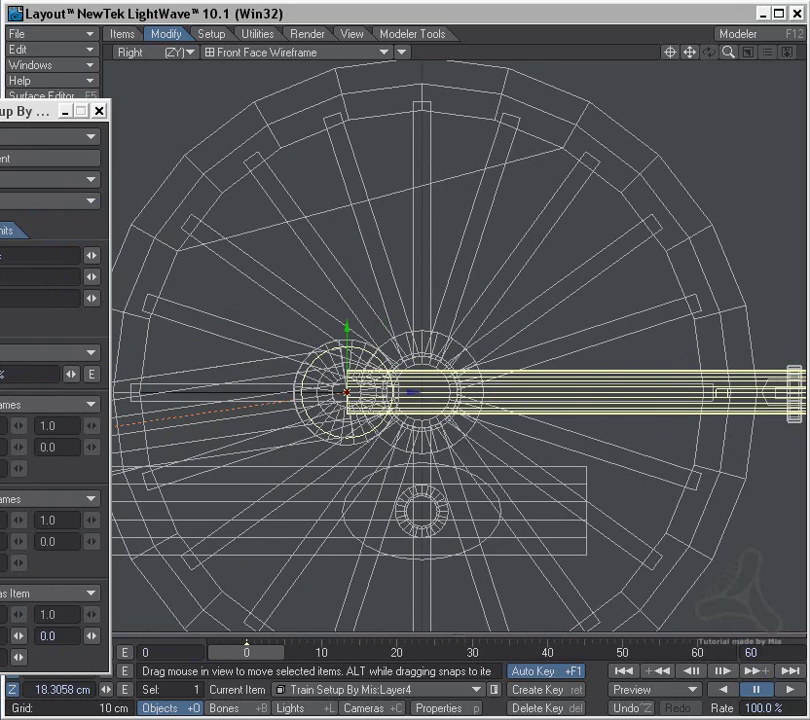
pyautogui.click(54, 373)
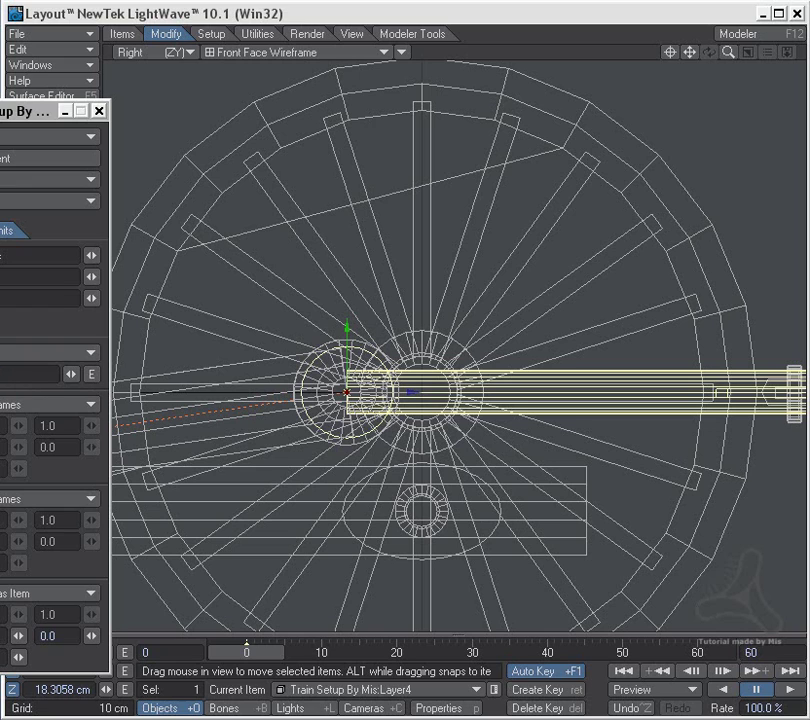
pyautogui.moveTo(251, 655)
pyautogui.mouseDown()
pyautogui.moveTo(697, 653)
pyautogui.moveTo(247, 653)
pyautogui.mouseUp()
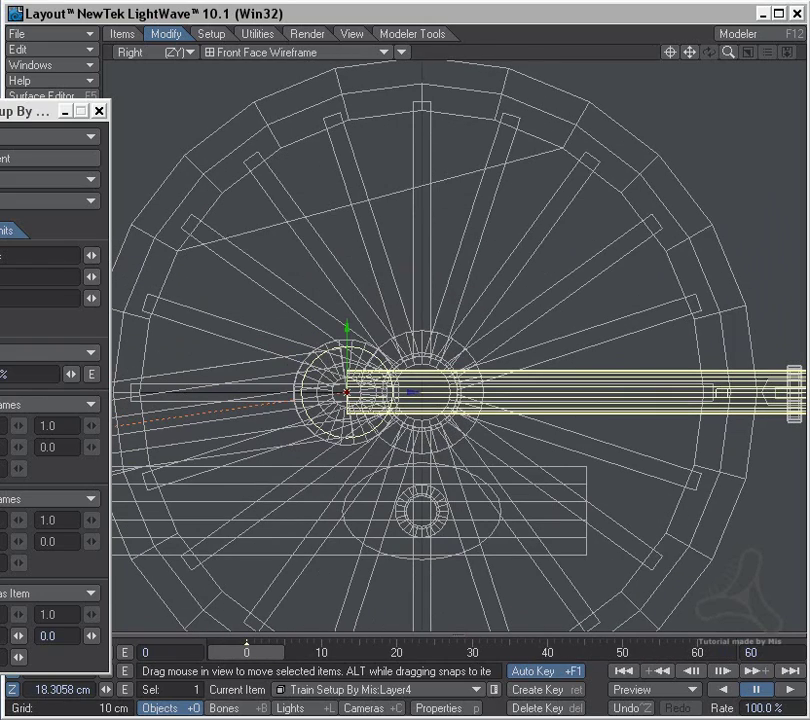
pyautogui.click(101, 112)
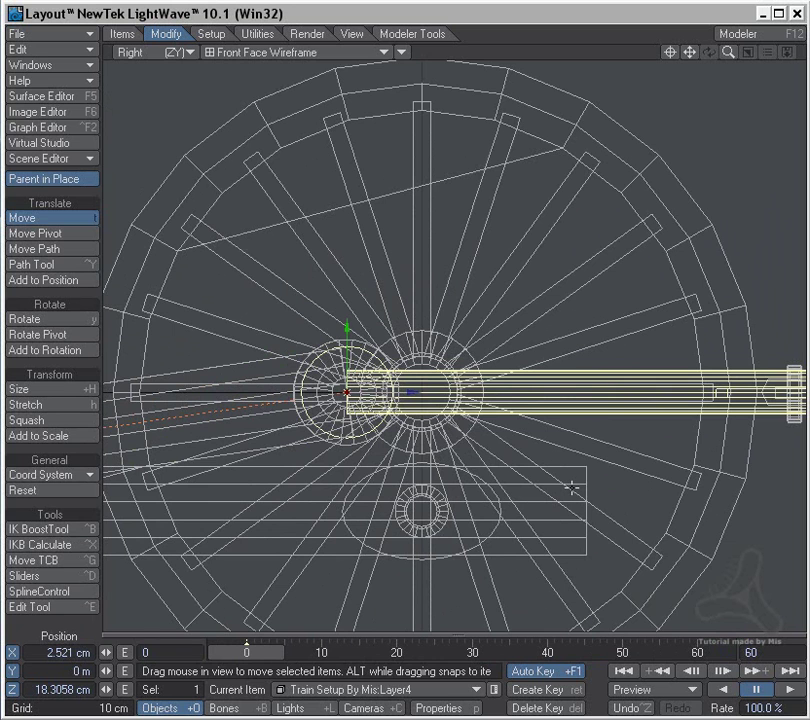
# - Display the assembly in perspective as Textured Shaded Solid
pyautogui.press('4')
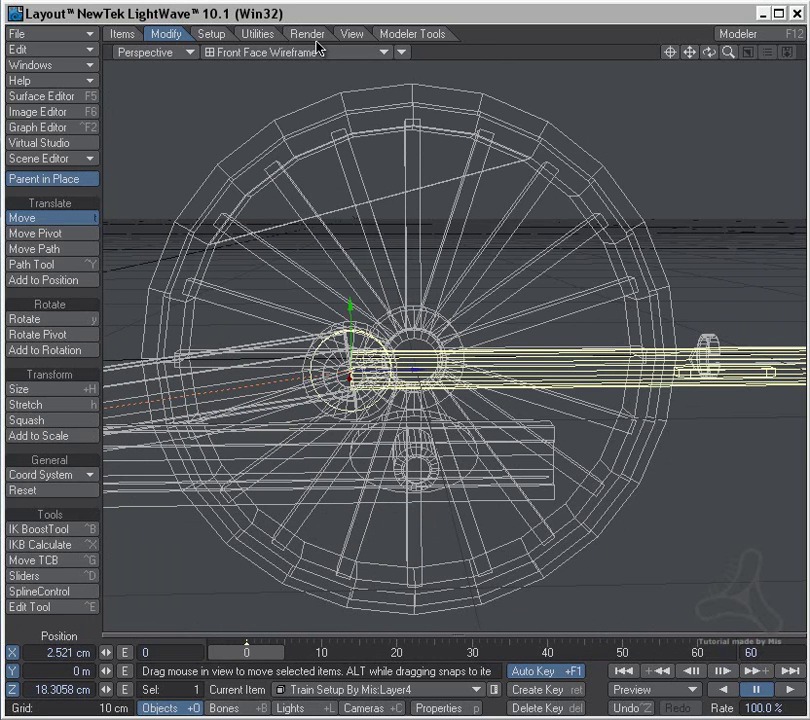
pyautogui.click(290, 52)
pyautogui.click(306, 79)
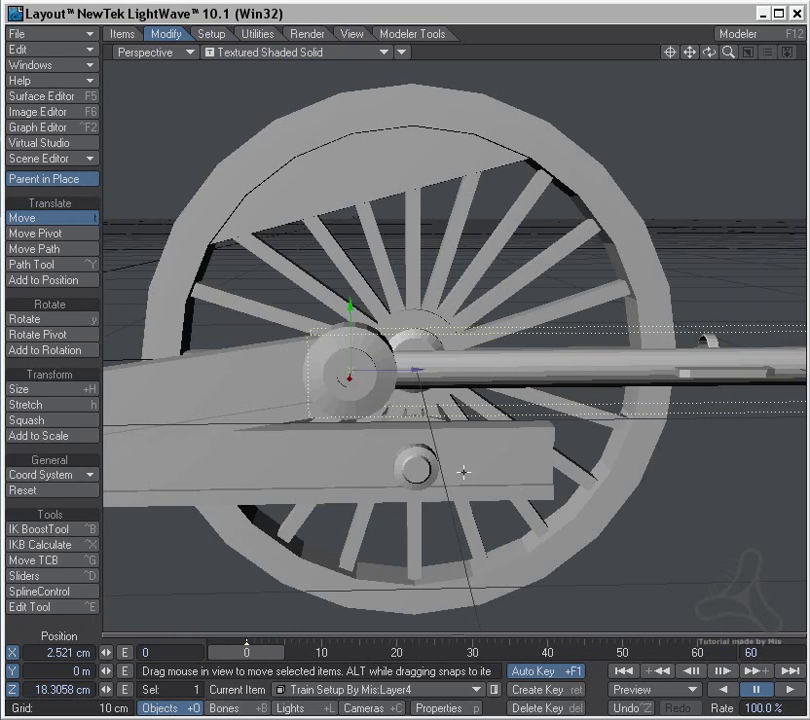
pyautogui.keyDown('alt'); pyautogui.moveTo(378, 357); pyautogui.dragTo(302, 414); pyautogui.keyUp('alt')
# - Move the cylinder, Layer5, in the top view to about 2.53 cm on X and 38.72 cm on Z, in line with the piston rod
pyautogui.press('2')
pyautogui.scroll(-4, 323, 196)
pyautogui.click(312, 119)
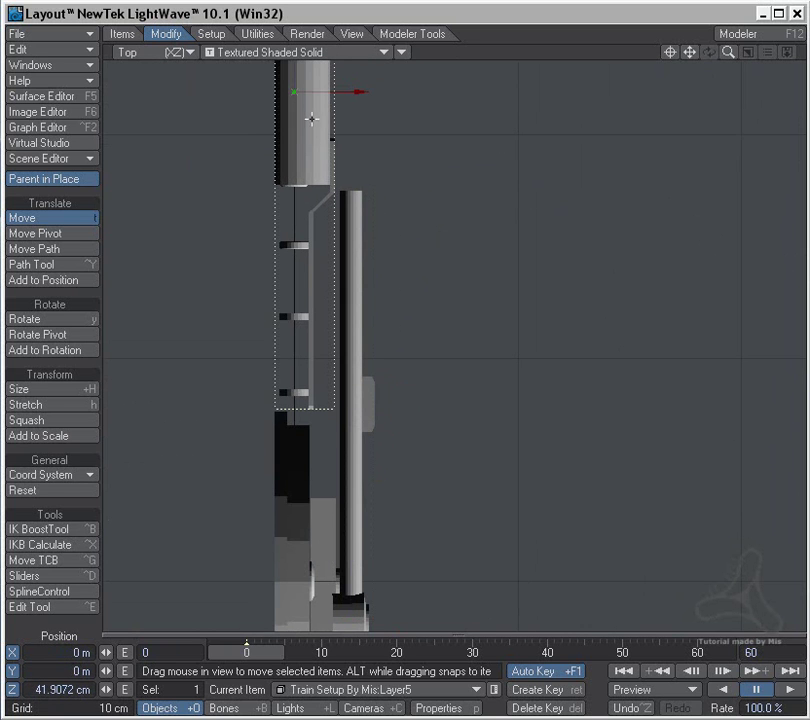
pyautogui.moveTo(358, 92); pyautogui.dragTo(416, 92)
pyautogui.moveTo(369, 118); pyautogui.dragTo(367, 118)
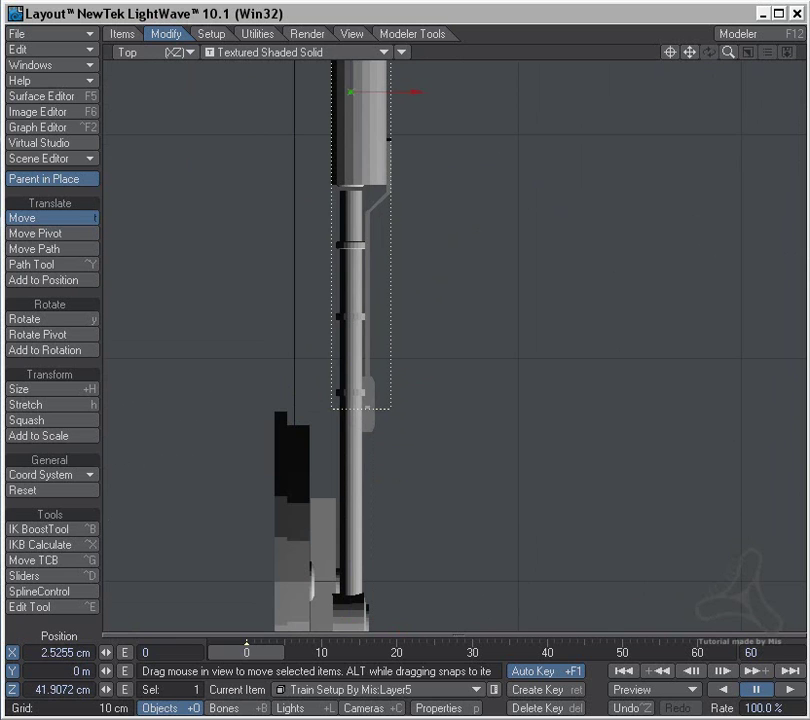
pyautogui.moveTo(352, 75); pyautogui.dragTo(354, 116)
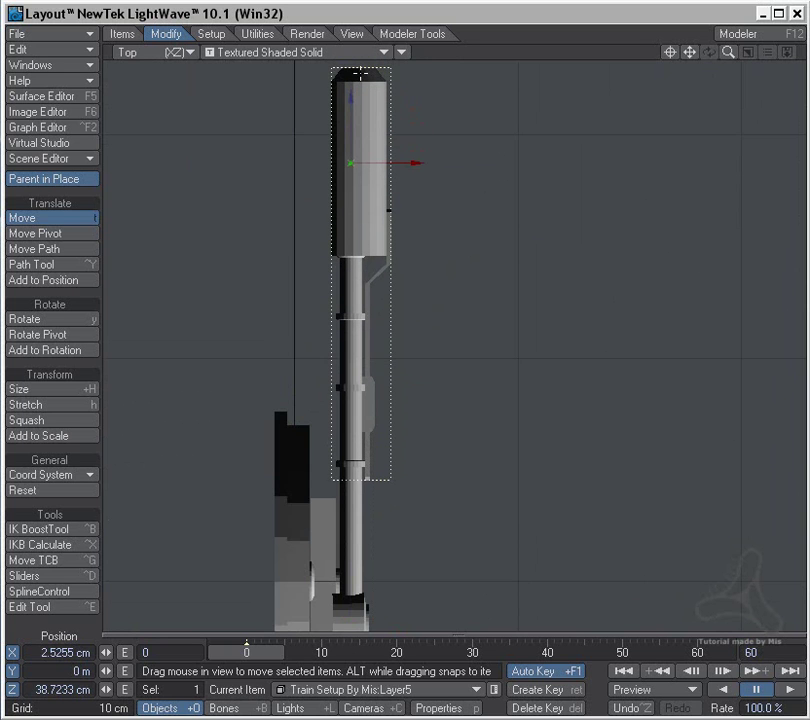
# - Adjust cylinder Layer5 along Z to about 36.86 cm, checking its fit around the moving piston rod
pyautogui.press('3')
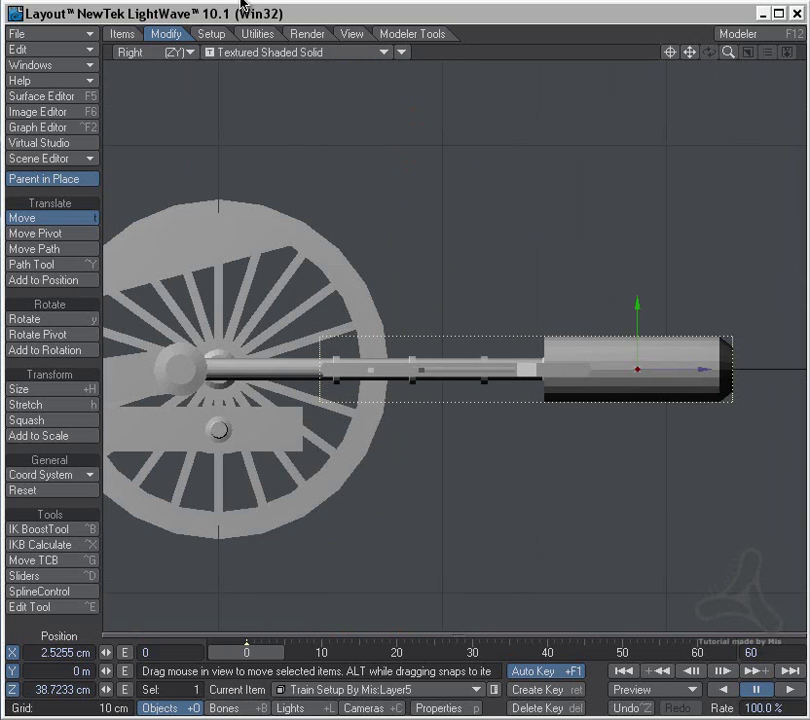
pyautogui.keyDown('ctrl'); pyautogui.keyDown('alt'); pyautogui.moveTo(218, 254); pyautogui.dragTo(290, 254); pyautogui.keyUp('alt'); pyautogui.keyUp('ctrl')
pyautogui.keyDown('alt'); pyautogui.moveTo(249, 327); pyautogui.dragTo(443, 304); pyautogui.keyUp('alt')
pyautogui.press('4')
pyautogui.keyDown('alt'); pyautogui.moveTo(315, 544); pyautogui.dragTo(215, 490); pyautogui.keyUp('alt')
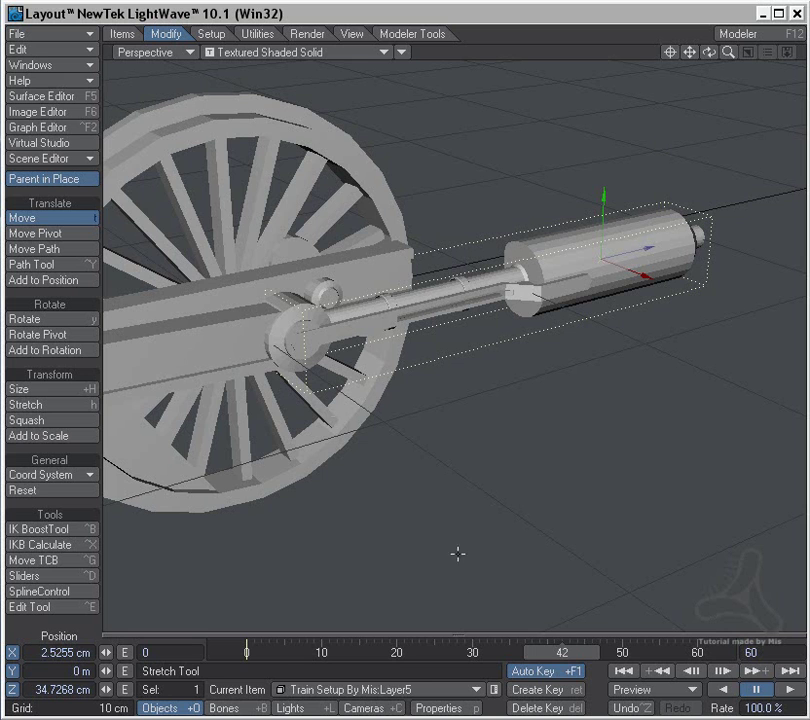
pyautogui.moveTo(560, 652); pyautogui.dragTo(247, 652)
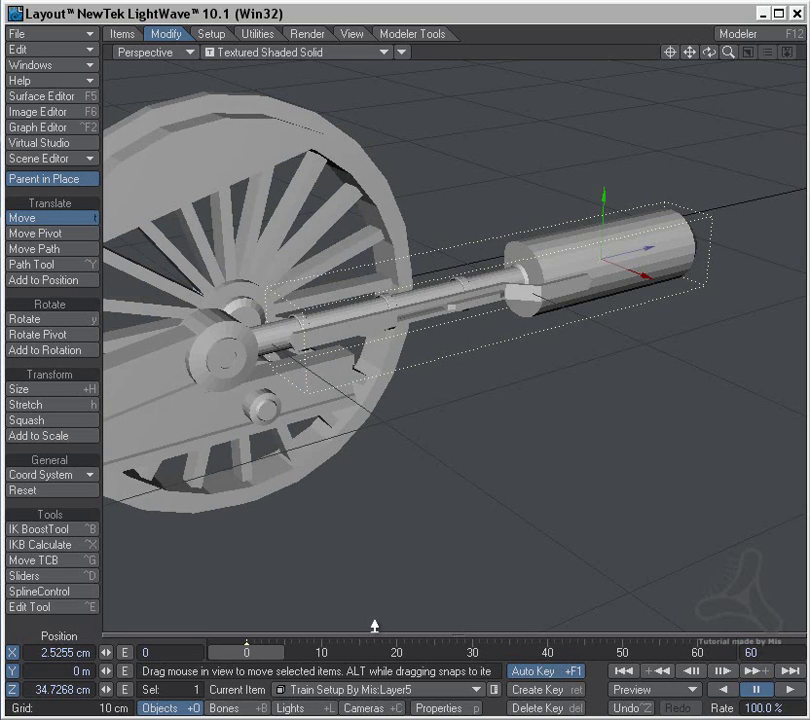
pyautogui.moveTo(648, 249); pyautogui.dragTo(690, 239)
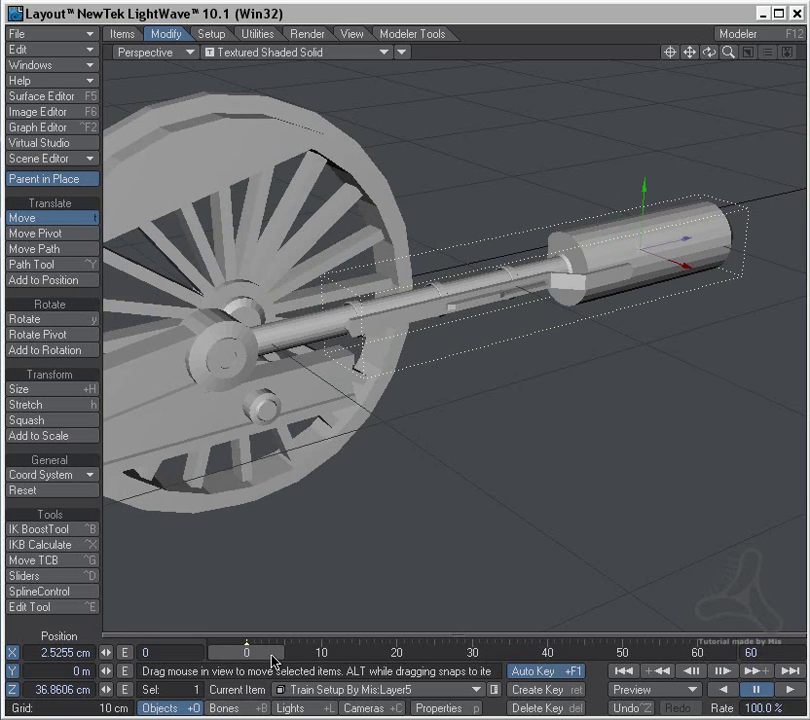
# - Scrub the timeline and check the motion of the whole wheel and rod assembly in perspective
pyautogui.moveTo(247, 652)
pyautogui.mouseDown()
pyautogui.moveTo(636, 652)
pyautogui.moveTo(247, 652)
pyautogui.mouseUp()
pyautogui.keyDown('alt'); pyautogui.moveTo(400, 272); pyautogui.dragTo(270, 285); pyautogui.keyUp('alt')
pyautogui.keyDown('alt'); pyautogui.keyDown('shift'); pyautogui.moveTo(200, 440); pyautogui.dragTo(358, 445); pyautogui.keyUp('shift'); pyautogui.keyUp('alt')
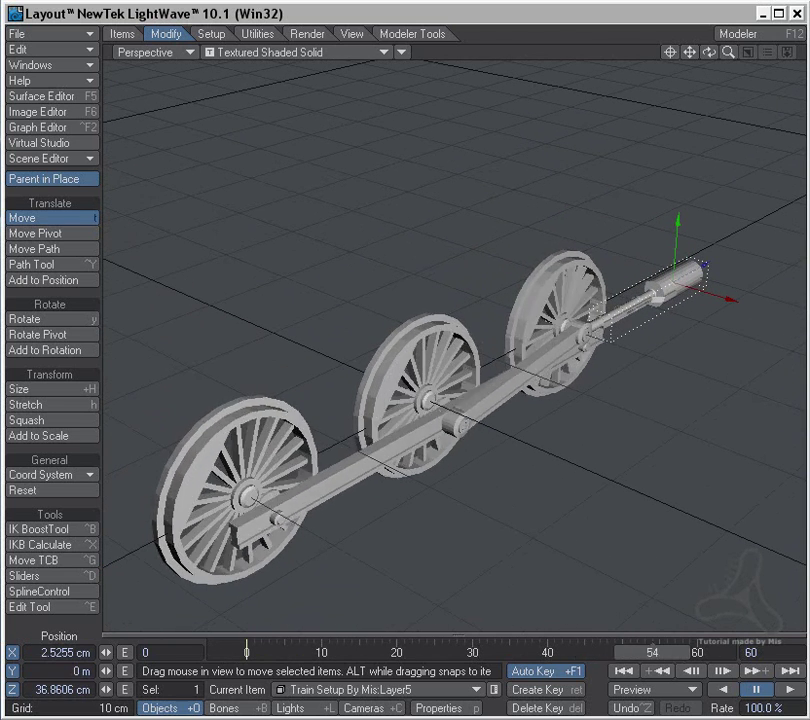
pyautogui.keyDown('ctrl'); pyautogui.keyDown('alt'); pyautogui.moveTo(386, 535); pyautogui.dragTo(433, 473); pyautogui.keyUp('alt'); pyautogui.keyUp('ctrl')
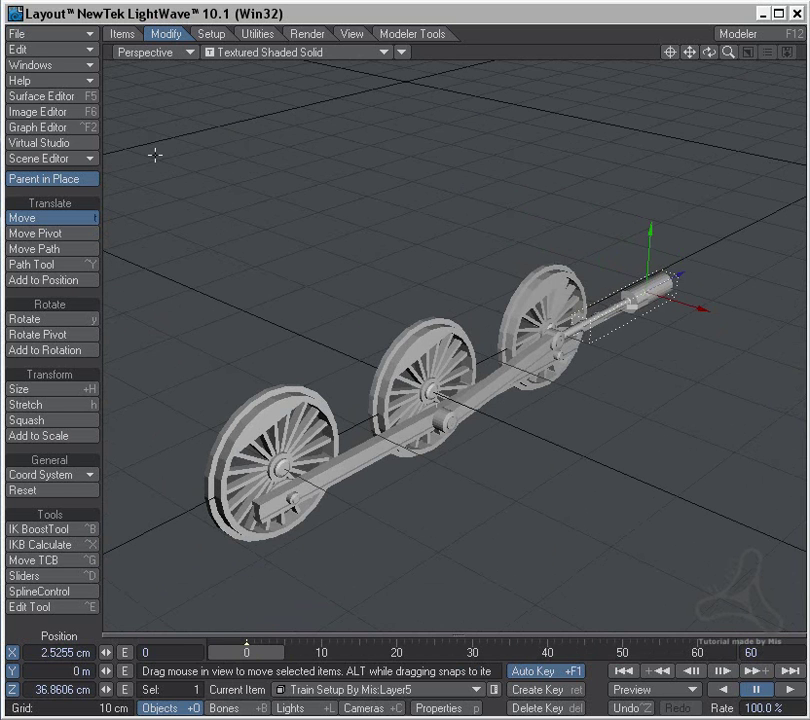
pyautogui.keyDown('alt'); pyautogui.moveTo(461, 412); pyautogui.dragTo(430, 394); pyautogui.keyUp('alt')
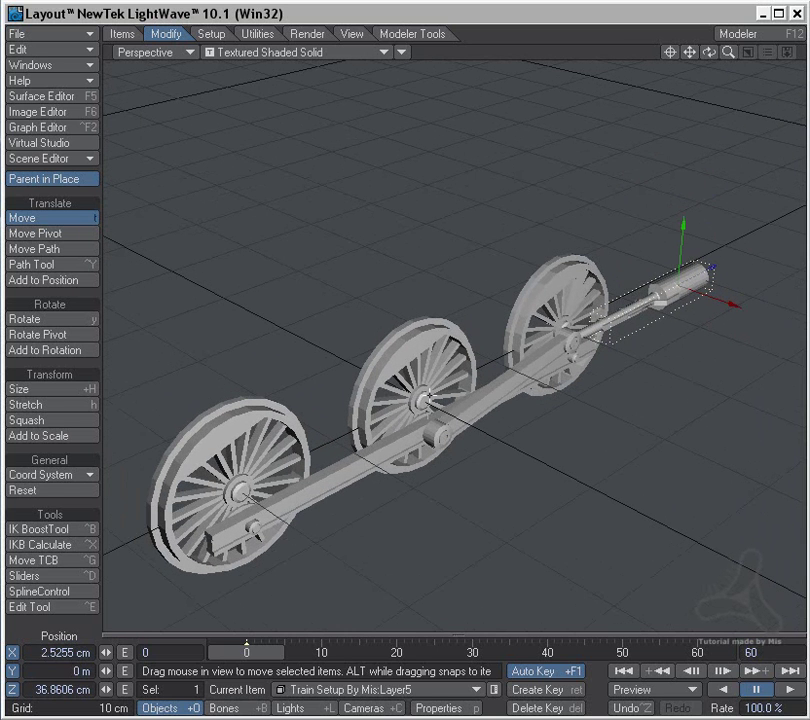
# - Add a null object named Train
pyautogui.click(121, 34)
pyautogui.click(50, 314)
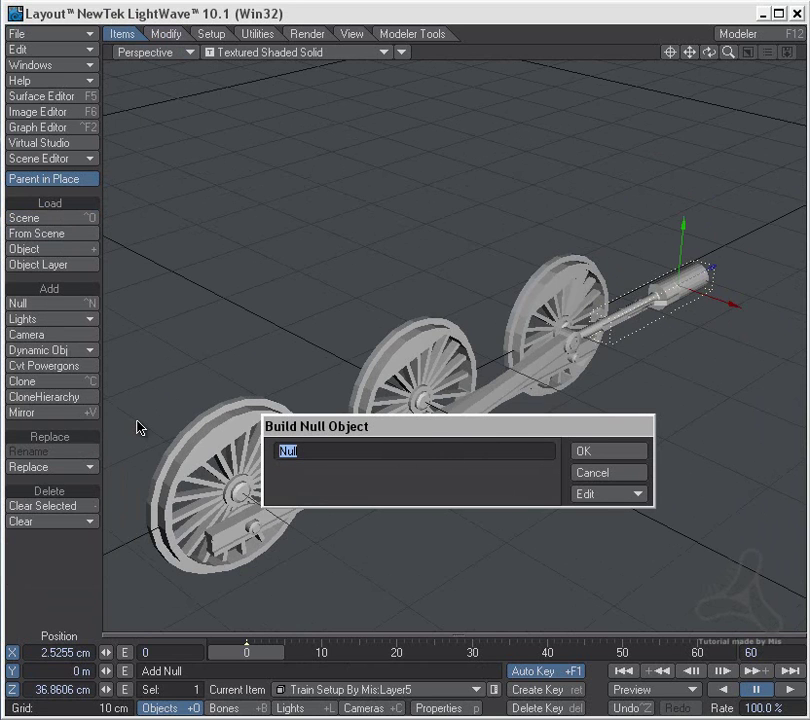
pyautogui.write('Train')
pyautogui.press('Return')
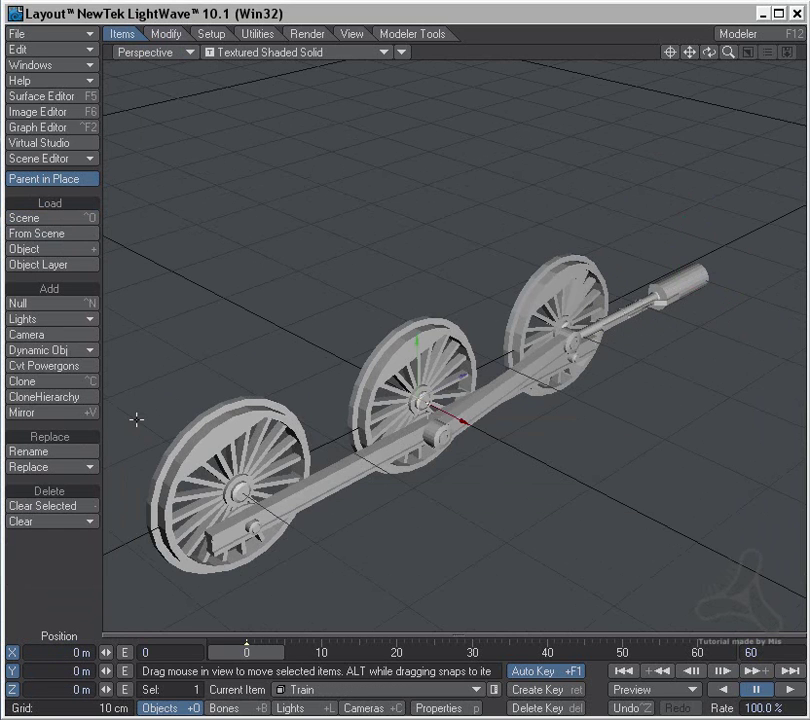
# - Move the Train null along X to about -7.07 cm, clear of the wheels, keeping Parent in Place on
pyautogui.keyDown('alt'); pyautogui.moveTo(352, 396); pyautogui.dragTo(408, 398); pyautogui.keyUp('alt')
pyautogui.moveTo(497, 427); pyautogui.dragTo(426, 403)
pyautogui.keyDown('alt'); pyautogui.moveTo(311, 392); pyautogui.dragTo(284, 385); pyautogui.keyUp('alt')
pyautogui.click(84, 179)
pyautogui.keyDown('alt'); pyautogui.moveTo(500, 456); pyautogui.dragTo(470, 444); pyautogui.keyUp('alt')
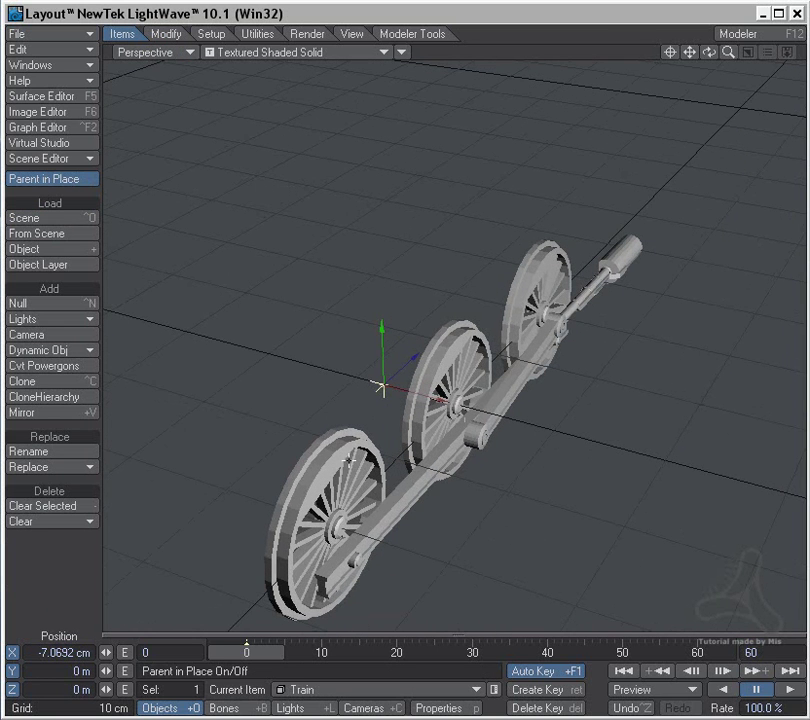
# - Parent the rear wheel, Layer1 (2), and the middle wheel, Layer1 (1), to the Train null
pyautogui.click(362, 452)
pyautogui.press('m')
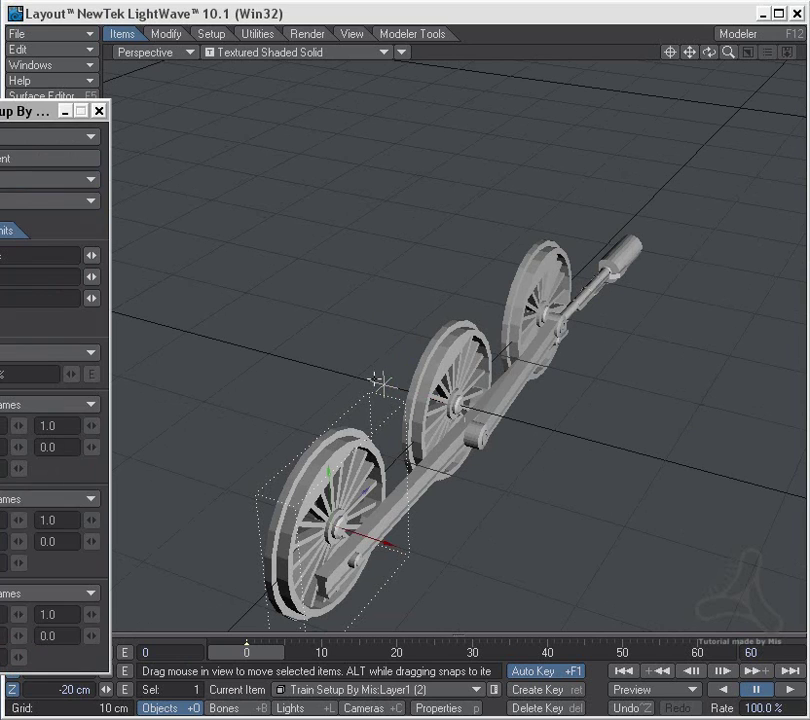
pyautogui.click(27, 138)
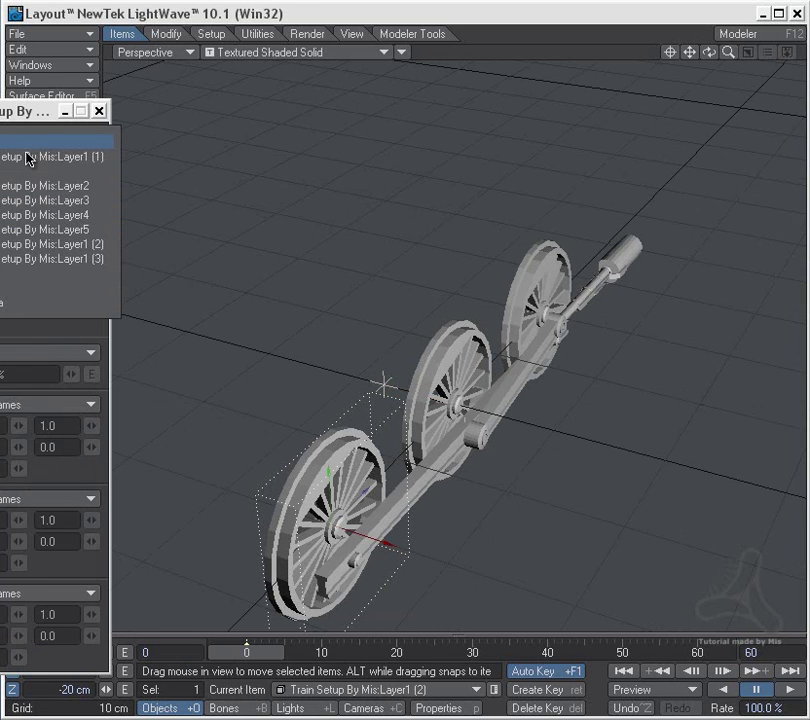
pyautogui.click(11, 276)
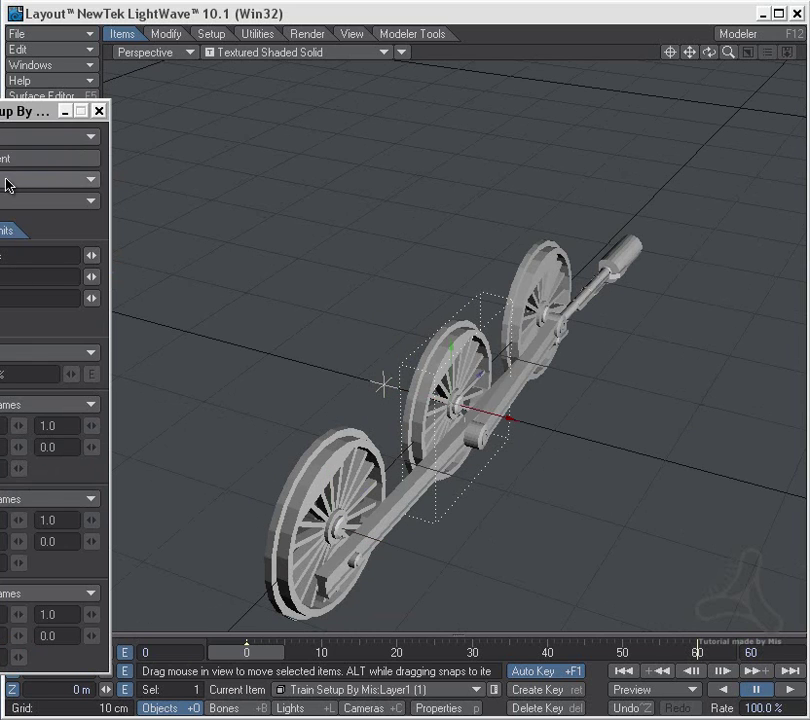
pyautogui.click(27, 140)
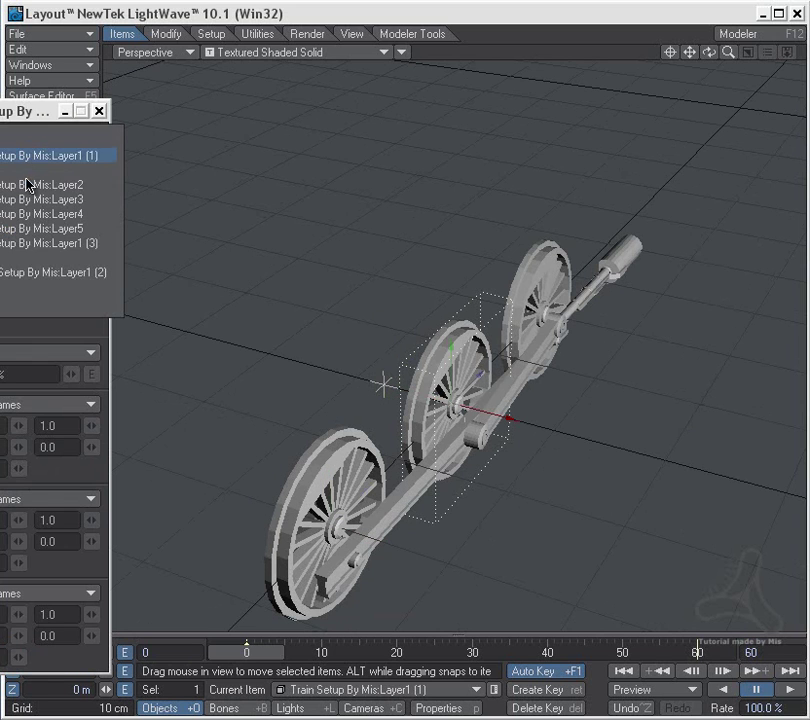
pyautogui.click(11, 256)
# - Parent the coupling rod, Layer2, to the Train null, and reselect wheel Layer1 (2)
pyautogui.press('Down')
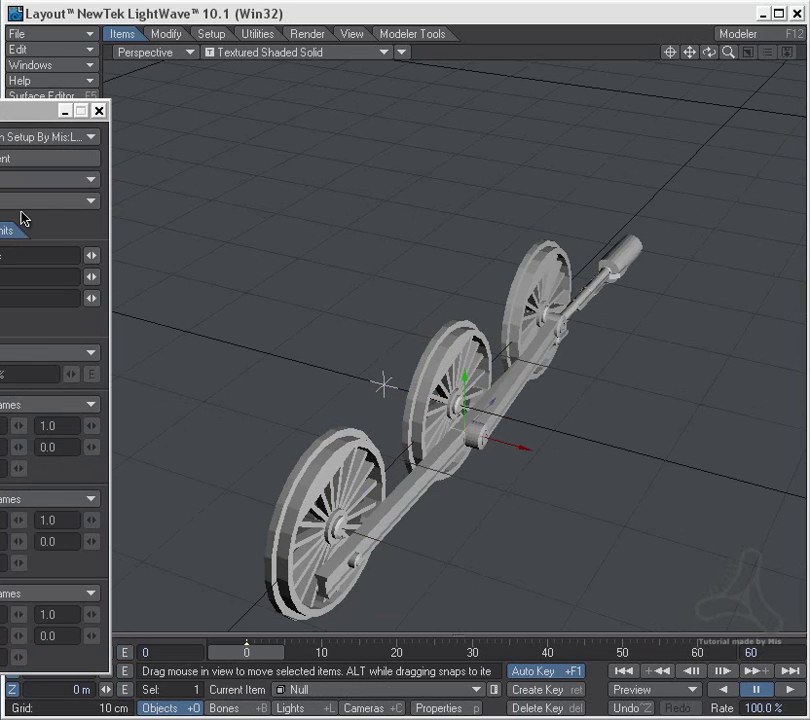
pyautogui.press('Down')
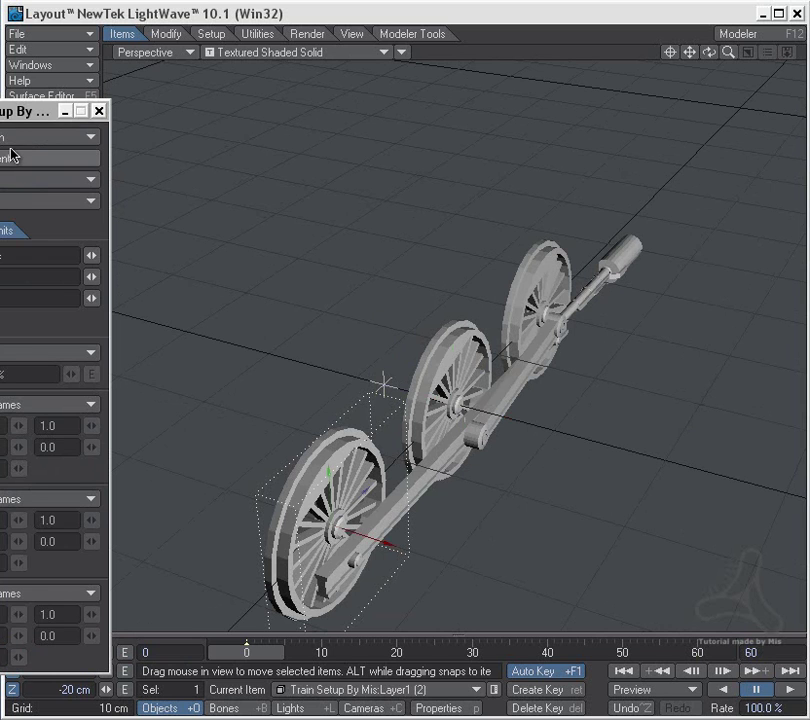
pyautogui.press('Down')
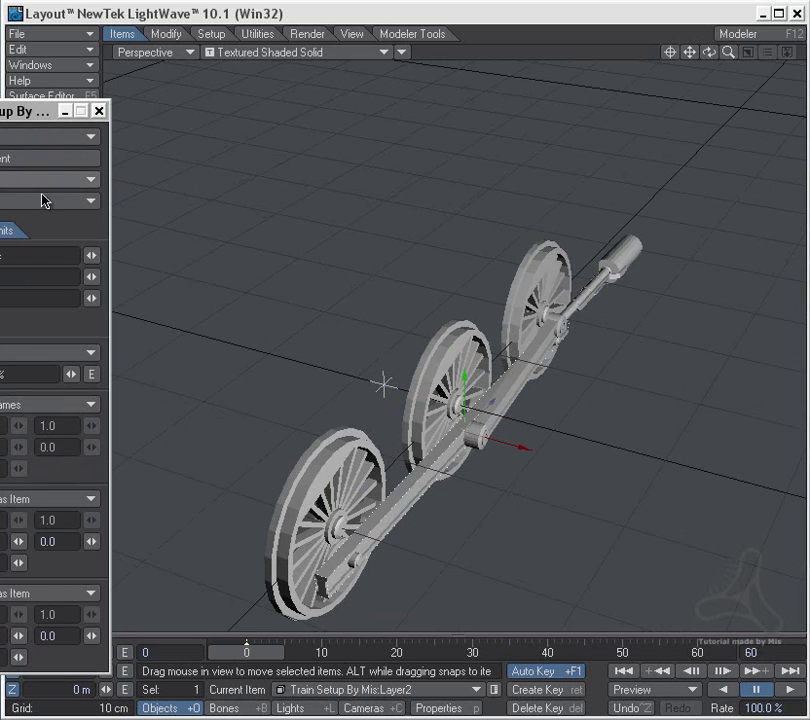
pyautogui.click(13, 146)
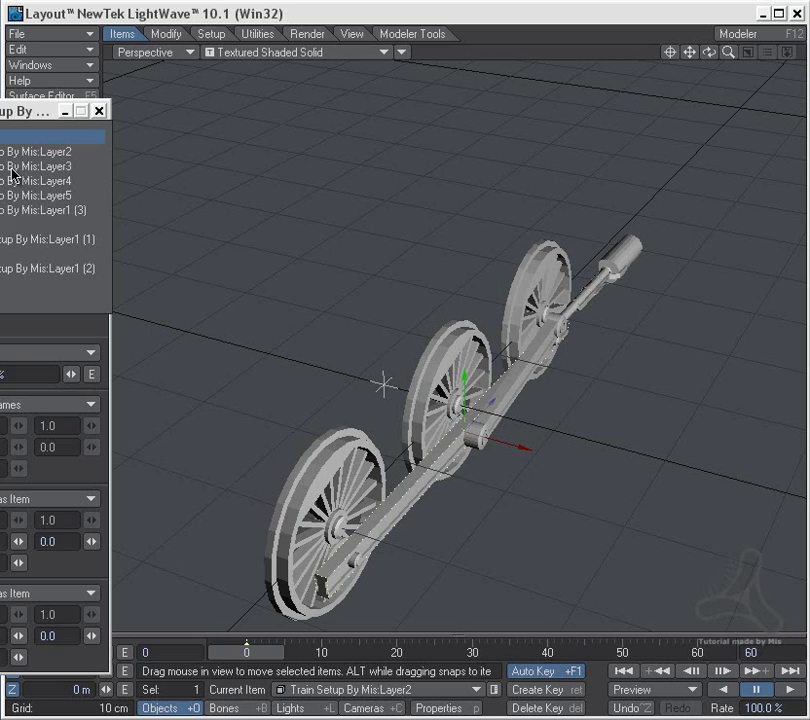
pyautogui.click(3, 227)
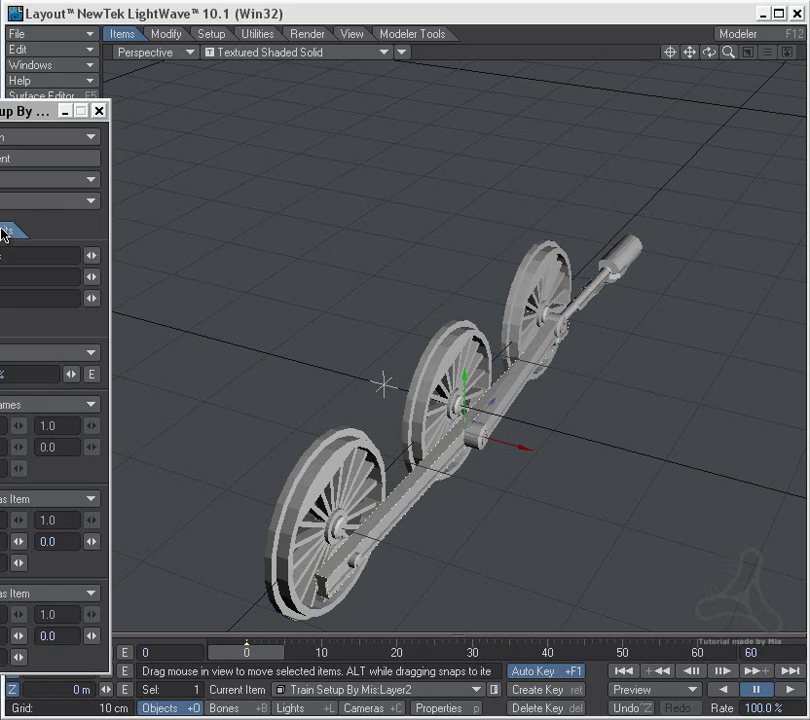
pyautogui.press('Up')
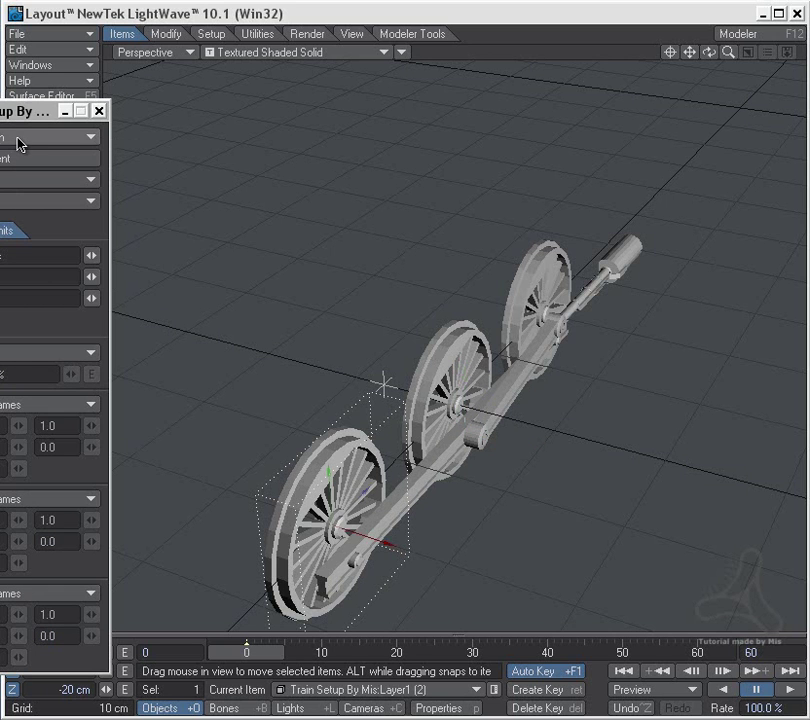
# - Parent the connecting rod, Layer3, to the Train null
pyautogui.press('Down')
pyautogui.press('Down')
pyautogui.press('Up')
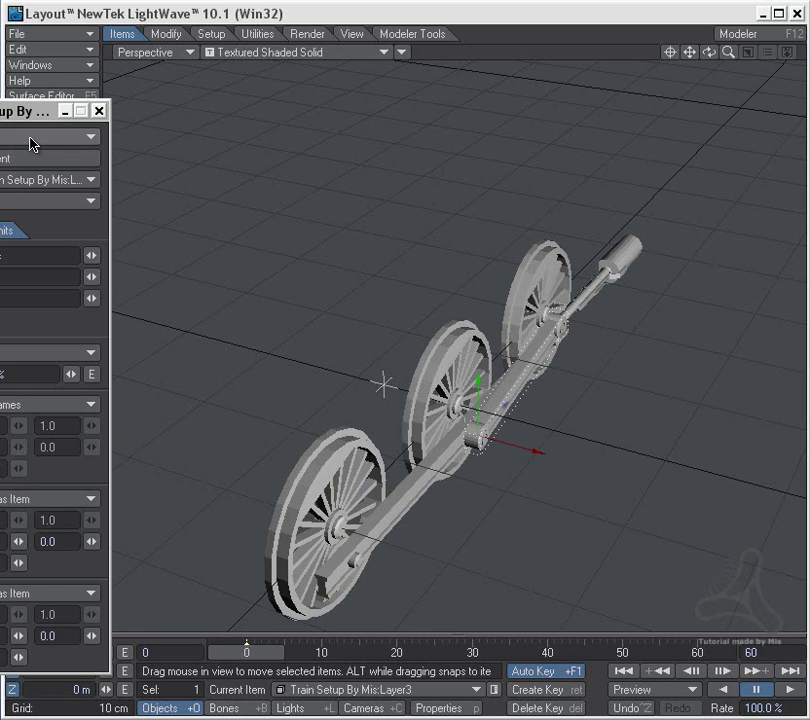
pyautogui.click(30, 143)
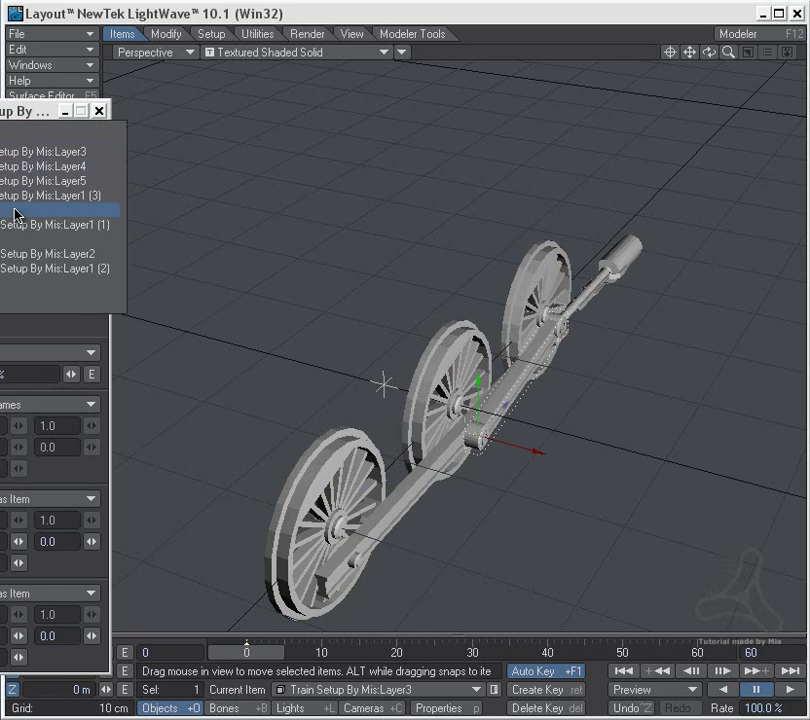
pyautogui.click(17, 212)
# - Parent the front wheel, Layer1 (3), to the Train null
pyautogui.press('Down')
pyautogui.press('Down')
pyautogui.press('Down')
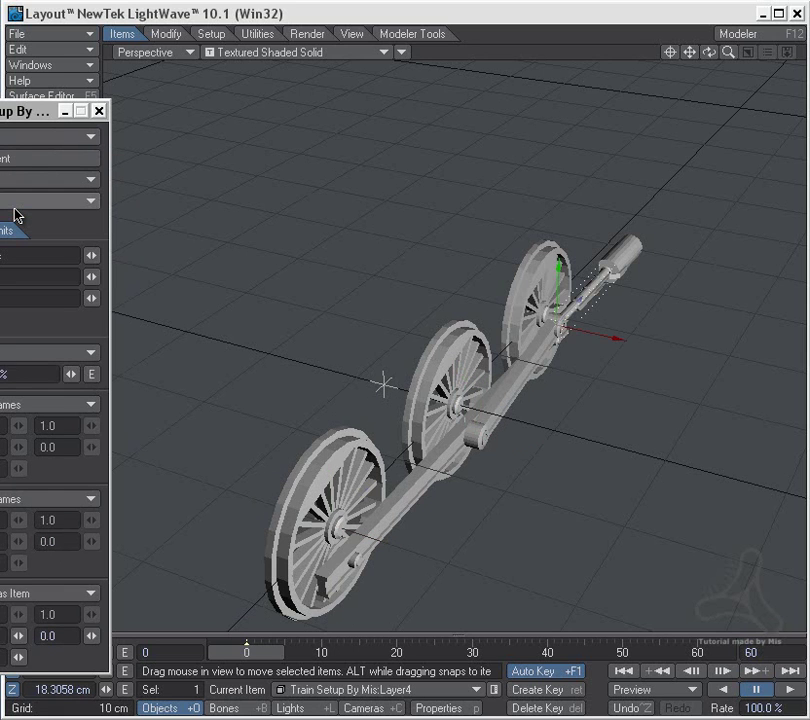
pyautogui.press('Up')
pyautogui.press('Up')
pyautogui.press('Up')
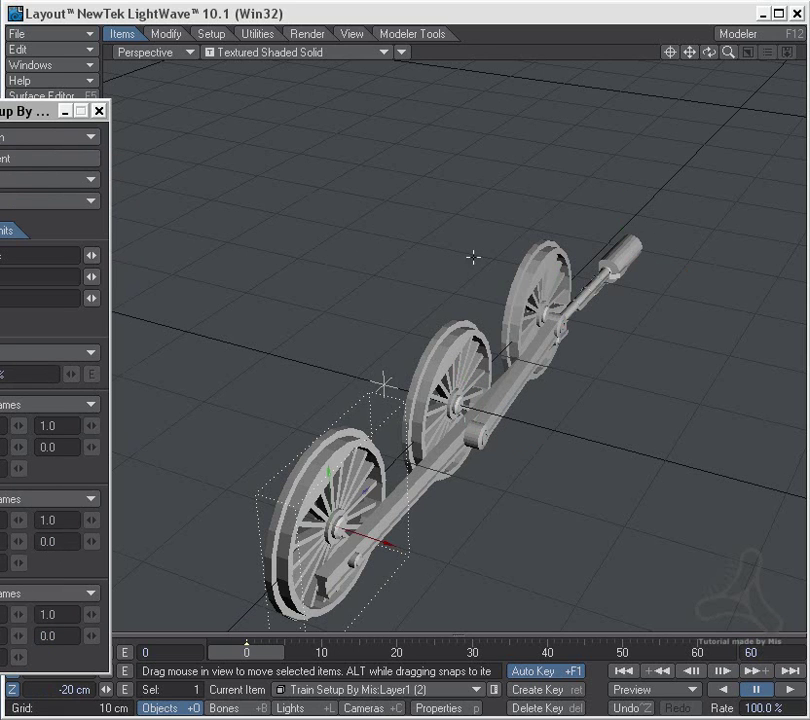
pyautogui.press('Down')
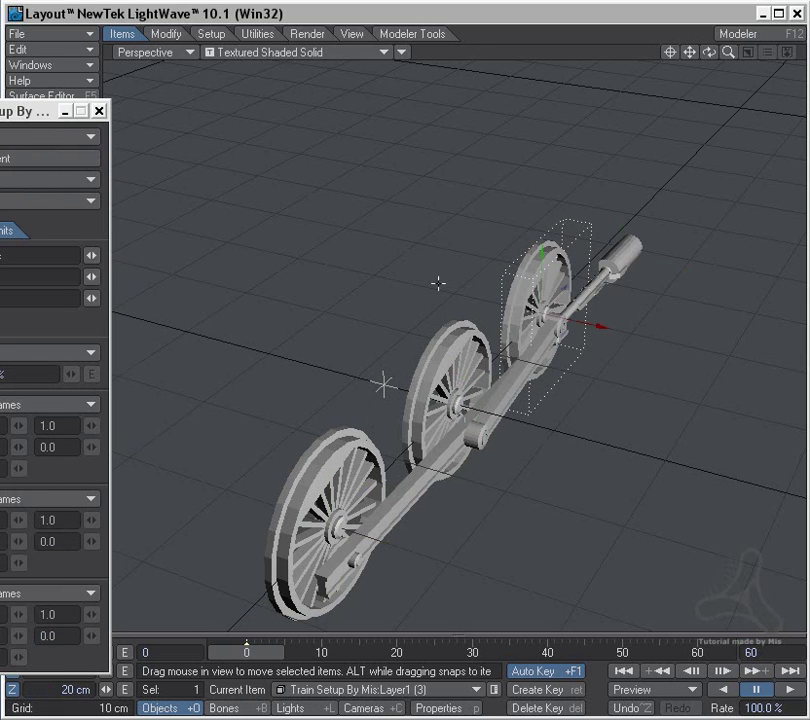
pyautogui.click(18, 158)
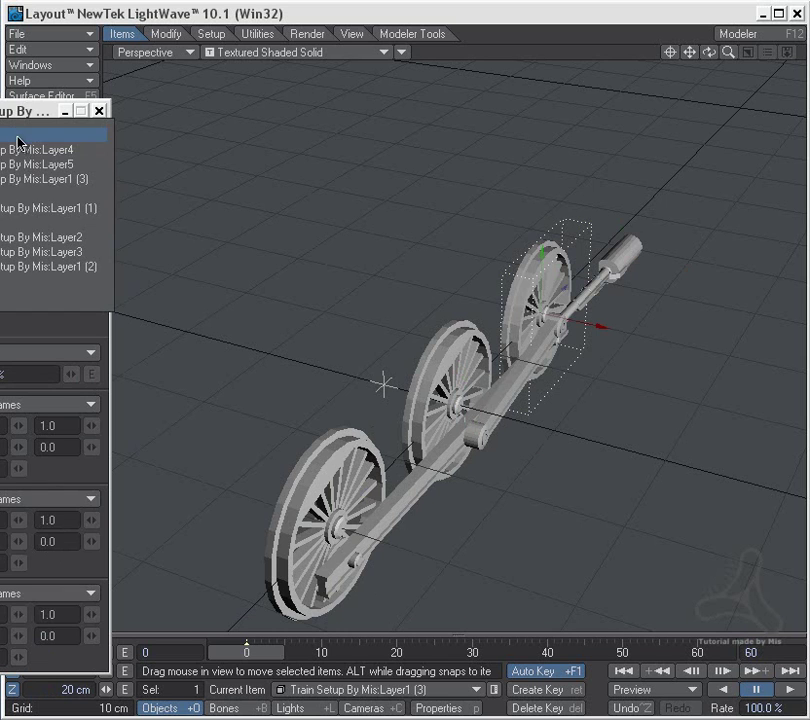
pyautogui.click(20, 195)
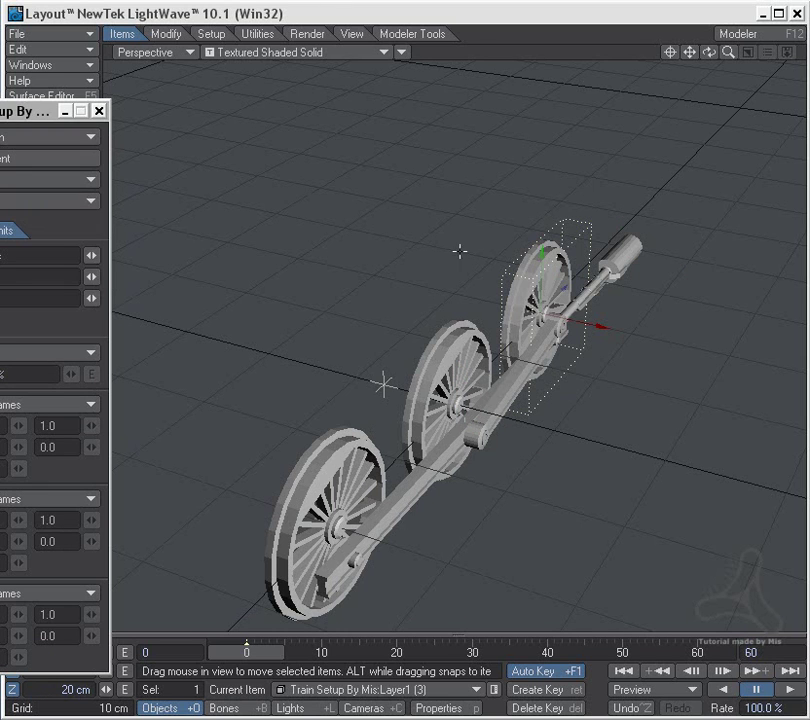
# - Parent the piston cylinder, Layer5, to the Train null, and select the piston rod, Layer4
pyautogui.click(626, 243)
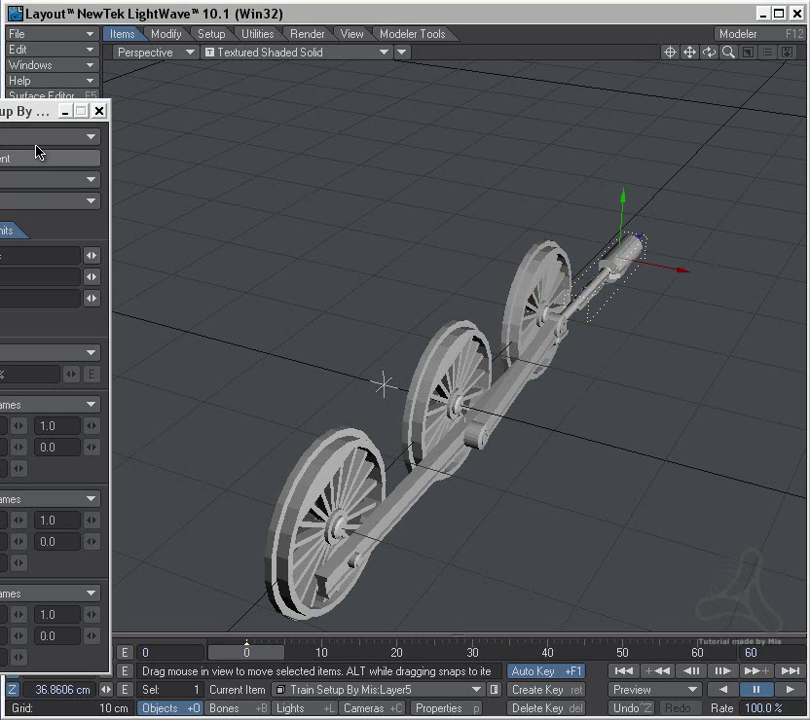
pyautogui.click(35, 141)
pyautogui.click(22, 168)
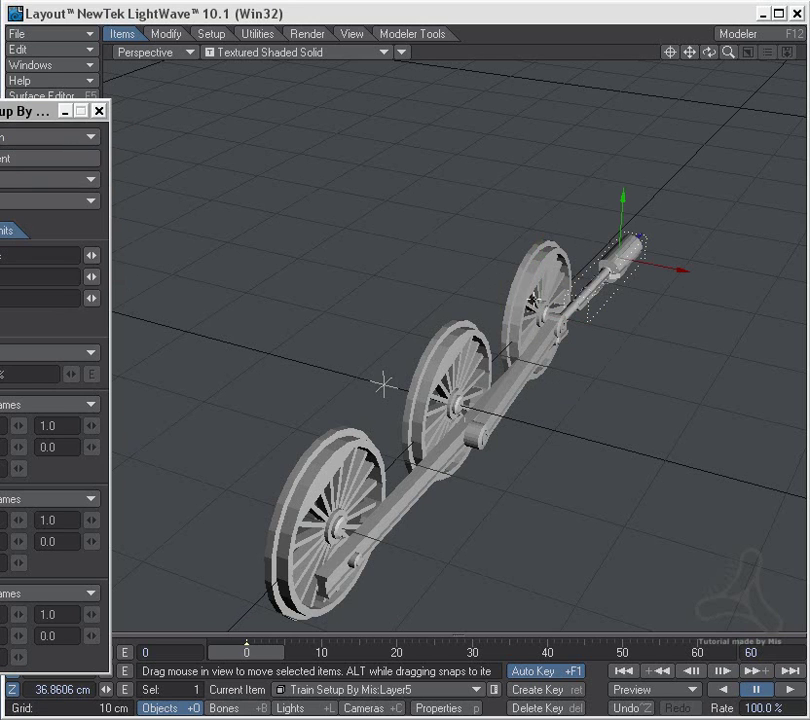
pyautogui.click(571, 309)
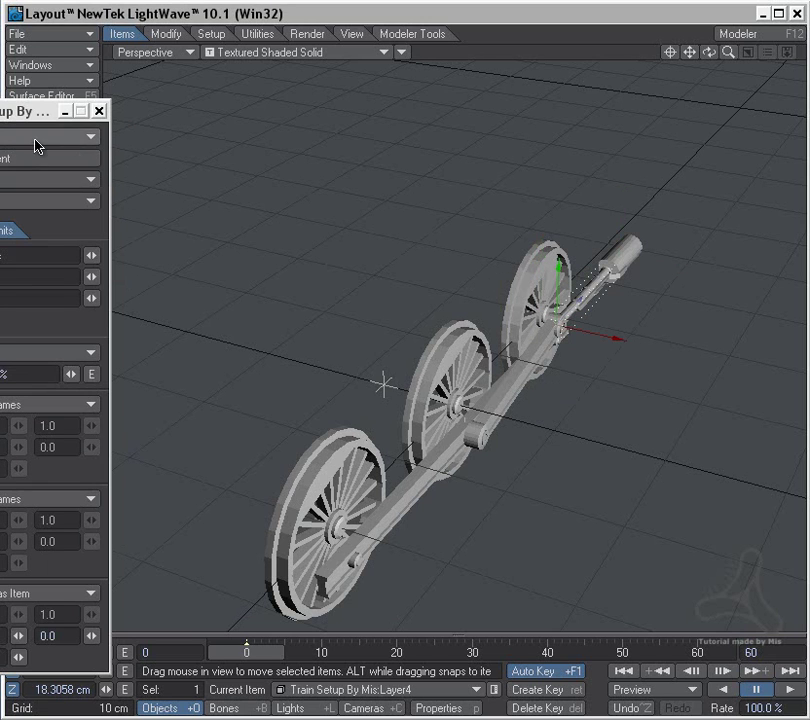
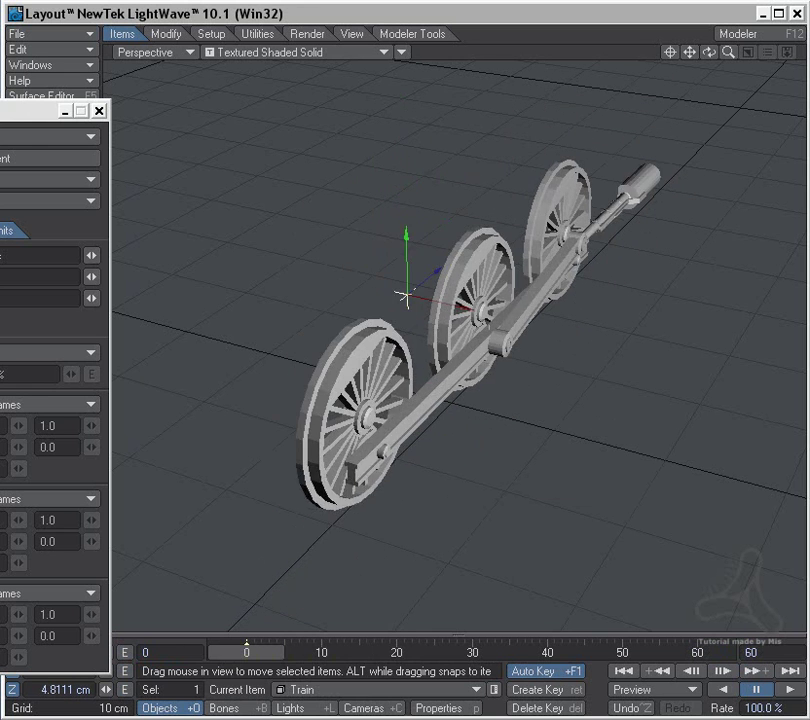
# - Rotate the middle wheel, Layer1 (1), to about -11.20° pitch at frame 0, and key its pitch at 360° on frame 60
pyautogui.moveTo(262, 652)
pyautogui.mouseDown()
pyautogui.moveTo(390, 652)
pyautogui.moveTo(262, 652)
pyautogui.mouseUp()
pyautogui.press('Down')
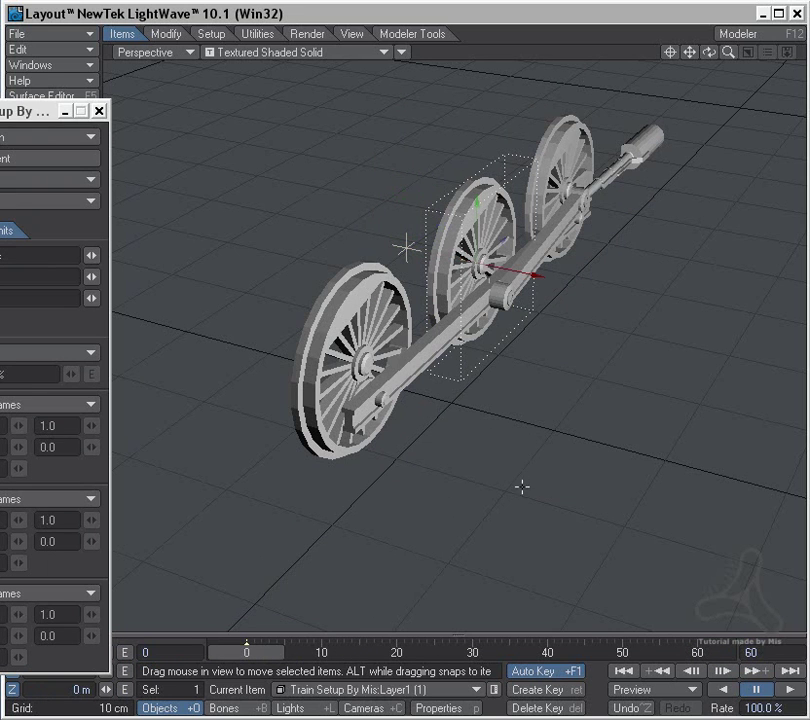
pyautogui.press('y')
pyautogui.moveTo(405, 246); pyautogui.dragTo(405, 246)
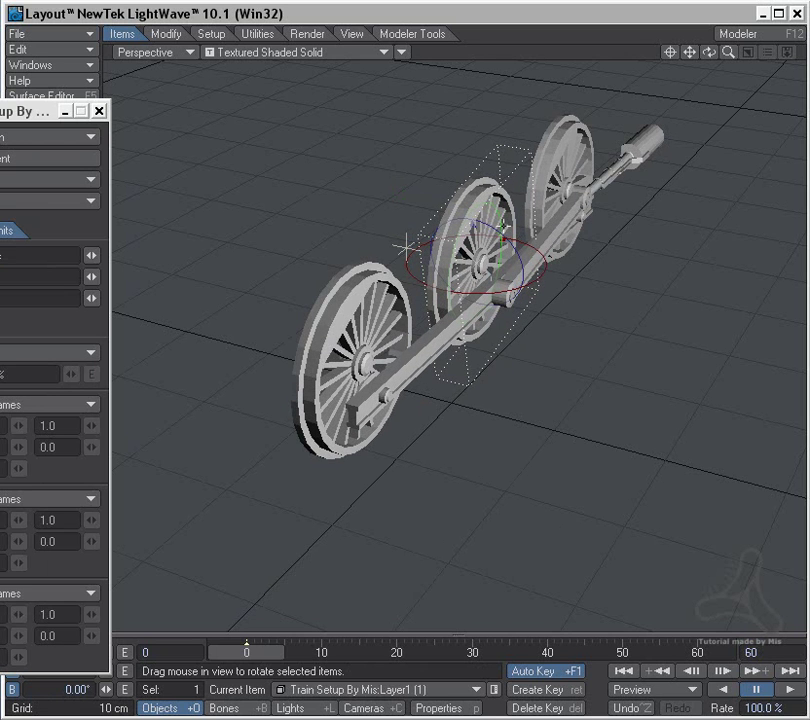
pyautogui.click(736, 686)
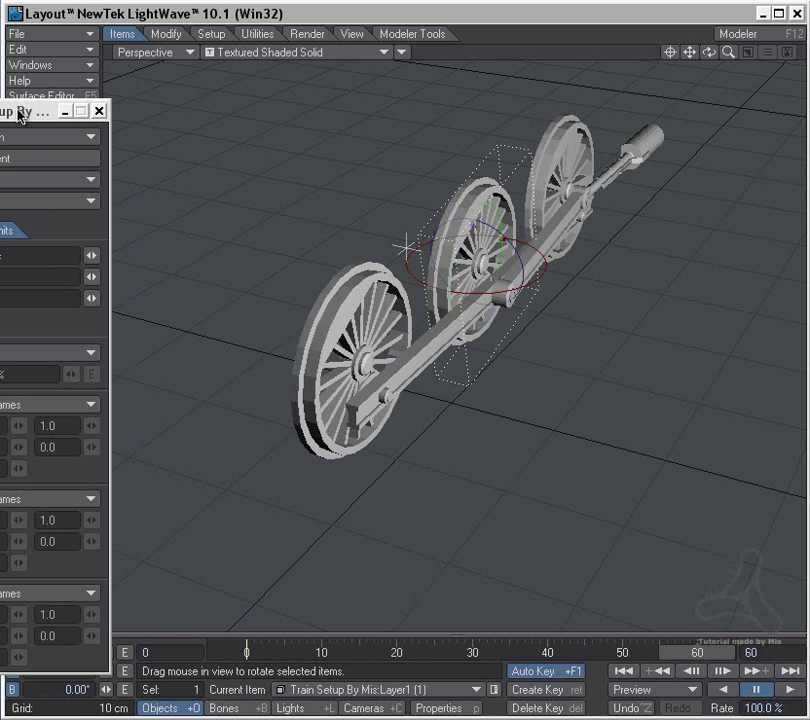
pyautogui.click(99, 111)
pyautogui.write('360')
pyautogui.press('Tab')
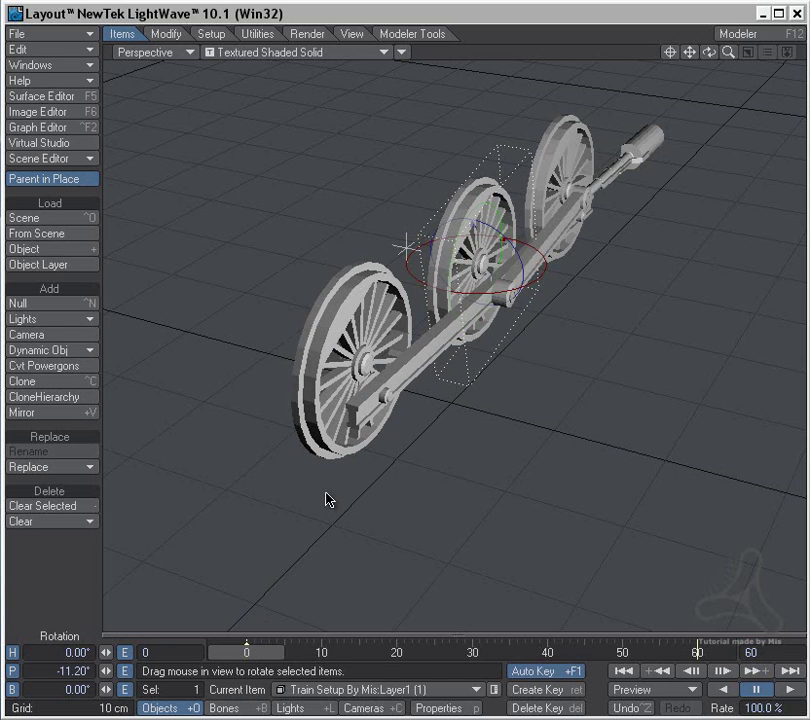
# - Select the Train null and move it along Z, ending at about -9.36 cm at frame 0
pyautogui.click(403, 249)
pyautogui.press('t')
pyautogui.moveTo(425, 230); pyautogui.dragTo(301, 328)
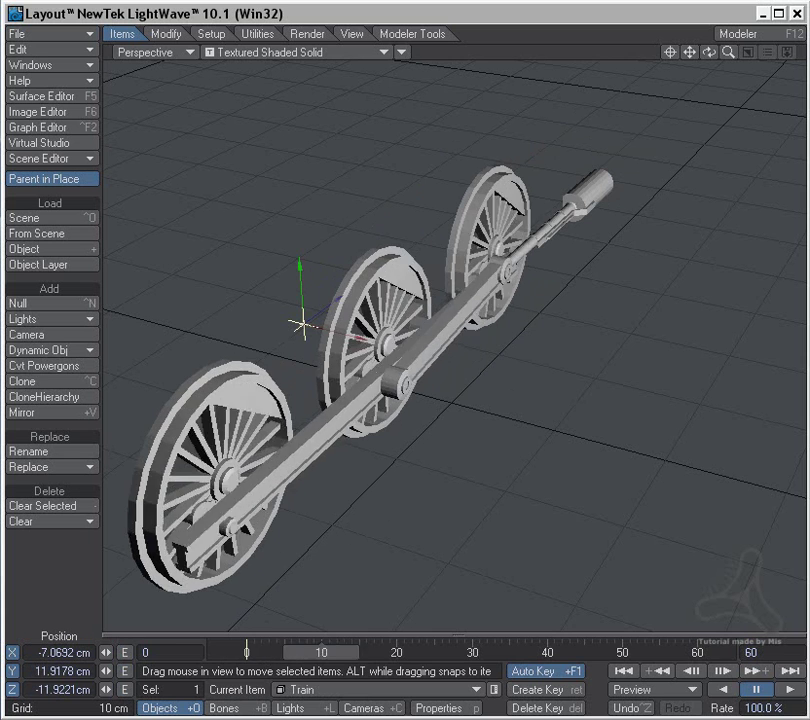
pyautogui.moveTo(339, 296); pyautogui.dragTo(504, 174)
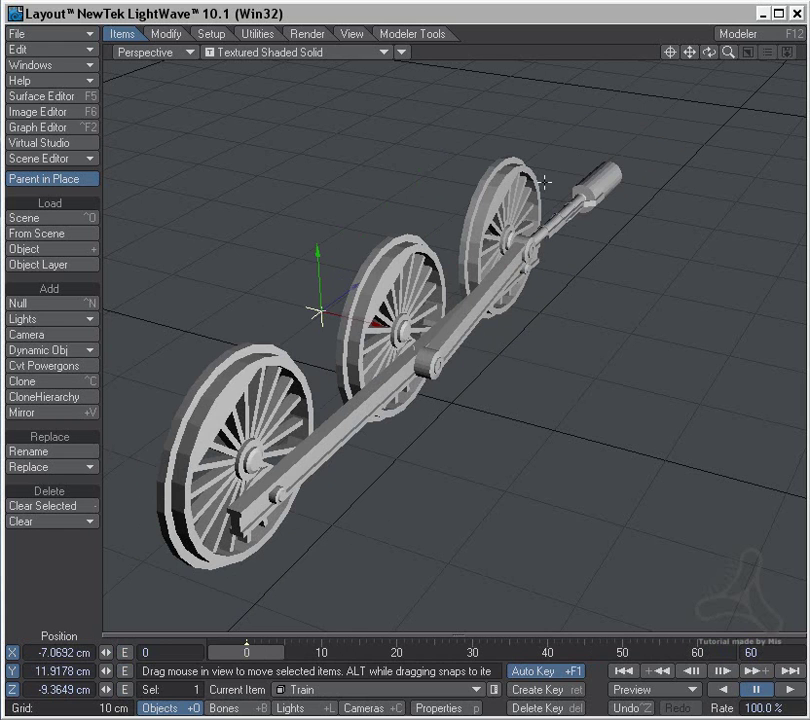
# - Add a Relativity Expression Module motion modifier to the middle wheel, Layer1 (1)
pyautogui.click(402, 302)
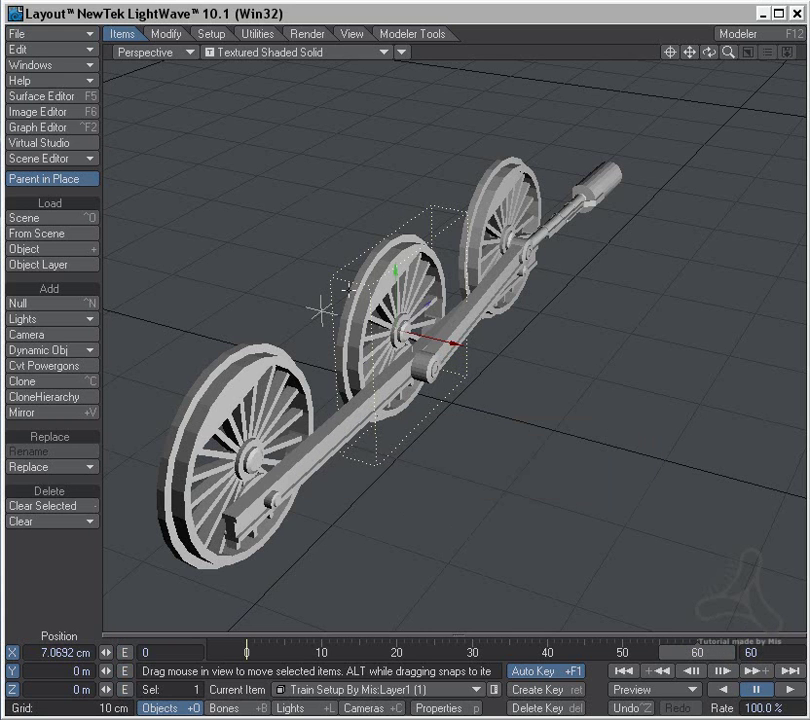
pyautogui.press('m')
pyautogui.moveTo(12, 110); pyautogui.dragTo(313, 95)
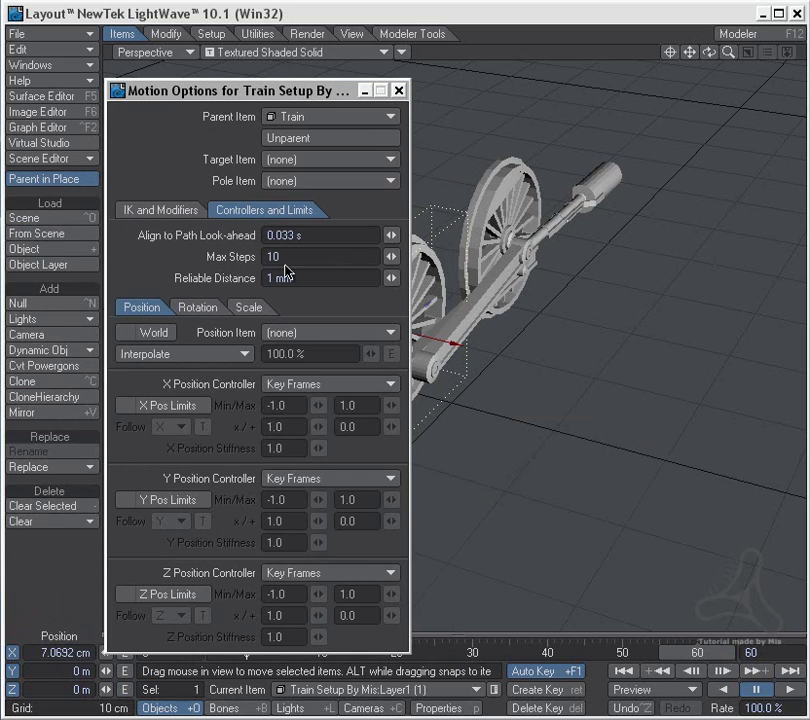
pyautogui.click(178, 213)
pyautogui.click(256, 439)
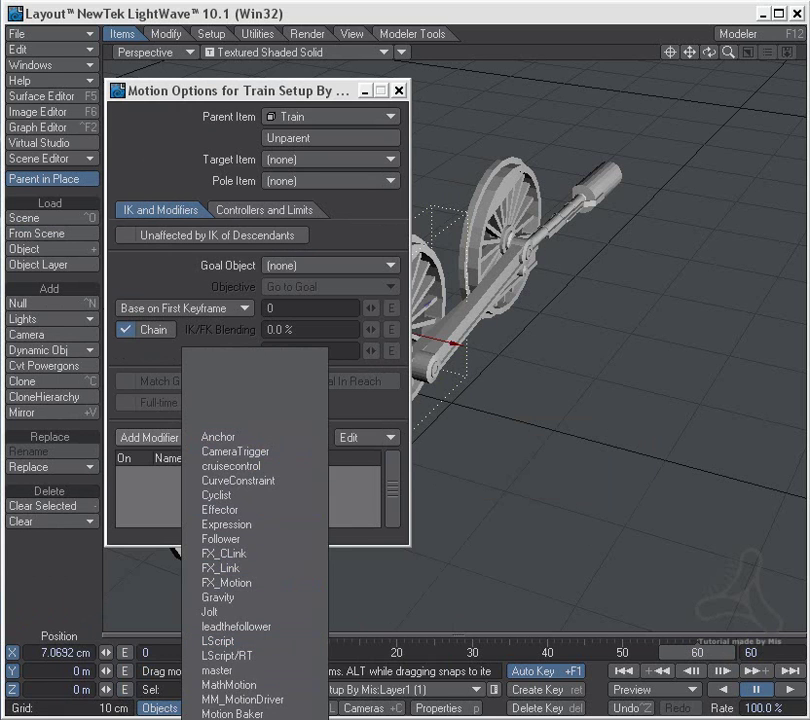
pyautogui.click(240, 719)
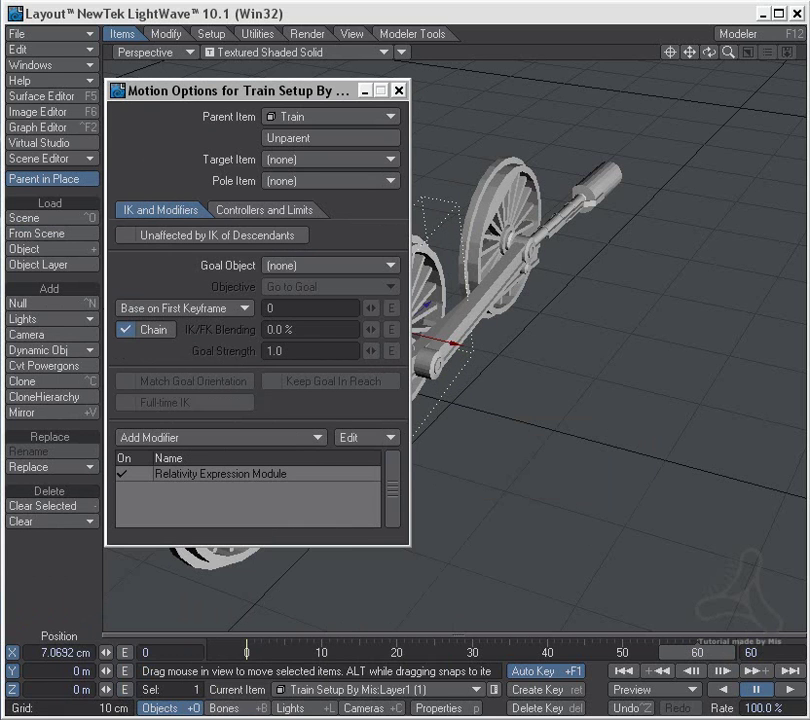
# - Open the Relativity Expression Module's settings and start Dr. Wheel Rotater for the wheel's P channel
pyautogui.doubleClick(267, 477)
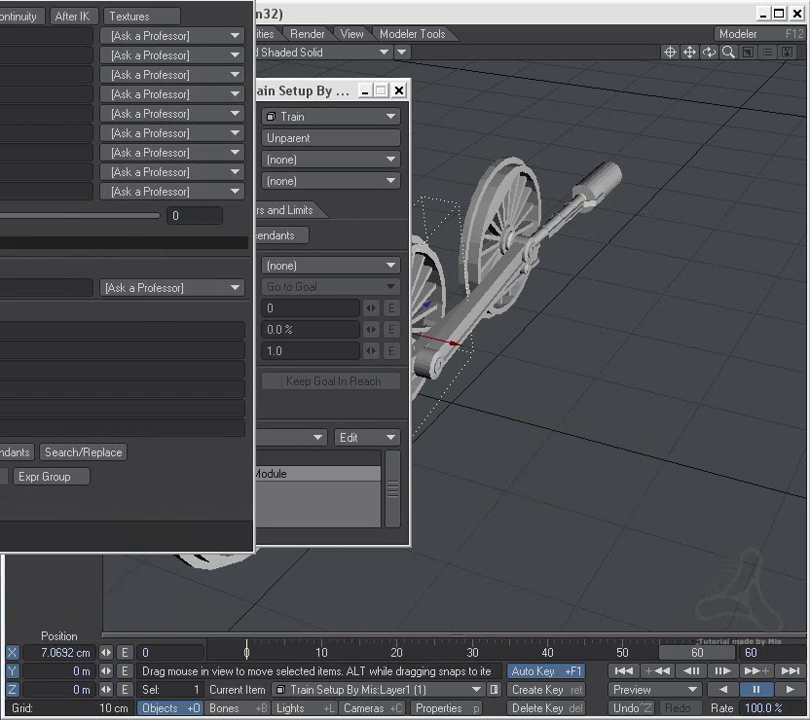
pyautogui.moveTo(0, 0); pyautogui.dragTo(493, 70)
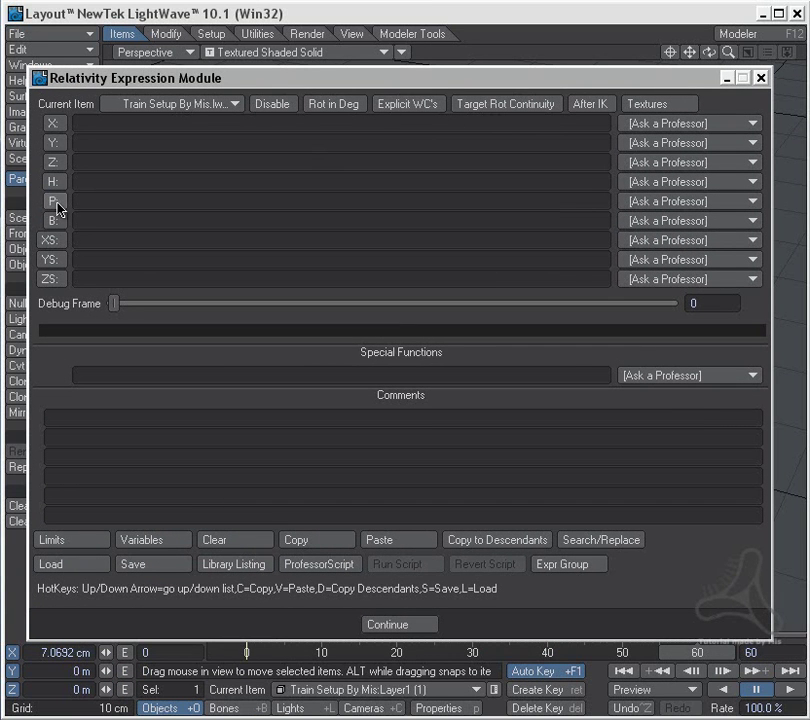
pyautogui.click(664, 202)
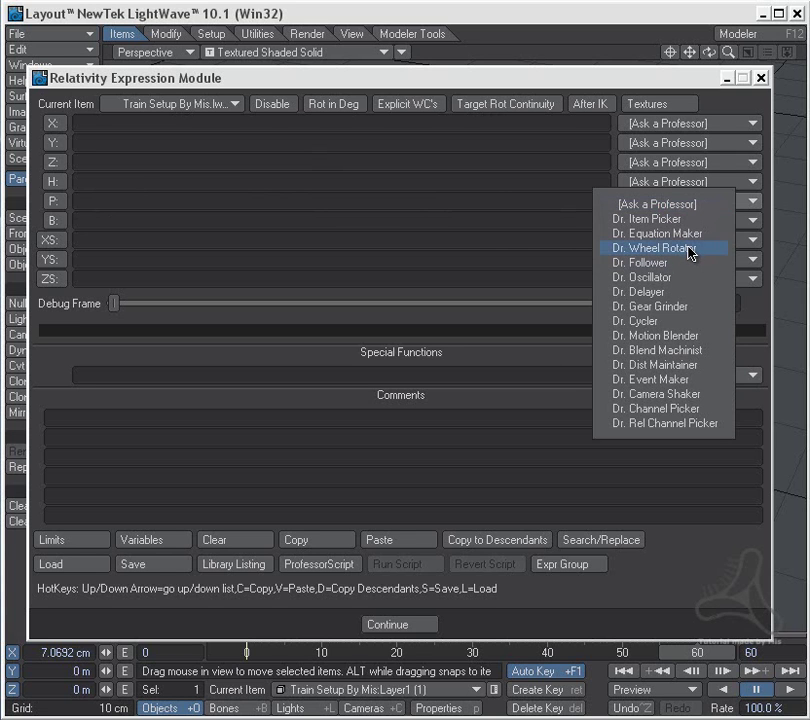
pyautogui.click(688, 250)
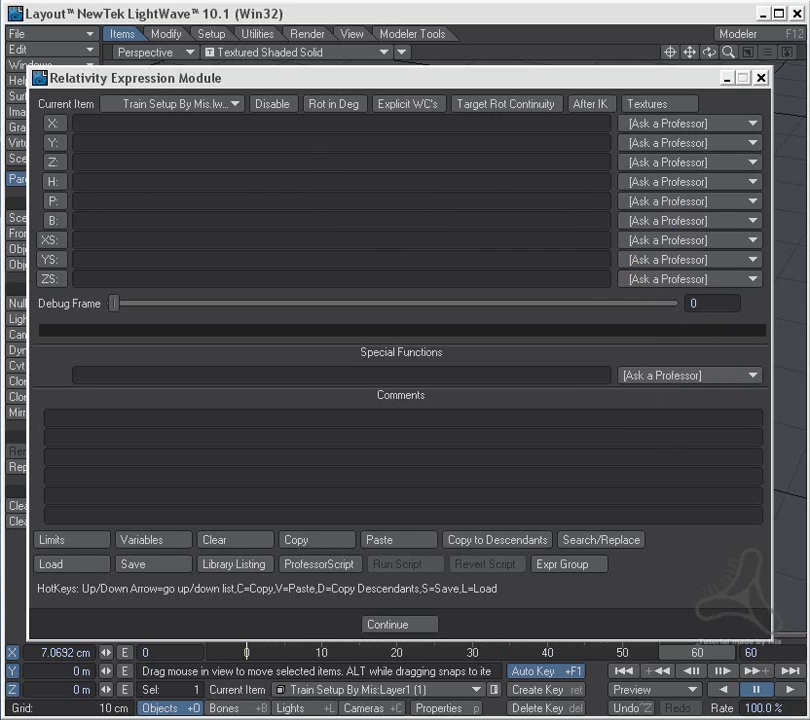
pyautogui.moveTo(27, 80); pyautogui.dragTo(427, 269)
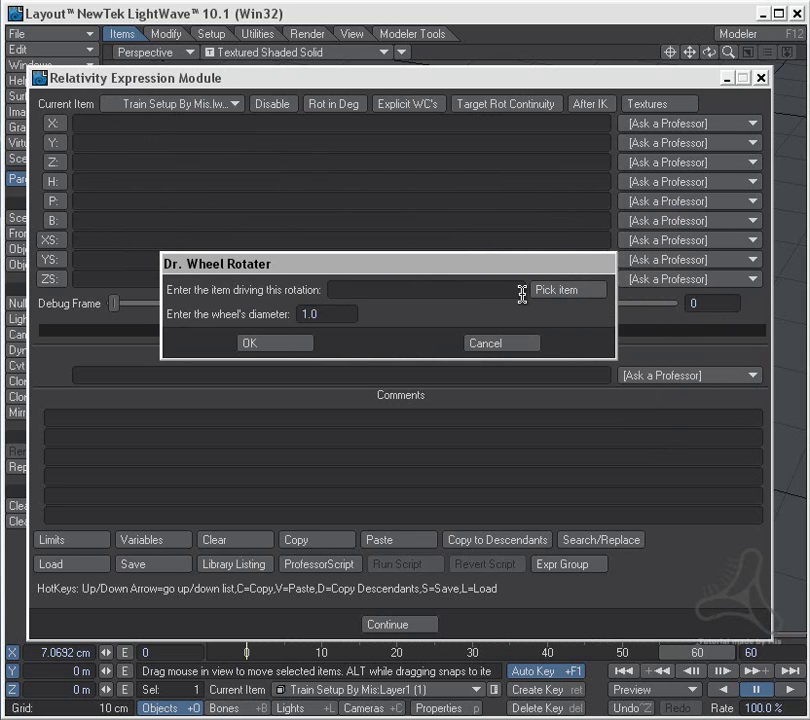
# - Set PARENT as the item driving the rotation with a wheel diameter of 152mm, apply the expression, and close the motion options
pyautogui.click(571, 291)
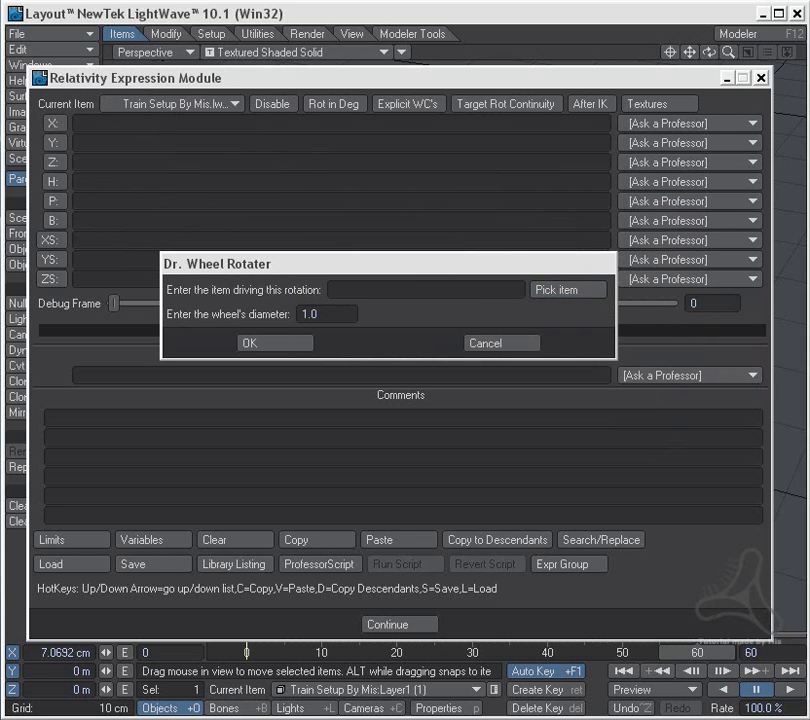
pyautogui.moveTo(493, 230); pyautogui.dragTo(570, 141)
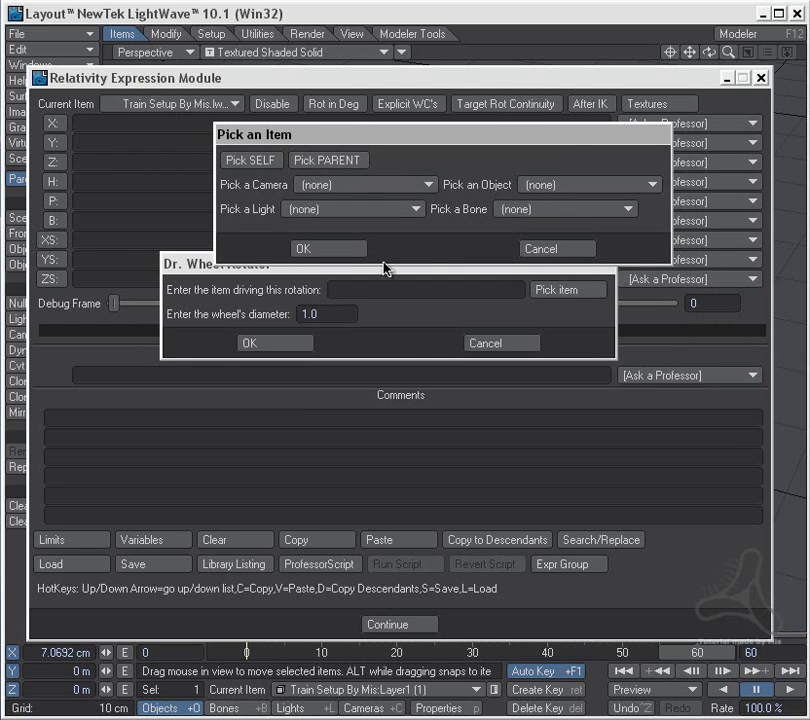
pyautogui.click(340, 162)
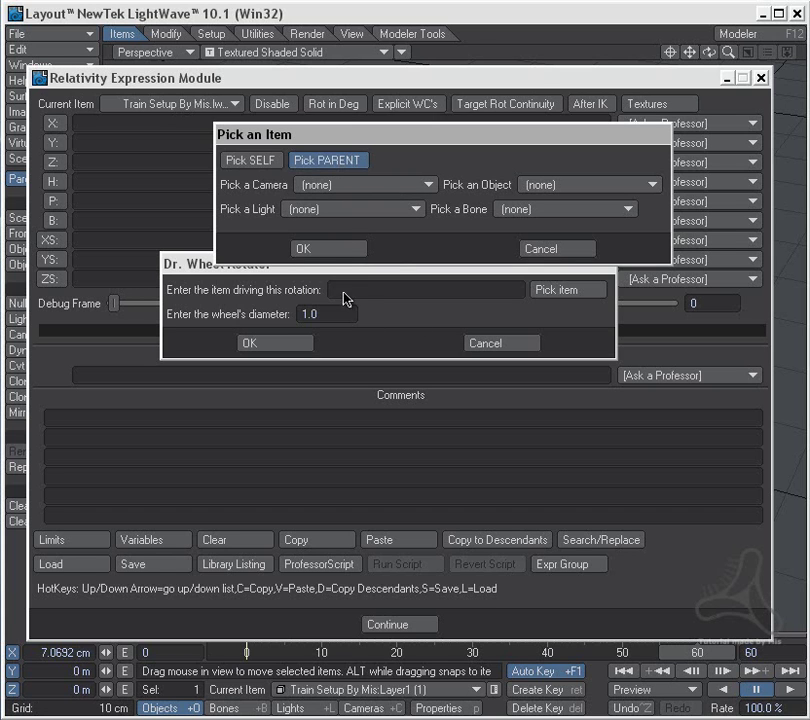
pyautogui.click(332, 256)
pyautogui.moveTo(338, 312); pyautogui.dragTo(251, 307)
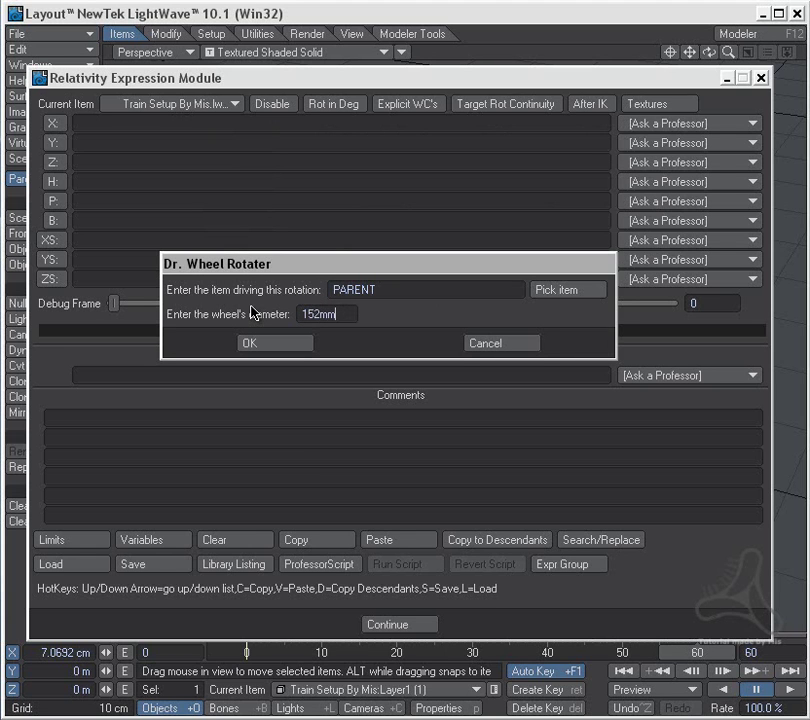
pyautogui.click(280, 343)
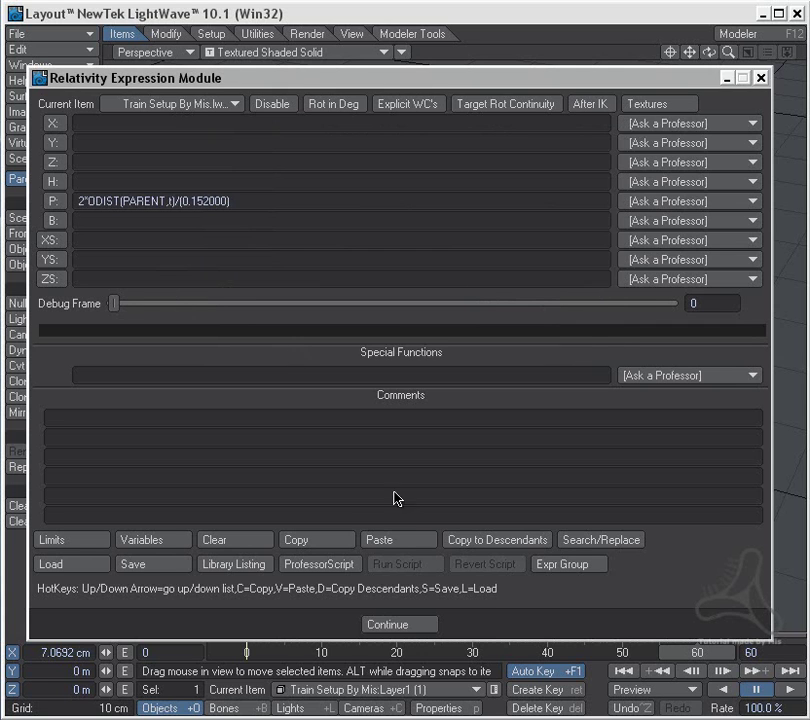
pyautogui.click(416, 622)
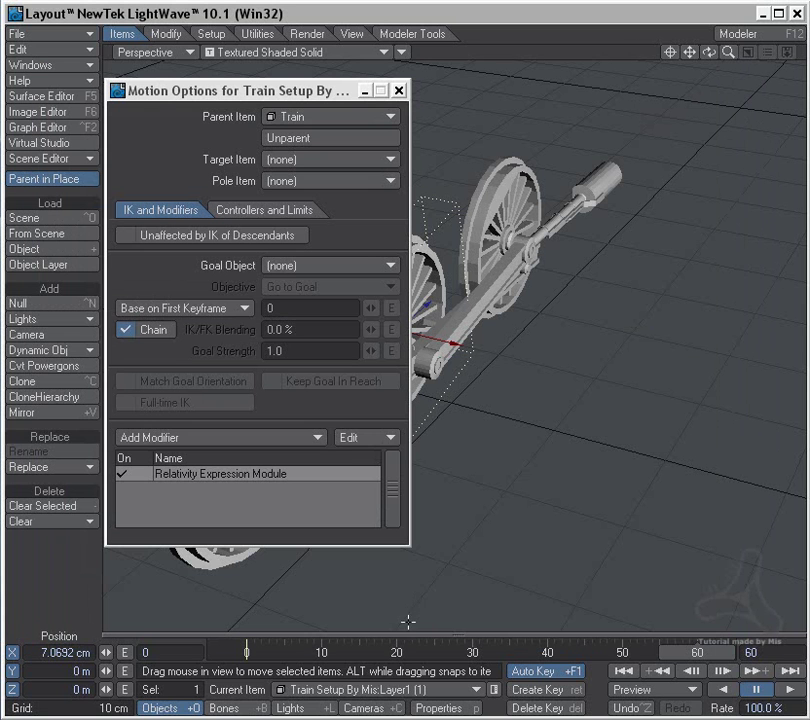
pyautogui.click(399, 92)
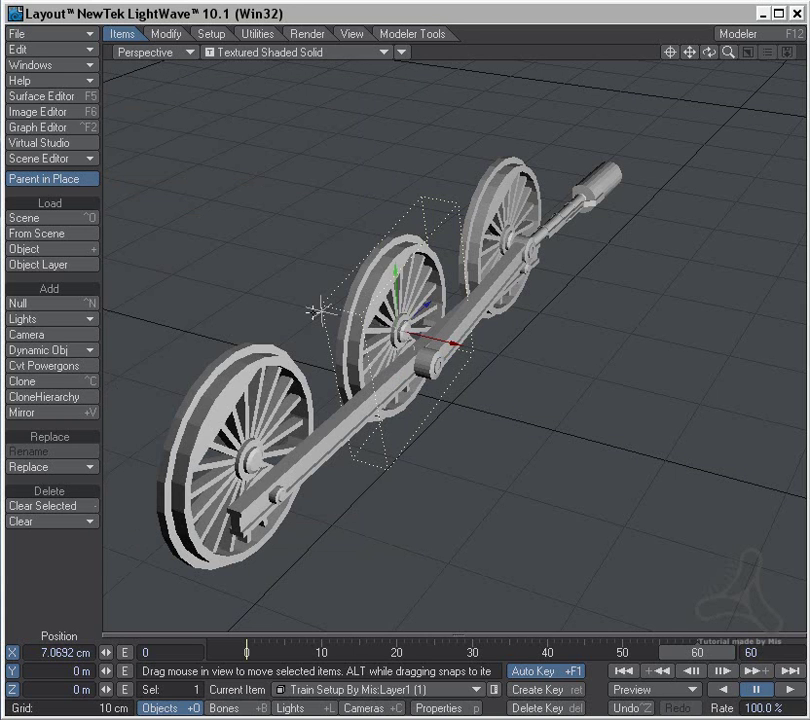
# - Move the Train null along Z at frame 60, ending at about -1.89 cm, to test the wheel-driven linkage
pyautogui.click(318, 309)
pyautogui.moveTo(339, 296); pyautogui.dragTo(383, 265)
pyautogui.keyDown('alt'); pyautogui.moveTo(388, 385); pyautogui.dragTo(434, 335); pyautogui.keyUp('alt')
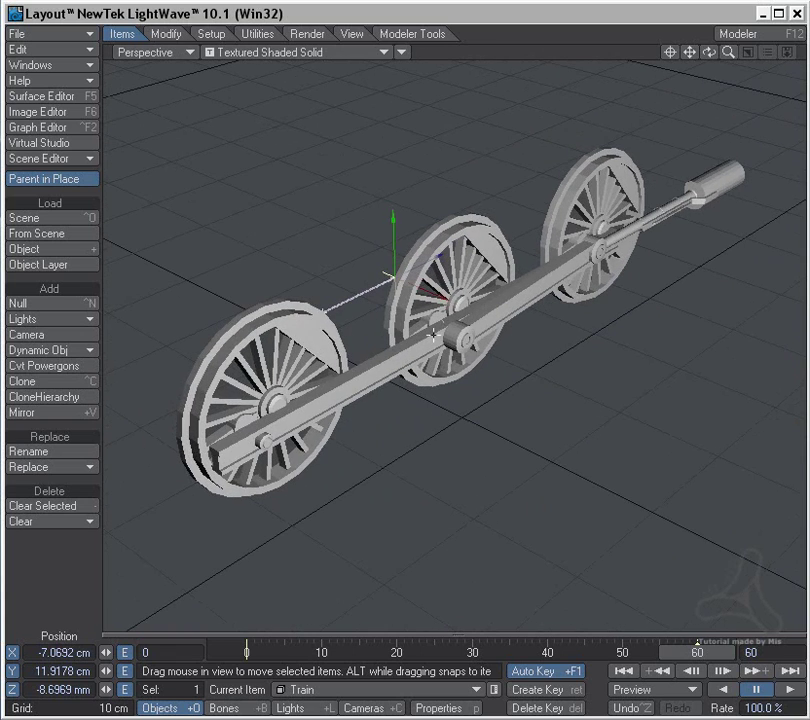
pyautogui.moveTo(440, 256); pyautogui.dragTo(370, 290)
pyautogui.moveTo(315, 308); pyautogui.dragTo(520, 300)
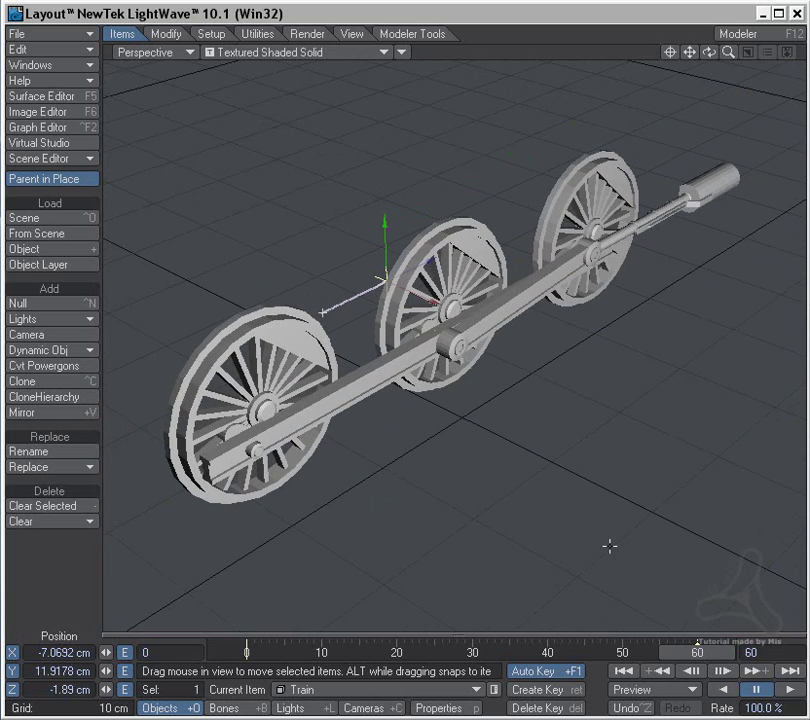